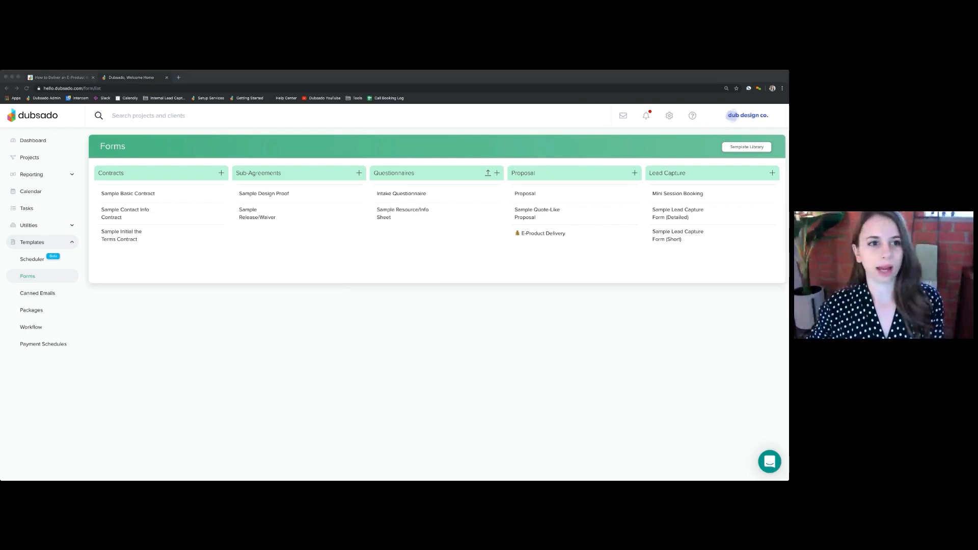
# Read the Notion guide on delivering an e-product through Dubsado, covering its goal, required items and setup instructions
pyautogui.click(221, 289)
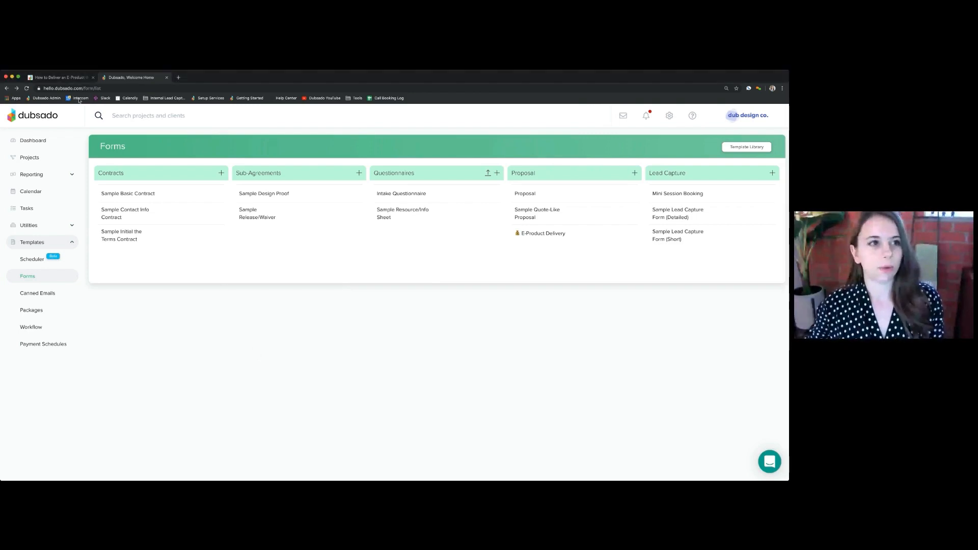
pyautogui.click(62, 78)
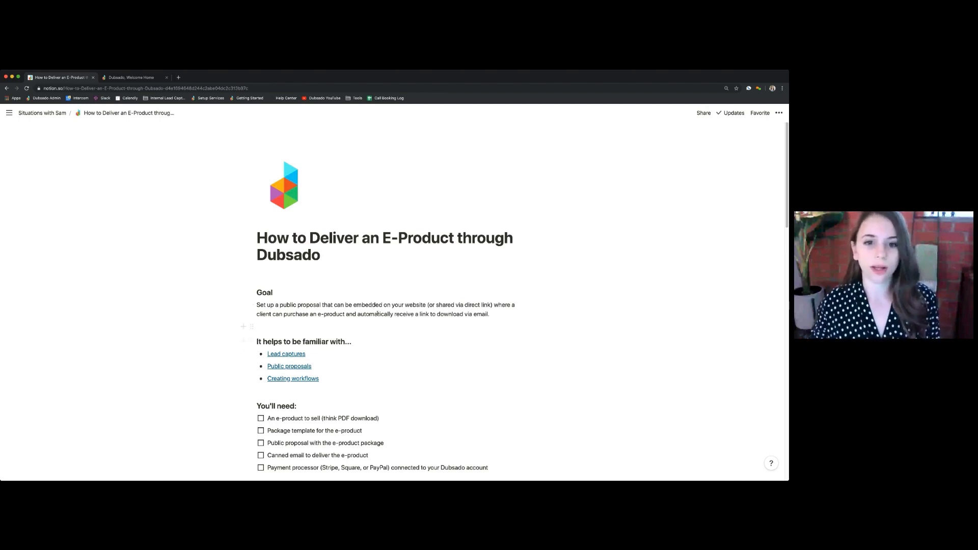
pyautogui.scroll(-1, 378, 313)
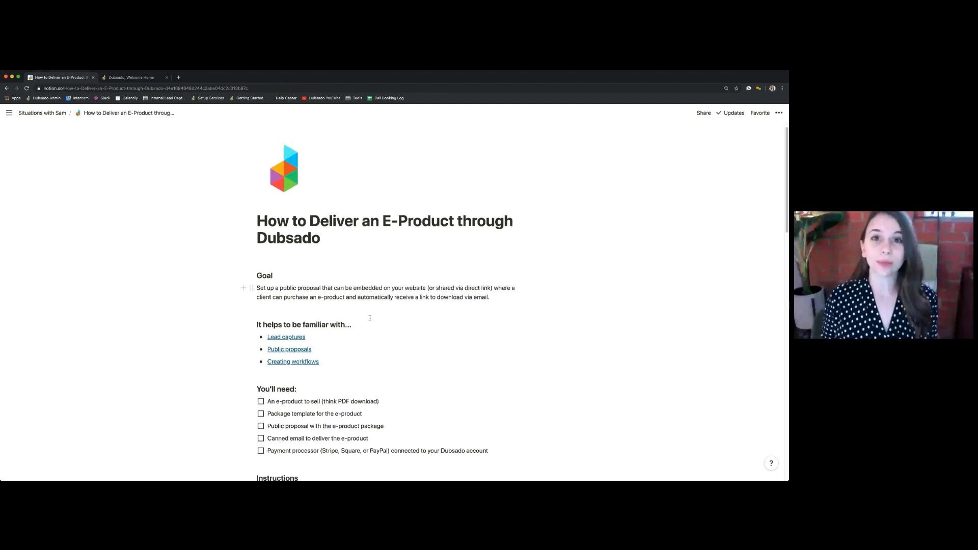
pyautogui.scroll(-1, 389, 329)
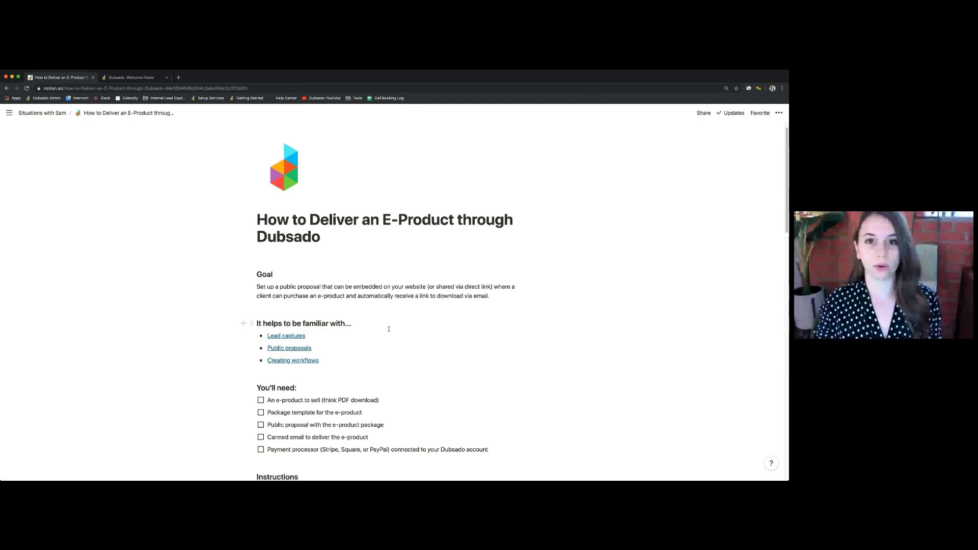
pyautogui.scroll(-2, 389, 329)
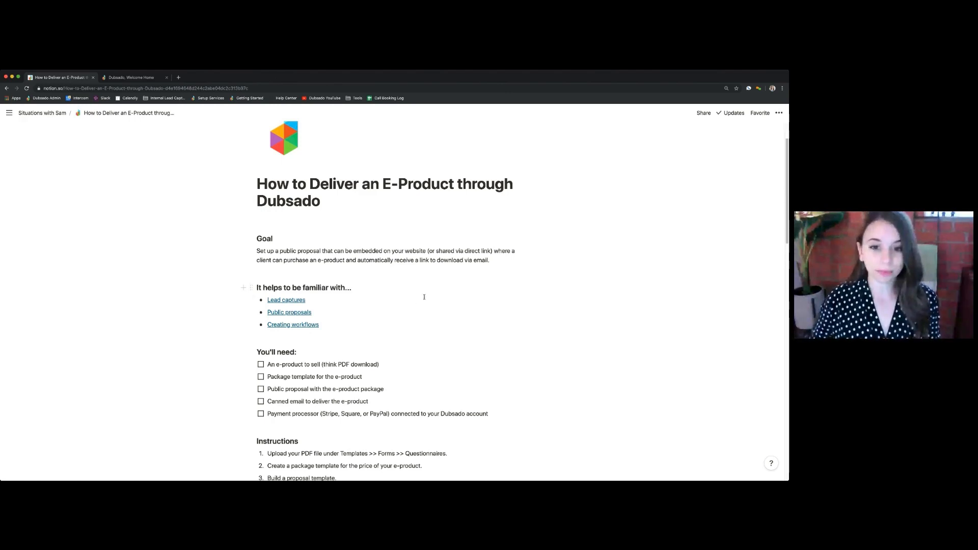
pyautogui.scroll(-1, 428, 318)
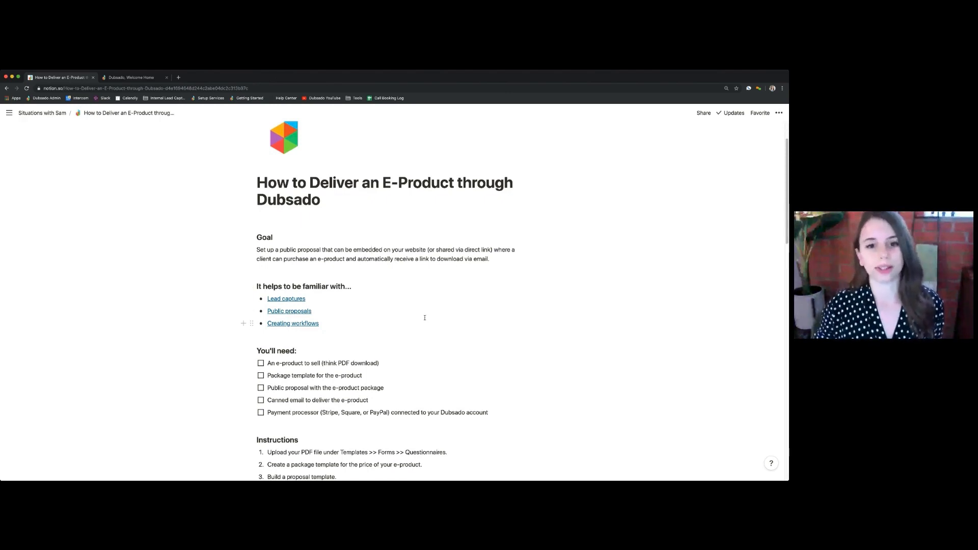
pyautogui.scroll(-1, 404, 346)
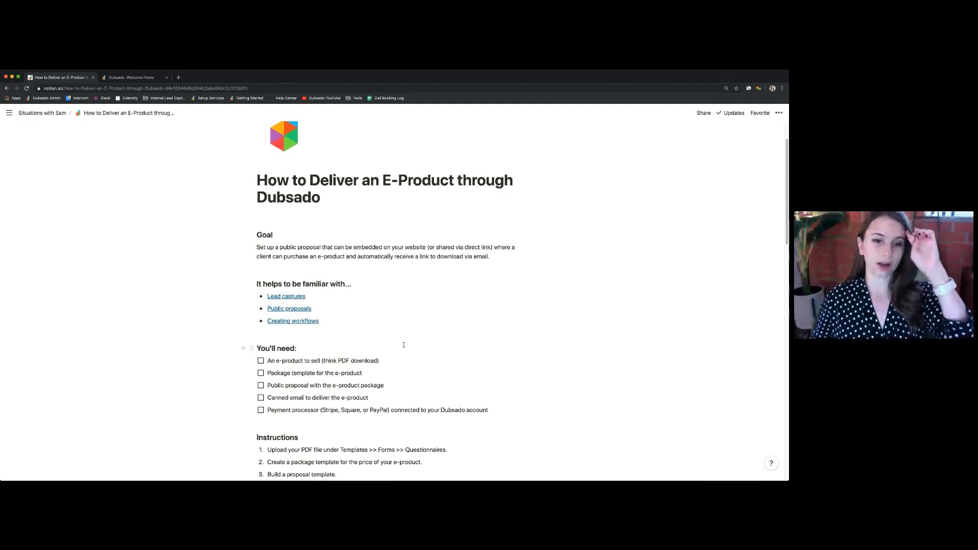
pyautogui.scroll(-3, 397, 326)
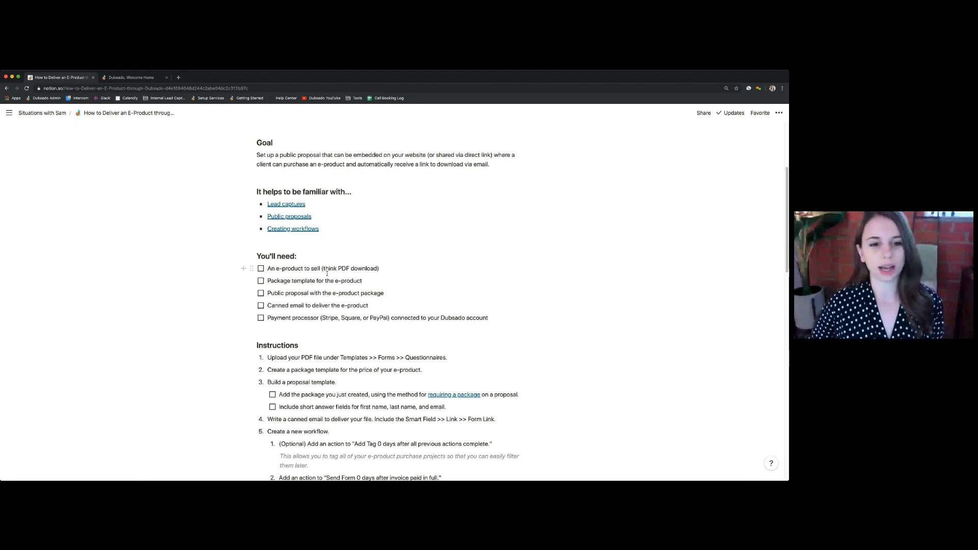
pyautogui.scroll(-1, 323, 277)
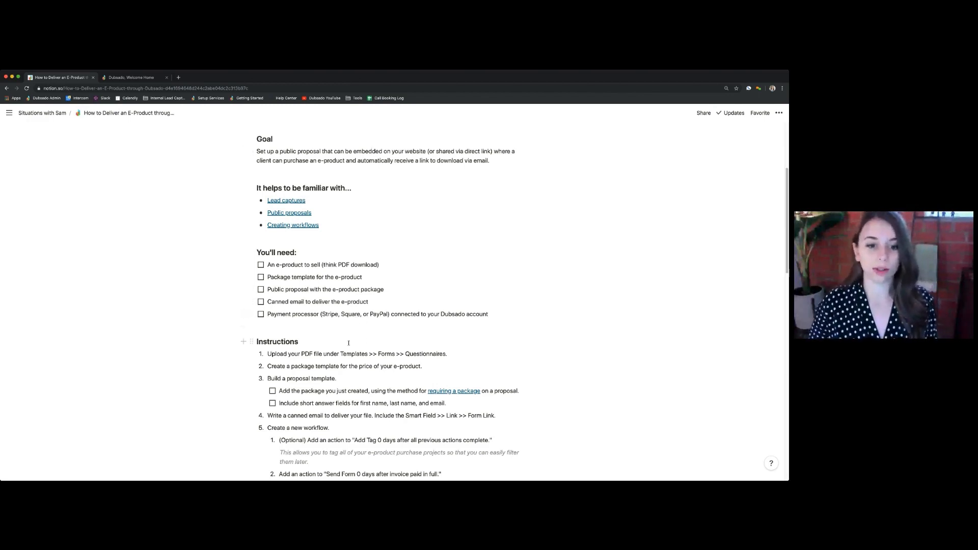
pyautogui.scroll(-2, 372, 341)
pyautogui.scroll(-2, 342, 337)
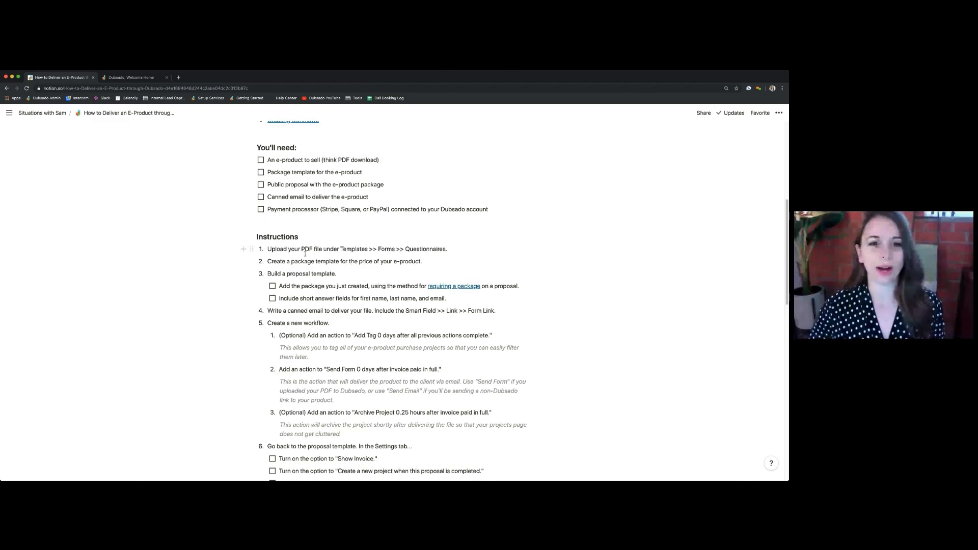
pyautogui.scroll(-2, 307, 257)
pyautogui.scroll(-1, 308, 258)
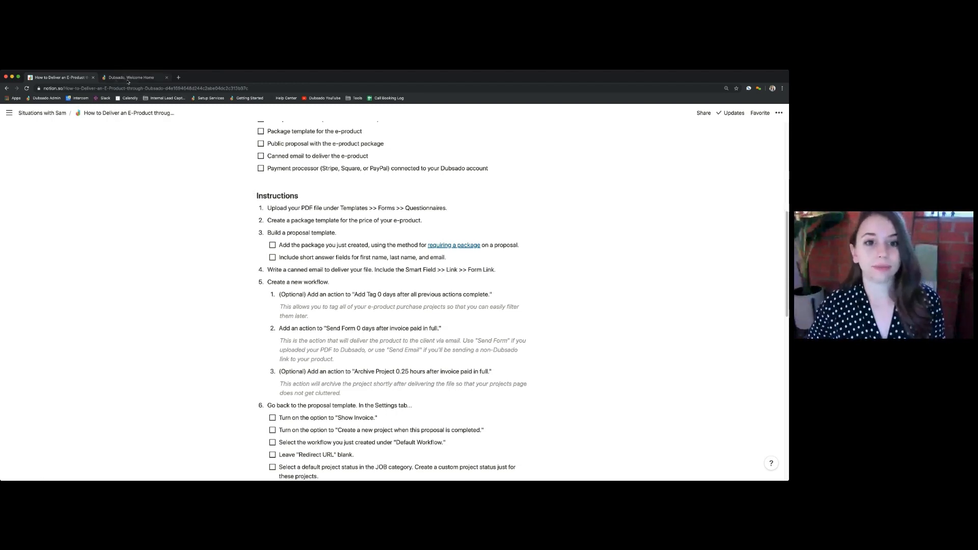
# Switch to Dubsado and upload the How to Sew PDF as a new questionnaire form template
pyautogui.click(130, 78)
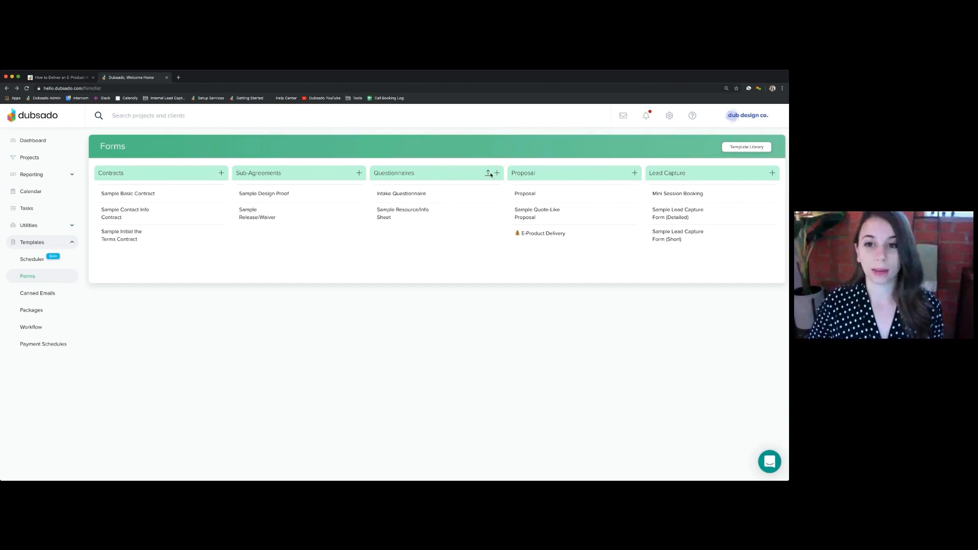
pyautogui.click(488, 173)
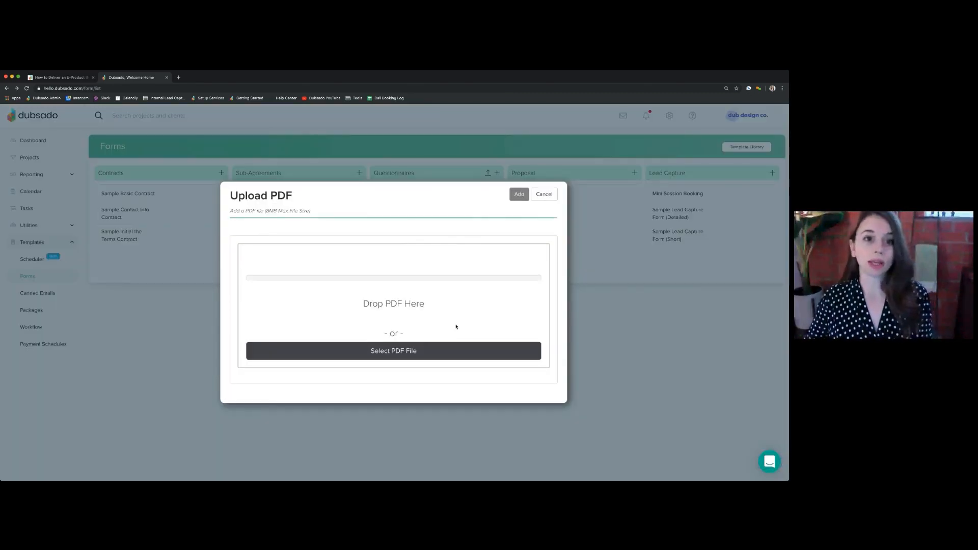
pyautogui.moveTo(267, 210); pyautogui.dragTo(311, 211)
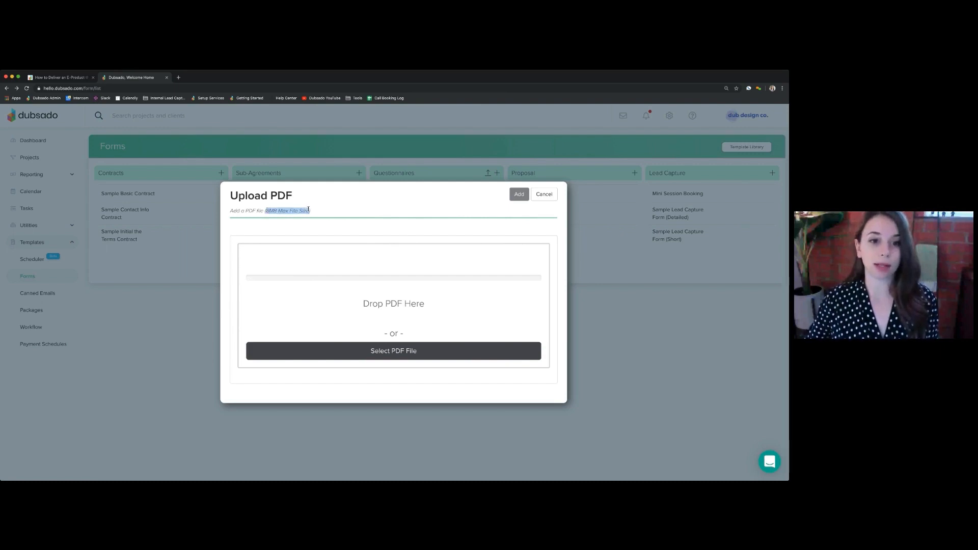
pyautogui.click(367, 211)
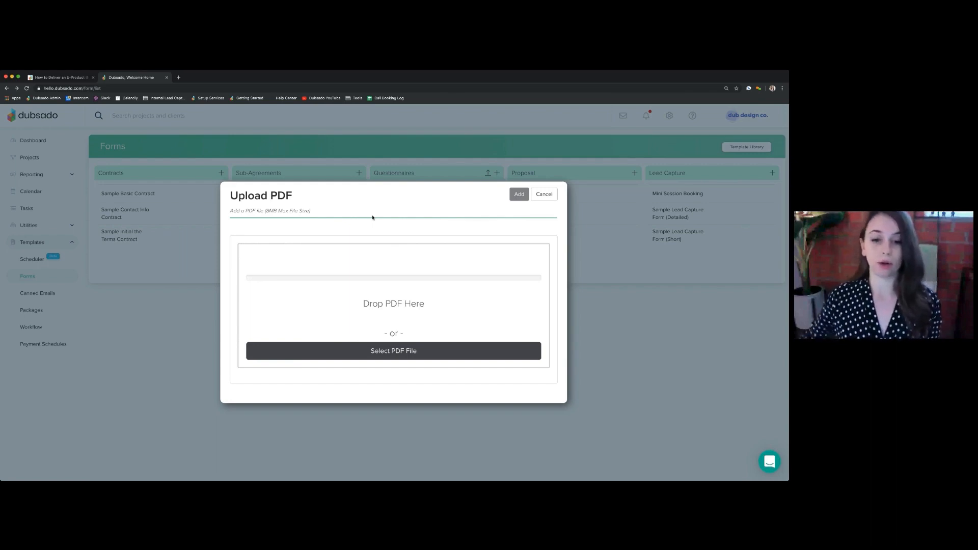
pyautogui.click(397, 359)
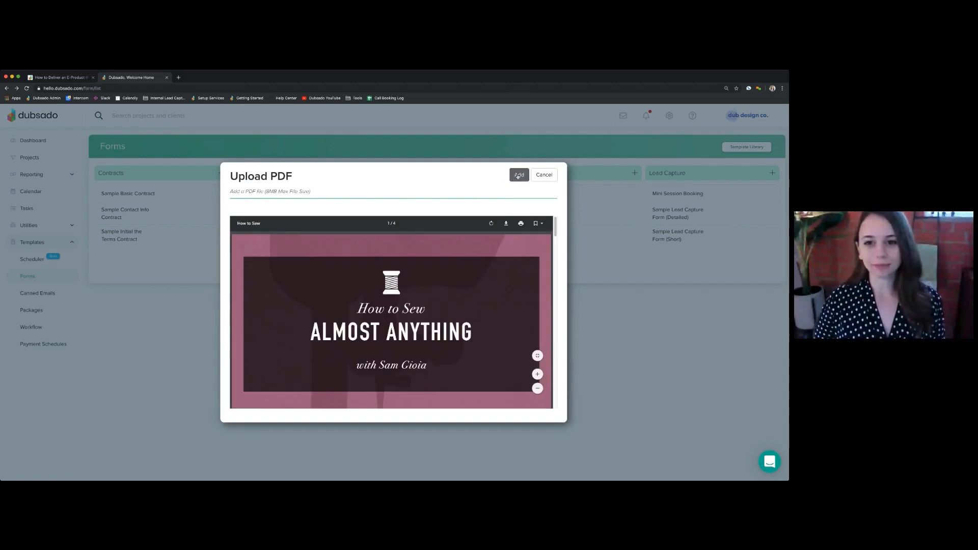
pyautogui.click(518, 176)
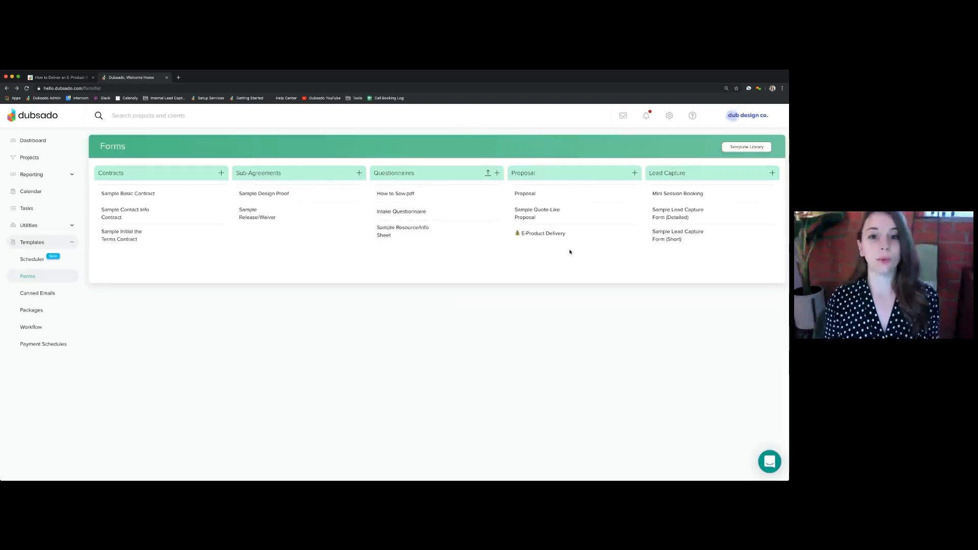
pyautogui.moveTo(412, 195)
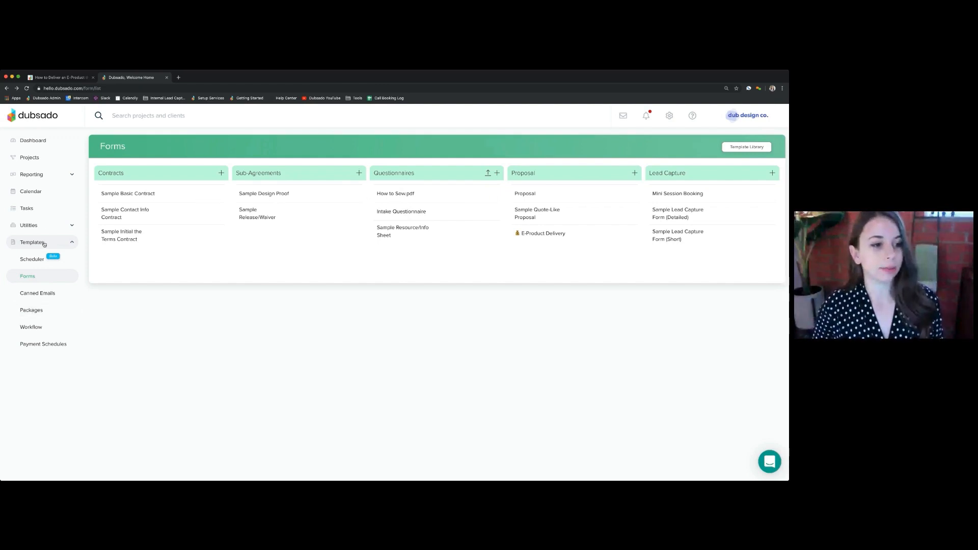
# Open the How to Sew Almost Anything PDF Download package template to examine its line item, description and price
pyautogui.click(40, 314)
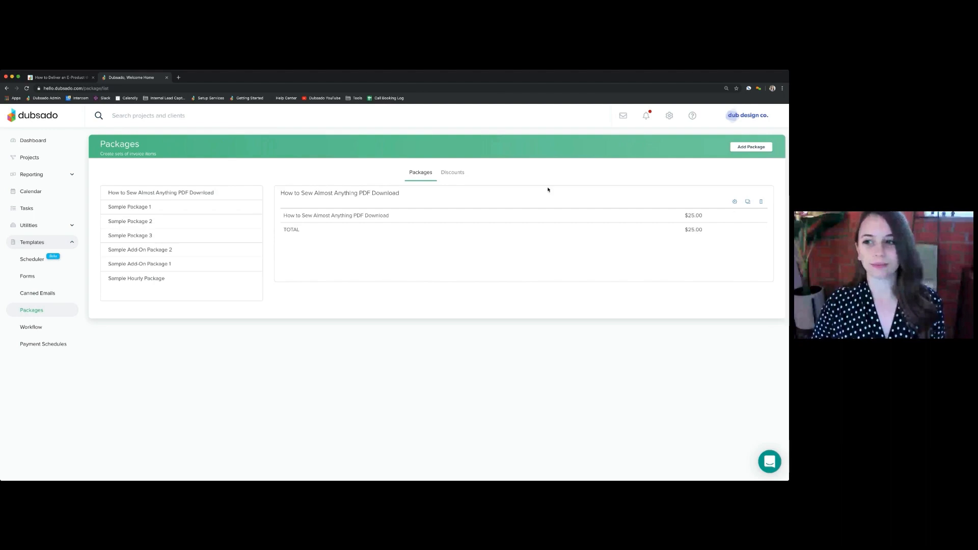
pyautogui.click(734, 202)
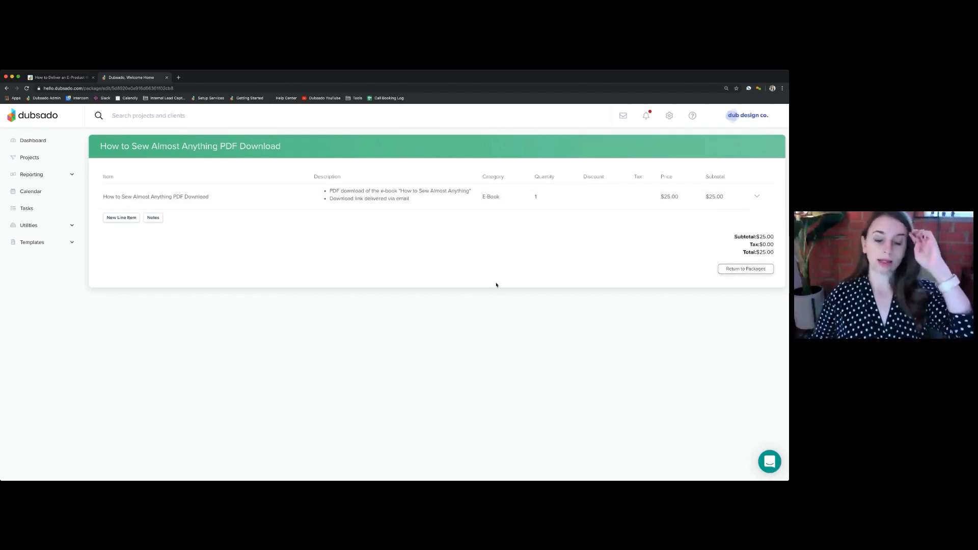
# Open the E-Product Delivery proposal template for editing and review its layout from the cover image to the Your Info section
pyautogui.click(53, 243)
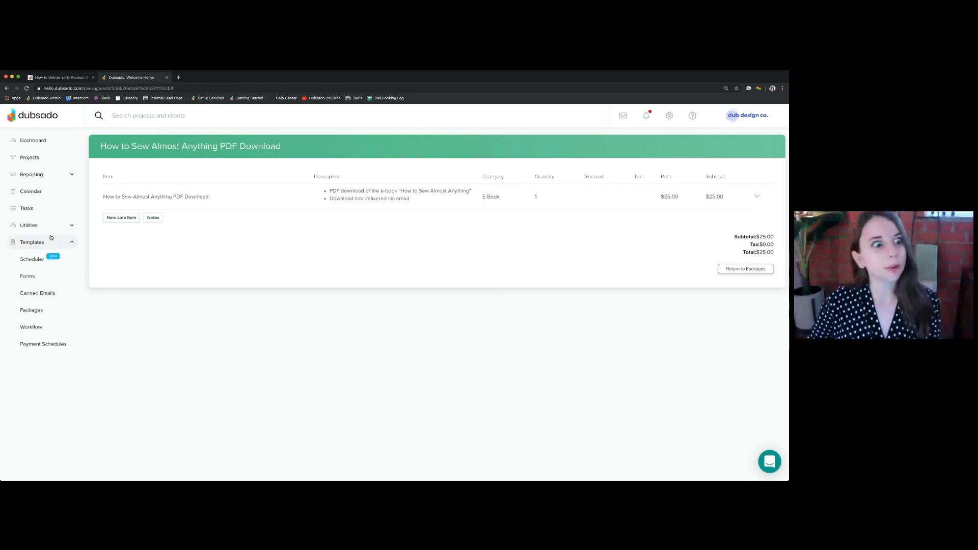
pyautogui.click(36, 277)
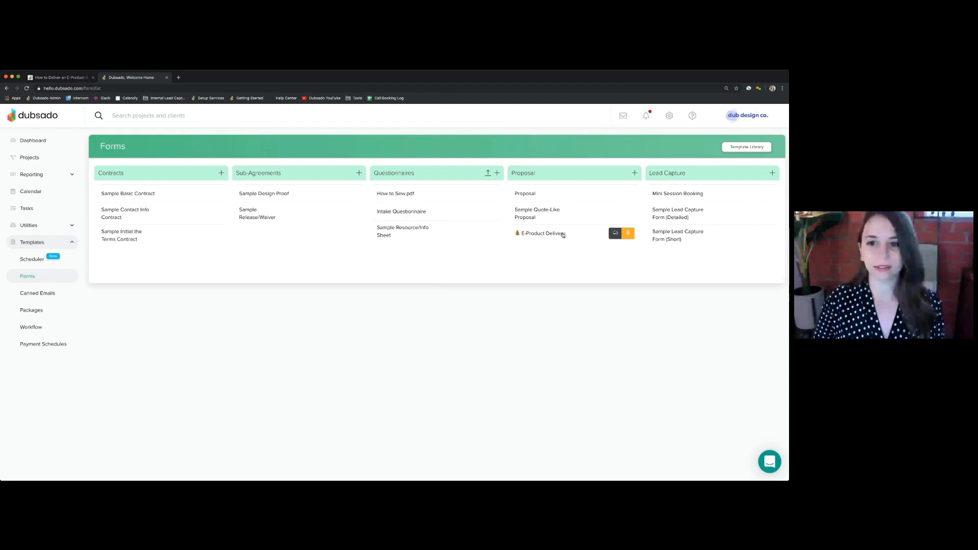
pyautogui.click(539, 233)
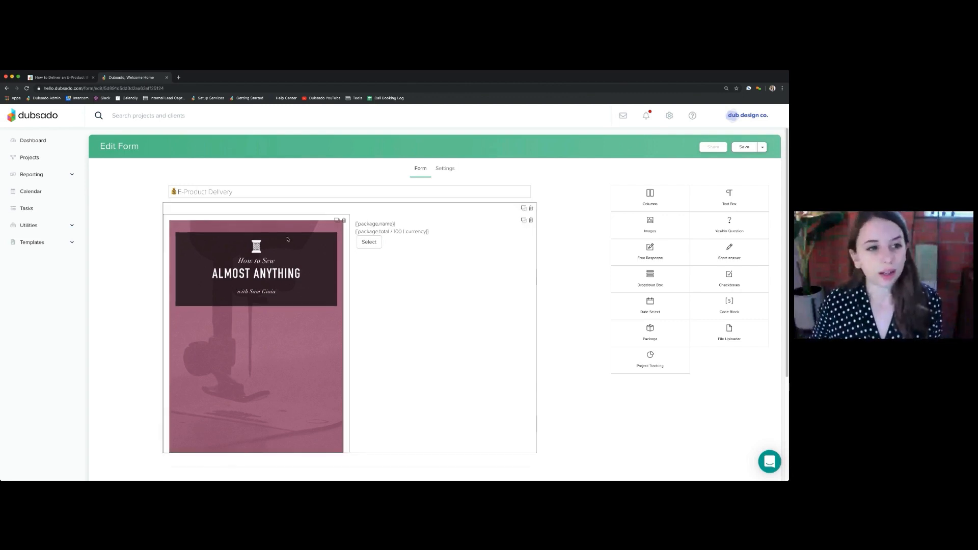
pyautogui.scroll(-1, 555, 273)
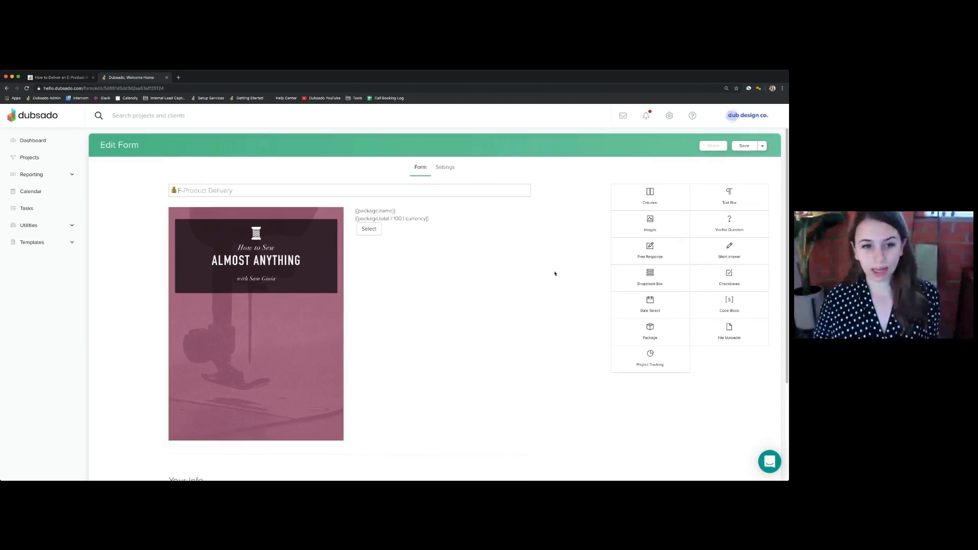
pyautogui.scroll(-2, 548, 276)
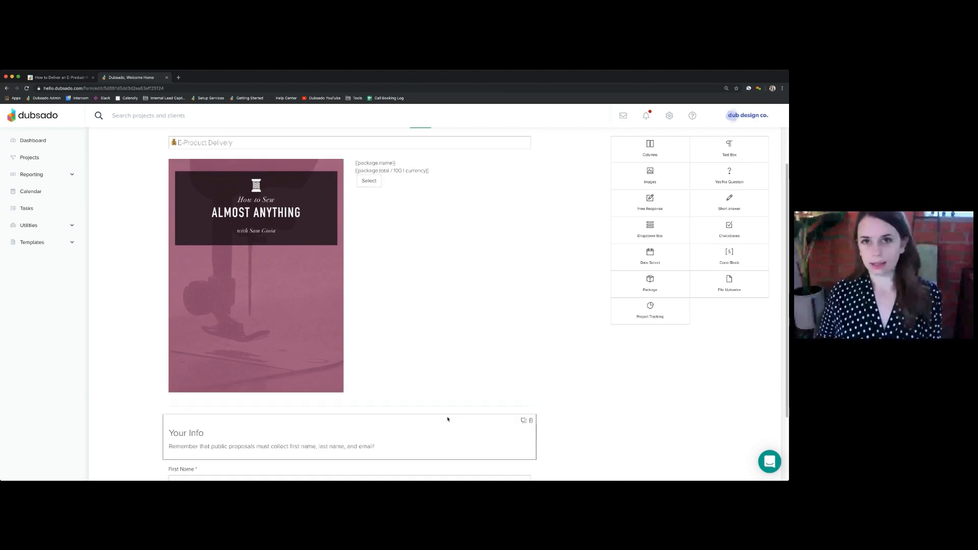
pyautogui.scroll(-1, 474, 417)
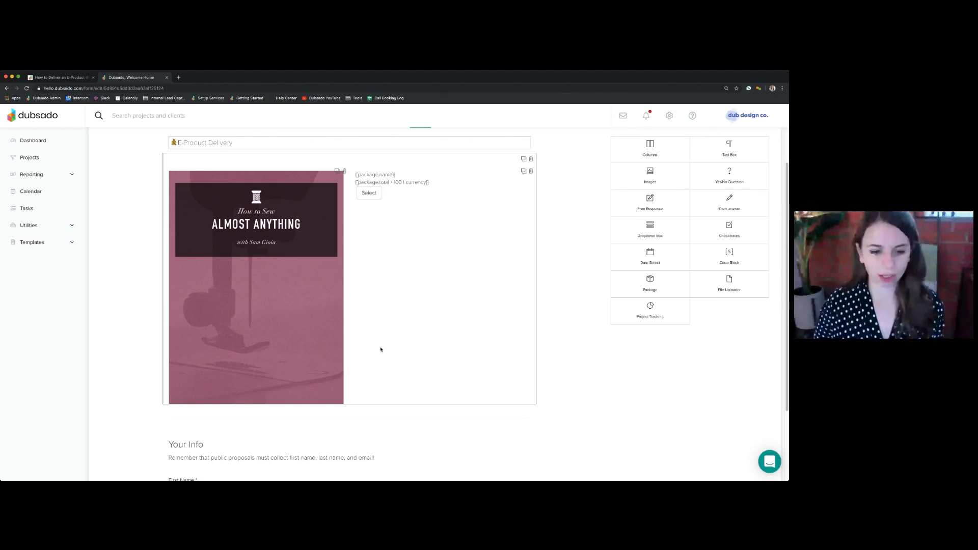
pyautogui.scroll(-1, 391, 361)
pyautogui.scroll(1, 392, 361)
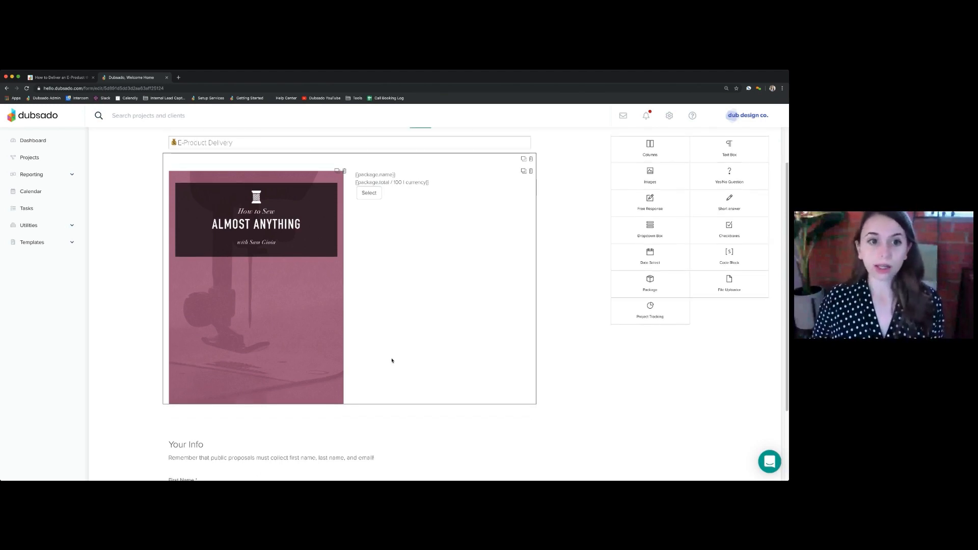
pyautogui.scroll(1, 391, 361)
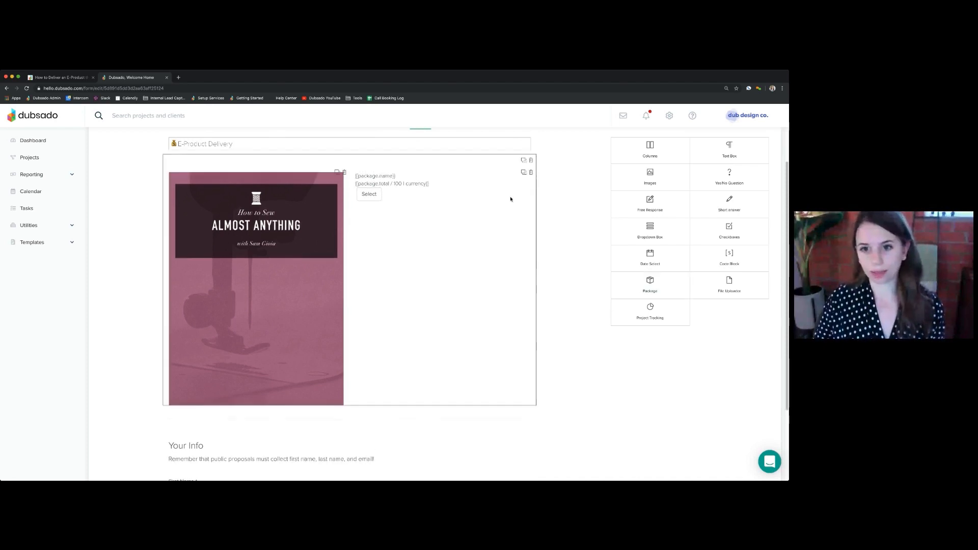
# Replace the package element beside the cover image with a new one using the How to Sew Almost Anything PDF Download package
pyautogui.click(530, 173)
pyautogui.moveTo(656, 288); pyautogui.dragTo(437, 228)
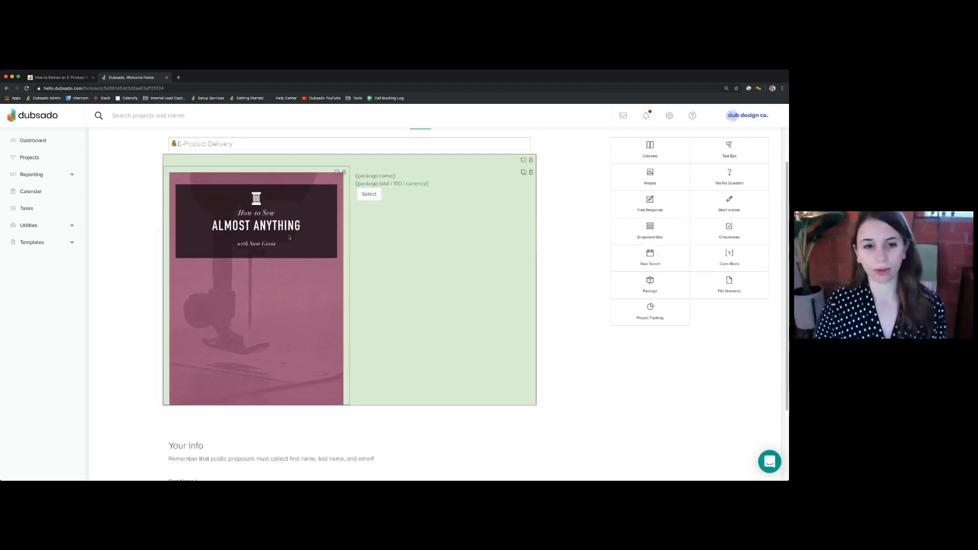
pyautogui.click(399, 187)
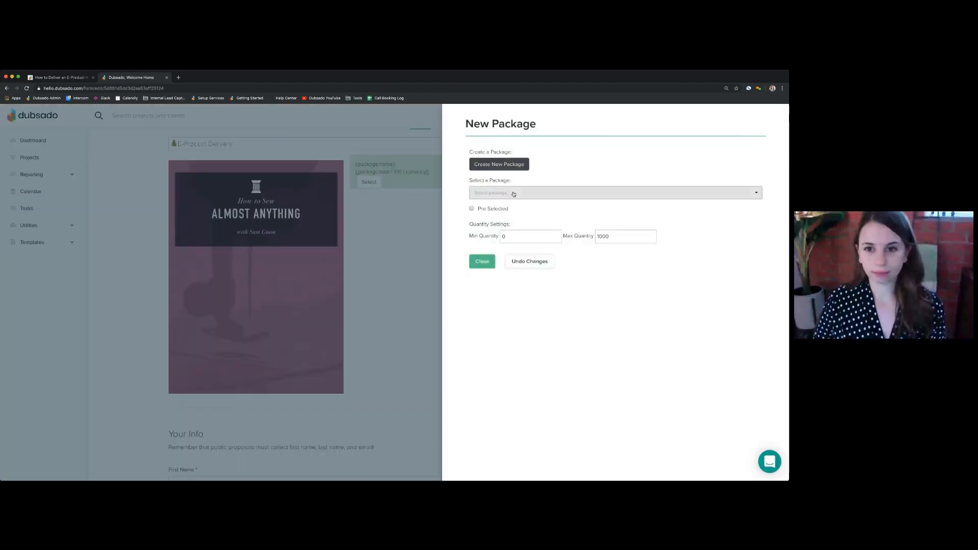
pyautogui.click(513, 194)
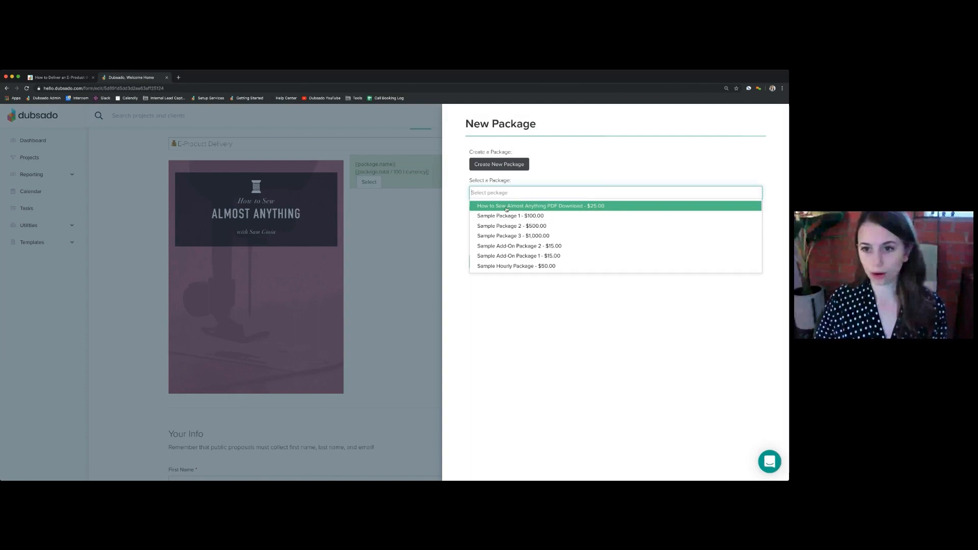
pyautogui.click(556, 208)
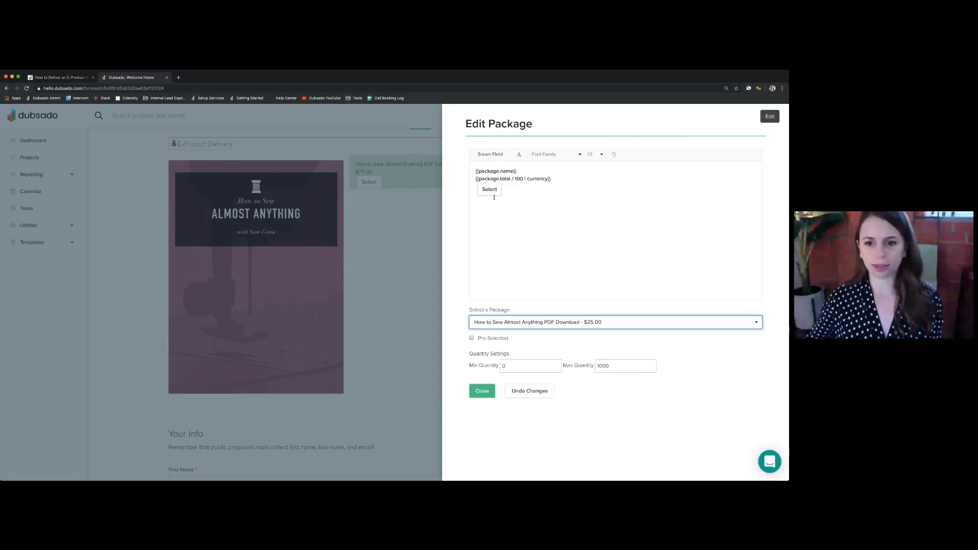
# Set the package to Pre-Selected and delete the Select button from its display text
pyautogui.click(472, 338)
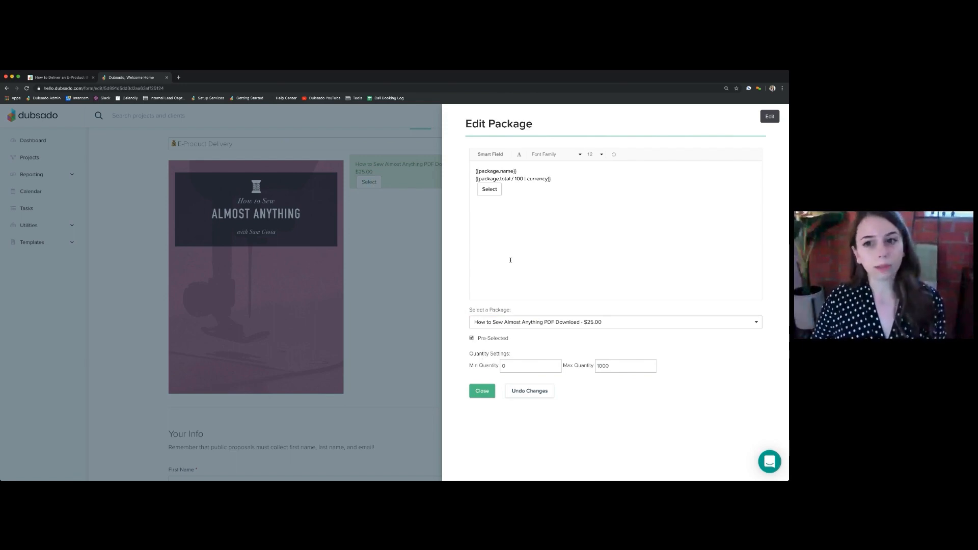
pyautogui.click(515, 220)
pyautogui.moveTo(519, 209); pyautogui.dragTo(466, 185)
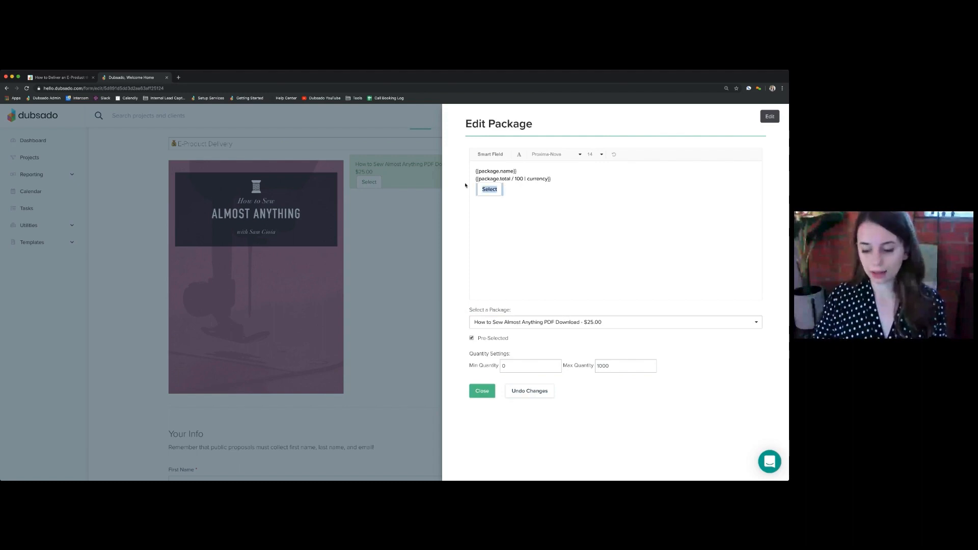
pyautogui.press('BackSpace')
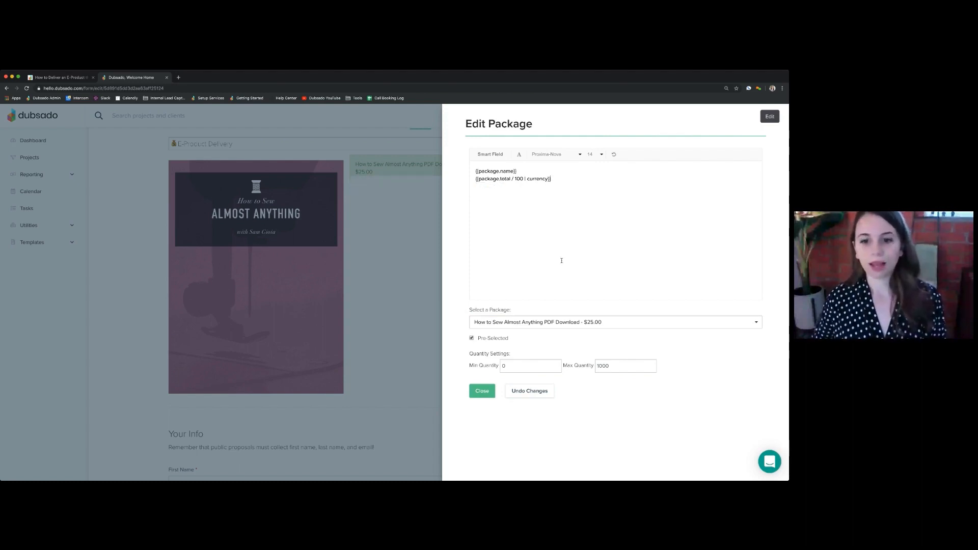
# Check the Pre-Selected option of the package and close the package settings with it enabled
pyautogui.moveTo(511, 339); pyautogui.dragTo(478, 340)
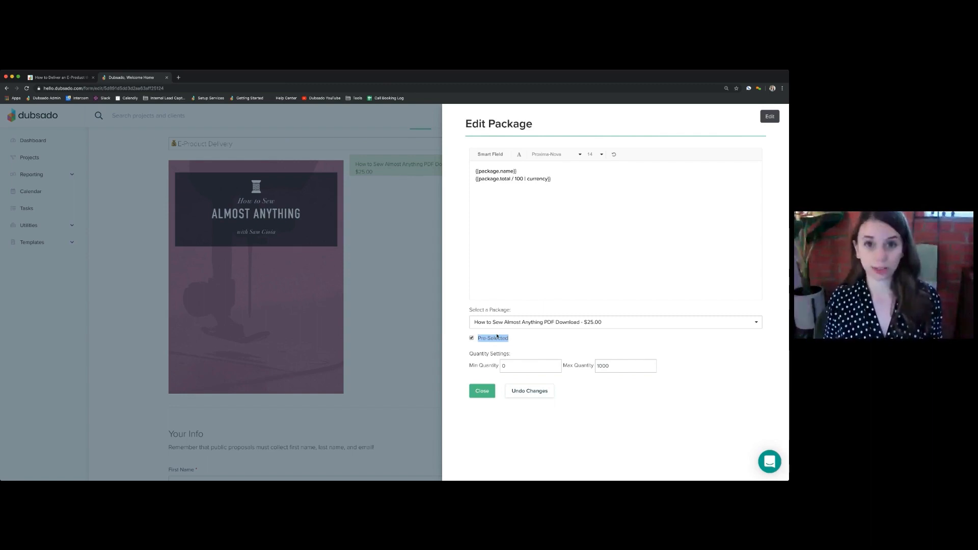
pyautogui.click(521, 226)
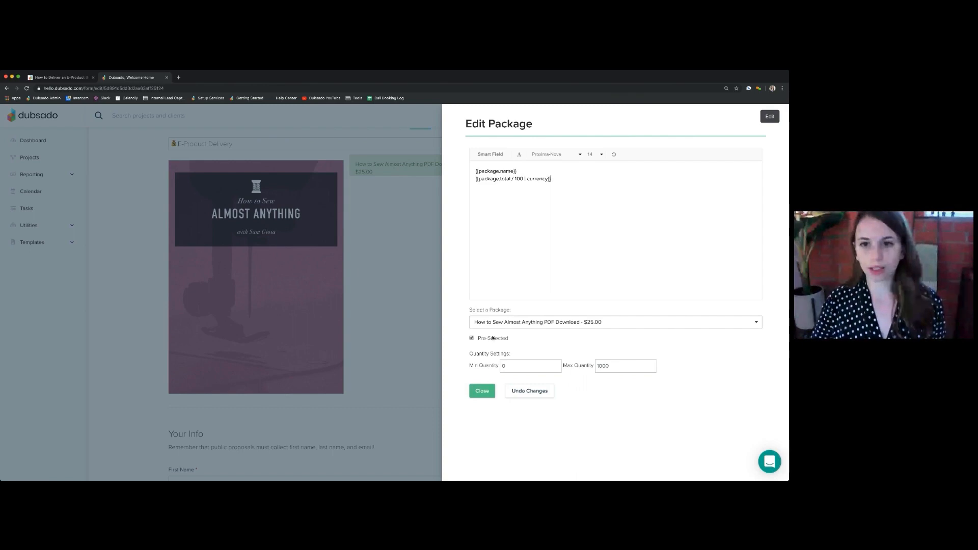
pyautogui.click(484, 392)
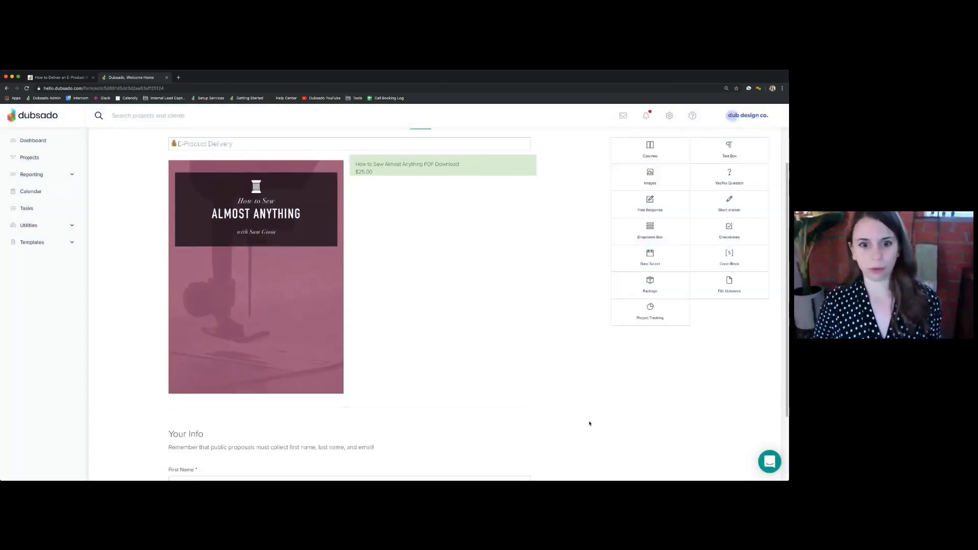
# Open the First Name question under Your Info to check its Required and Maps to settings, close it, and review the form
pyautogui.scroll(-2, 593, 420)
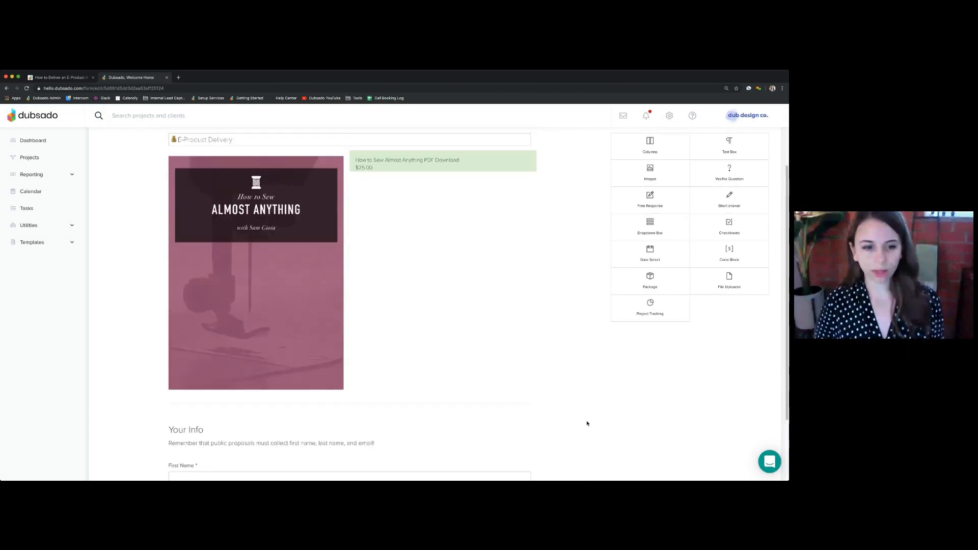
pyautogui.scroll(-3, 587, 424)
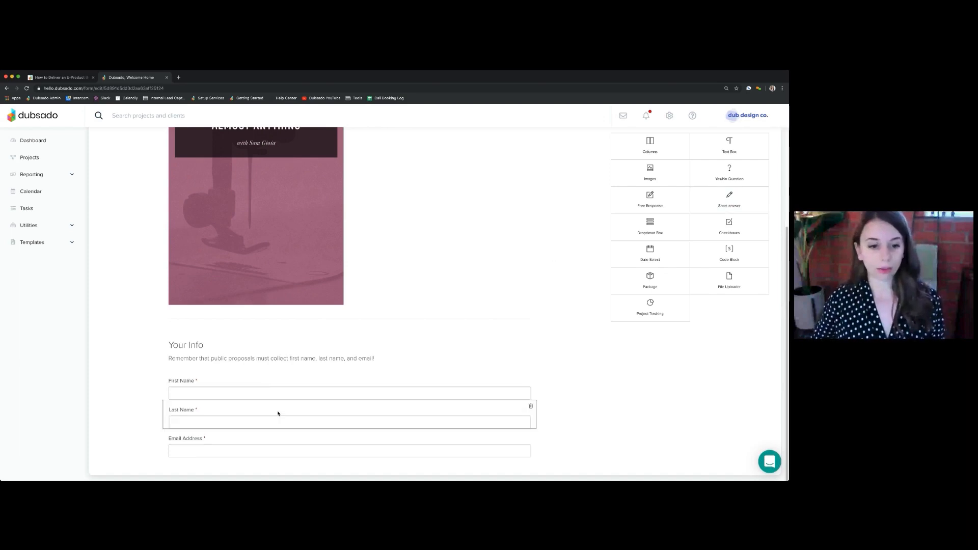
pyautogui.click(262, 385)
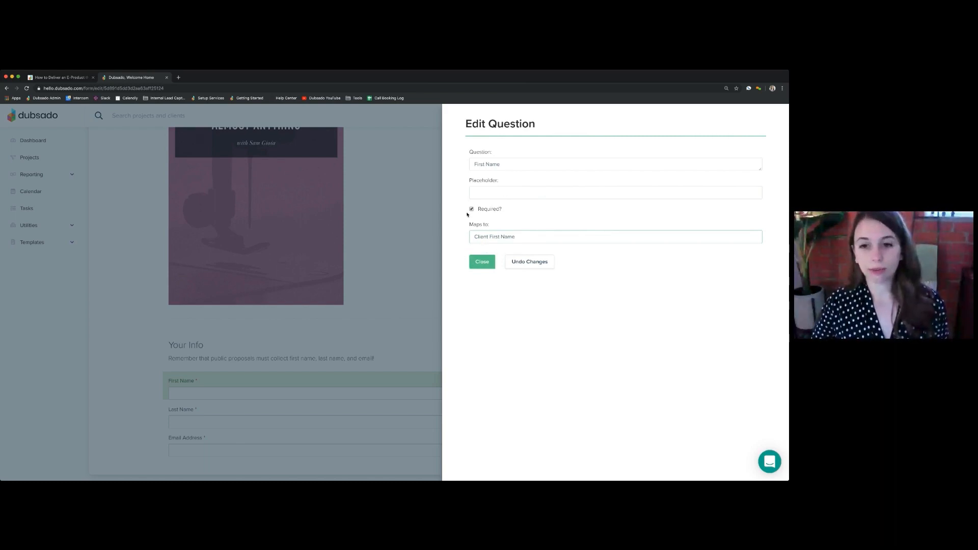
pyautogui.moveTo(510, 210); pyautogui.dragTo(444, 210)
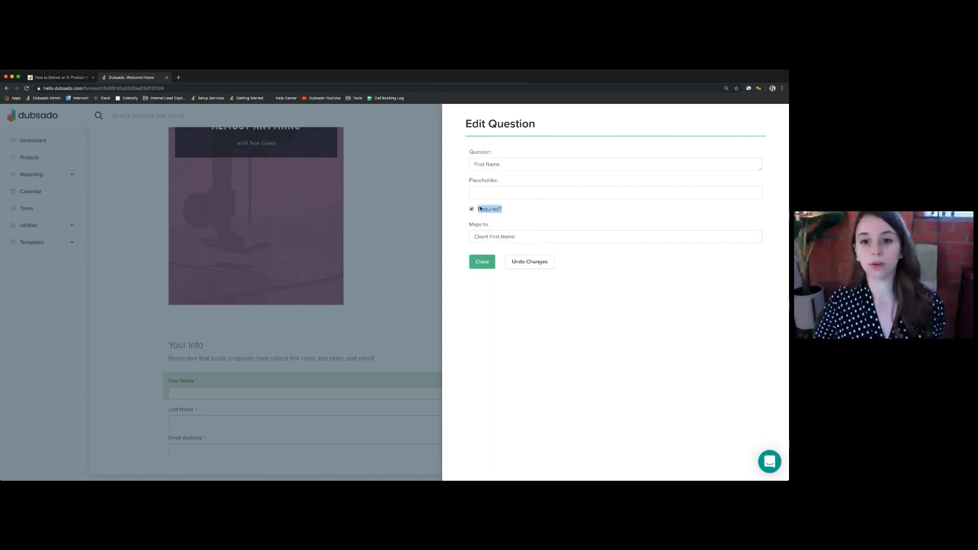
pyautogui.click(479, 261)
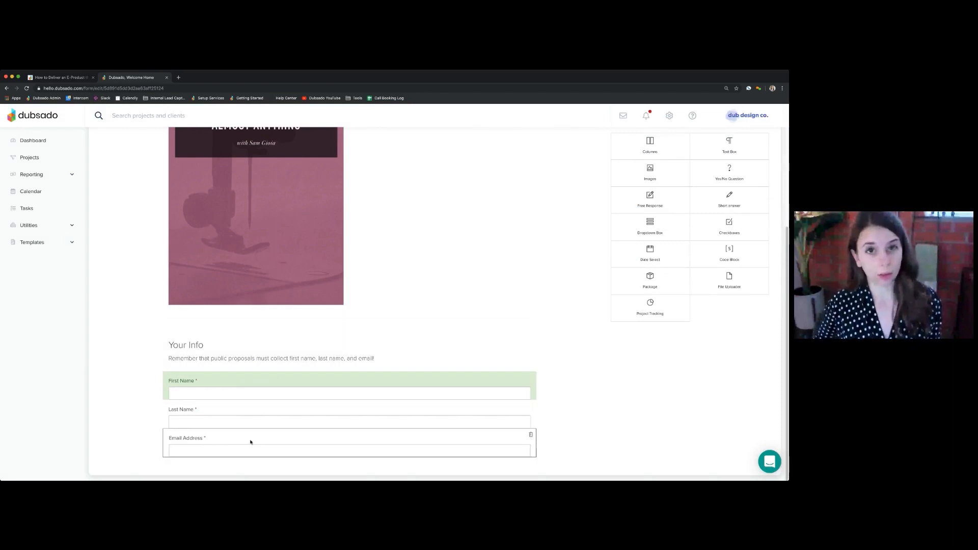
pyautogui.scroll(3, 585, 371)
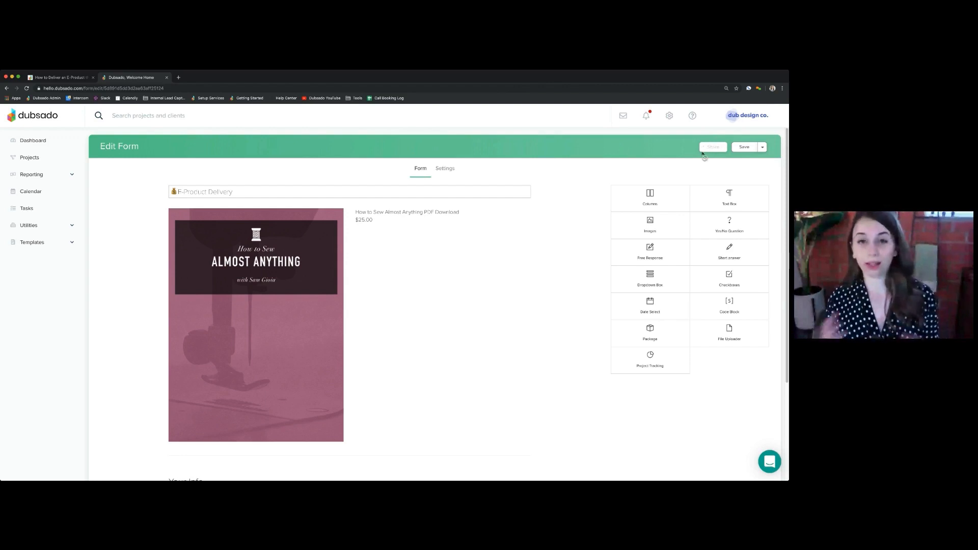
pyautogui.scroll(-3, 488, 311)
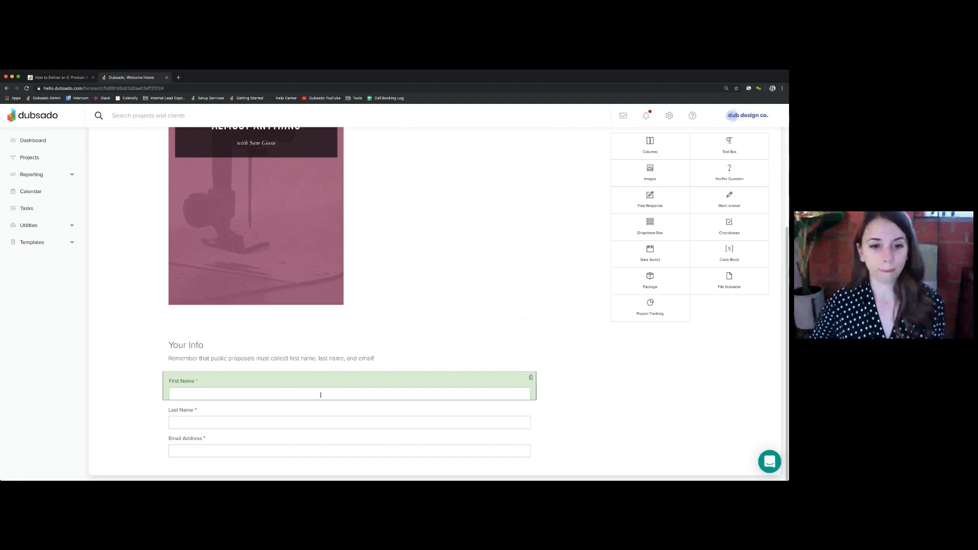
pyautogui.scroll(5, 355, 370)
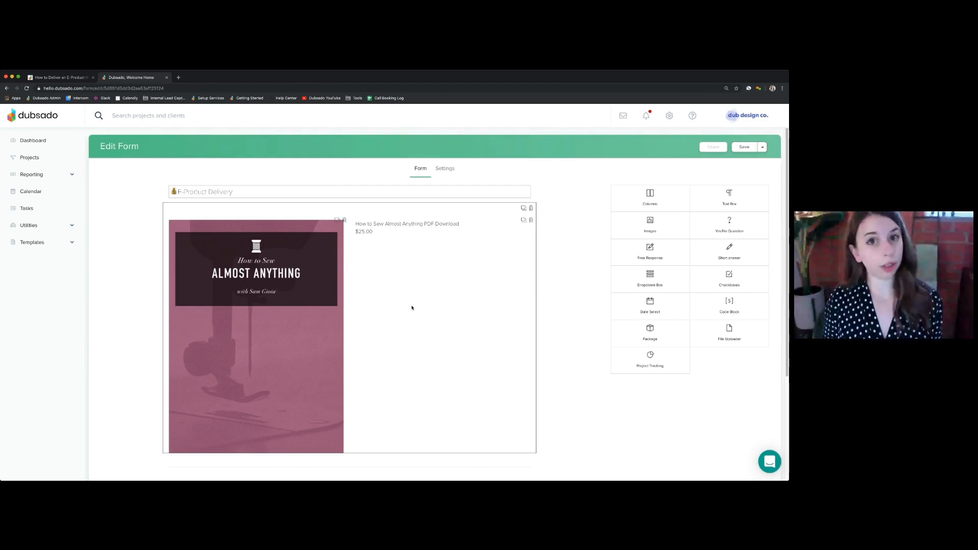
pyautogui.scroll(-1, 85, 247)
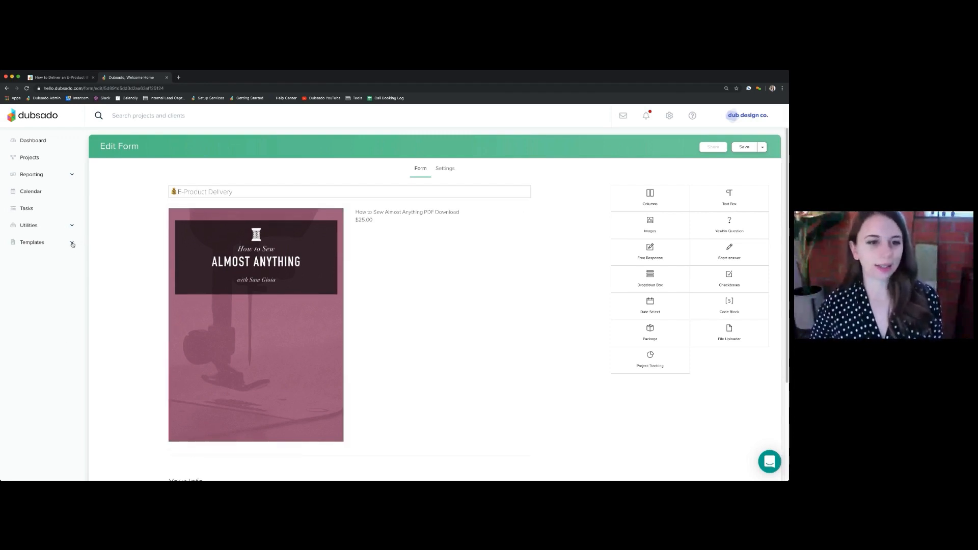
# Sort the canned emails by title in descending order and open the E-Product Delivery - Download Link email
pyautogui.click(72, 244)
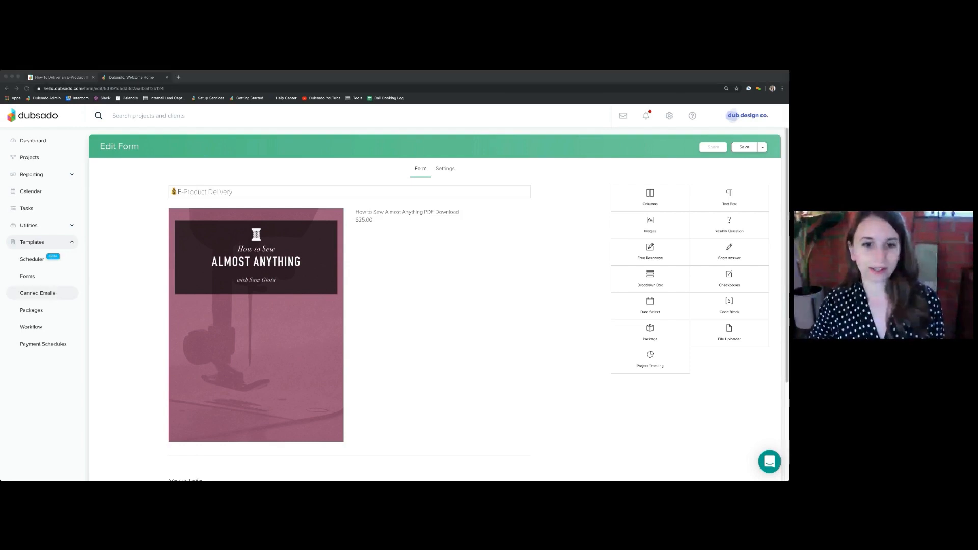
pyautogui.click(38, 293)
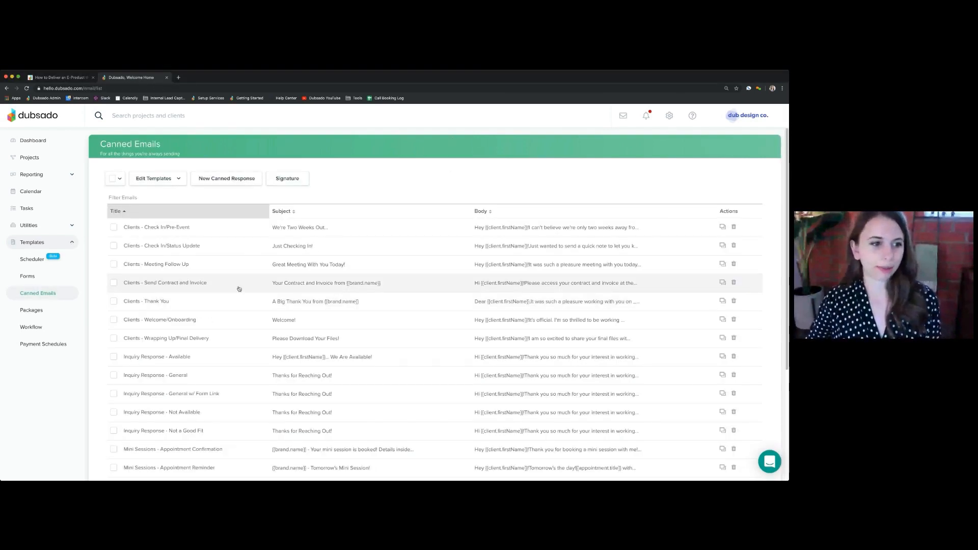
pyautogui.click(130, 212)
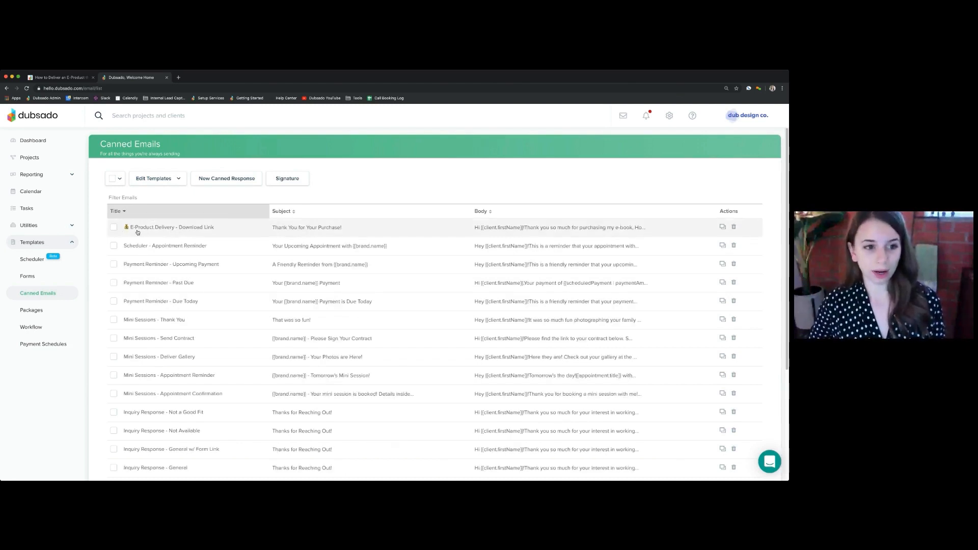
pyautogui.click(164, 229)
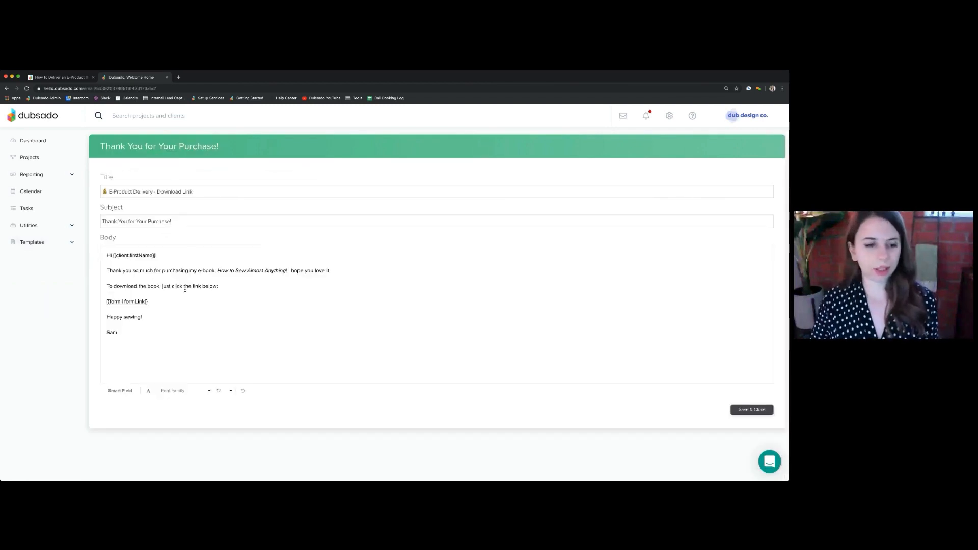
# Examine the form link smart field in the email body and the Link smart fields that are available
pyautogui.click(157, 302)
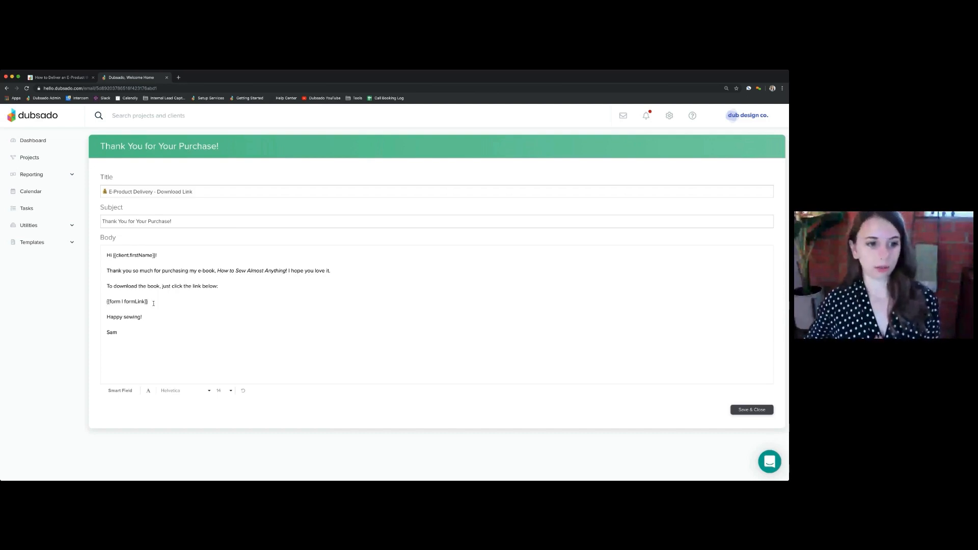
pyautogui.moveTo(153, 304); pyautogui.dragTo(83, 306)
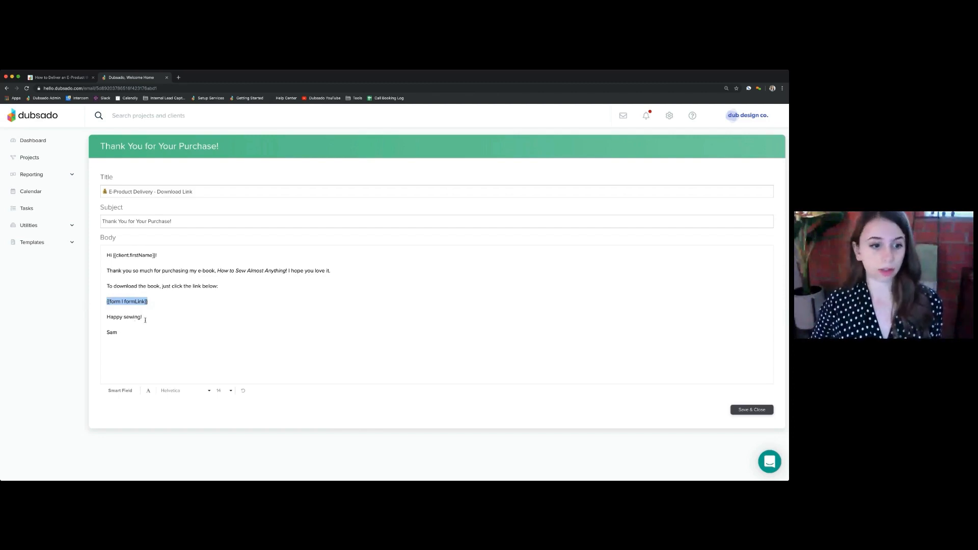
pyautogui.click(120, 391)
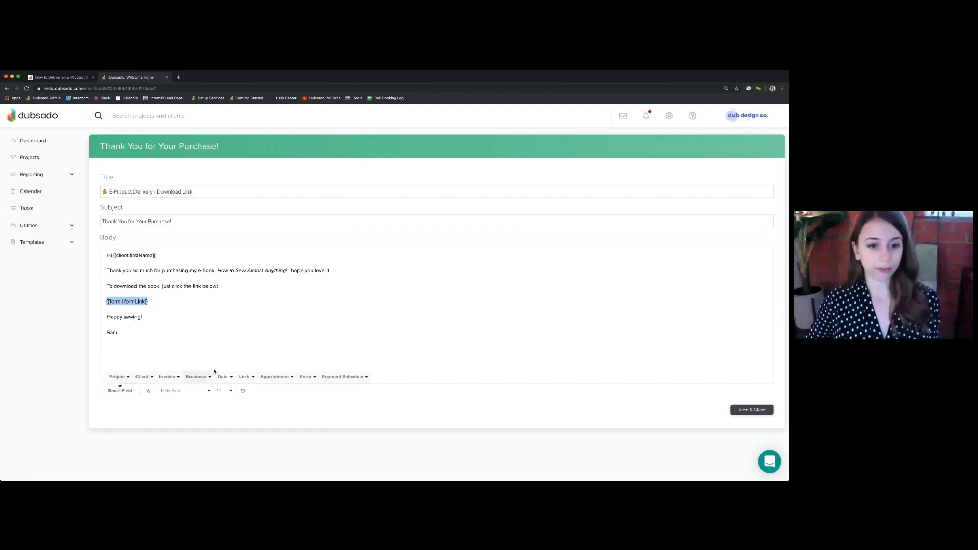
pyautogui.click(246, 378)
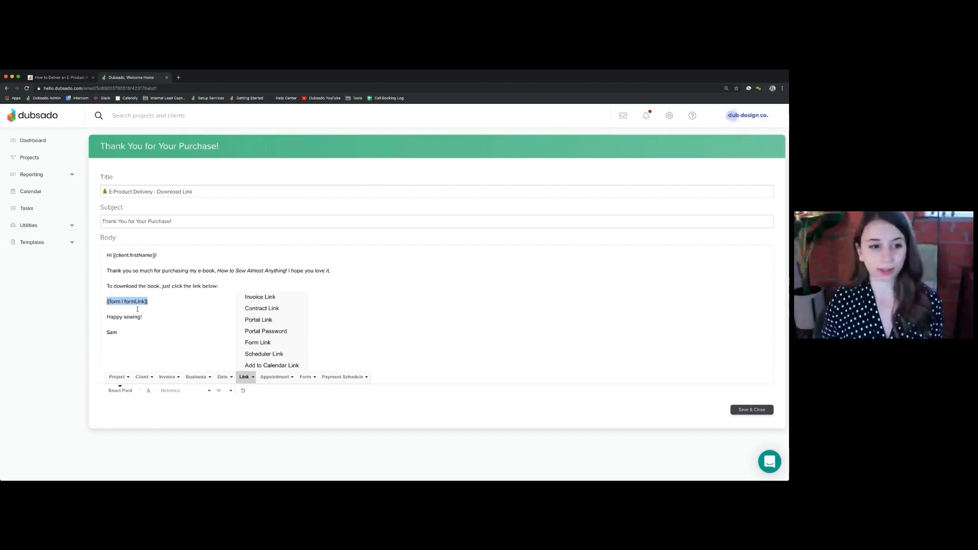
pyautogui.click(153, 311)
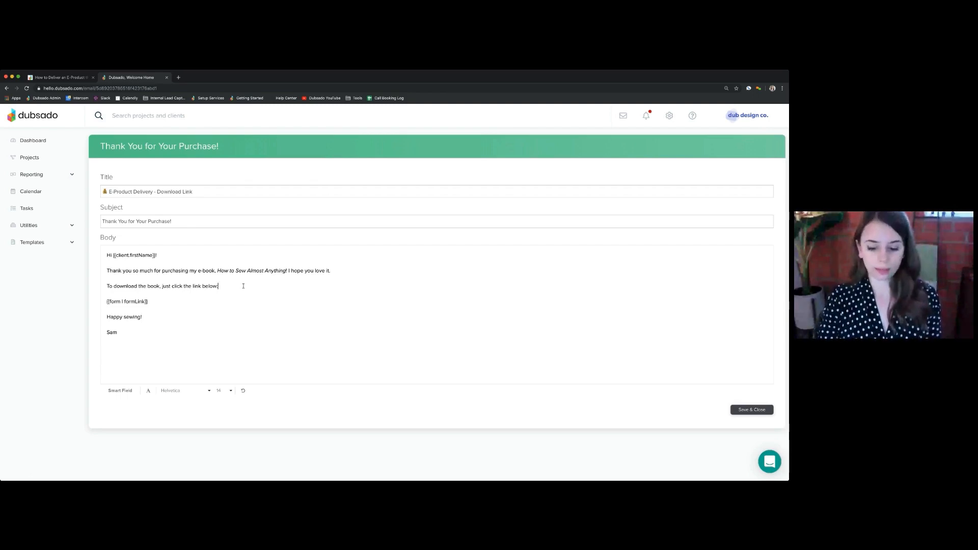
# Try adding a "Link here" line above the form link smart field and open the hyperlink settings for that text
pyautogui.press('Return')
pyautogui.write('Link')
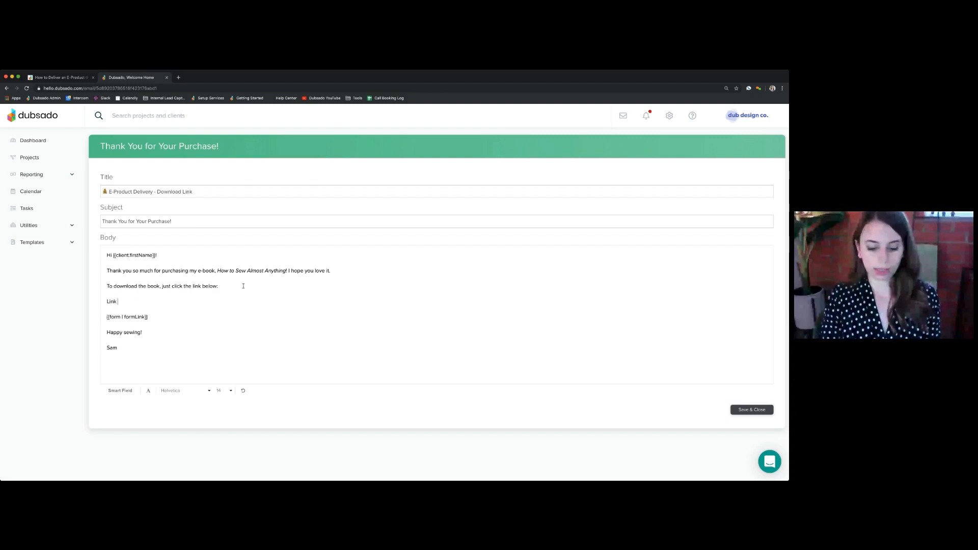
pyautogui.write(' here')
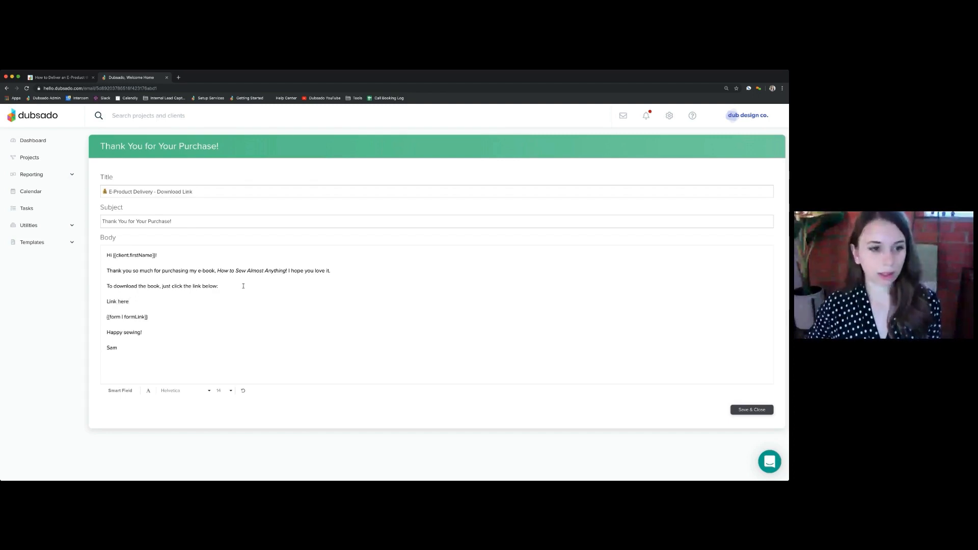
pyautogui.moveTo(175, 300); pyautogui.dragTo(94, 301)
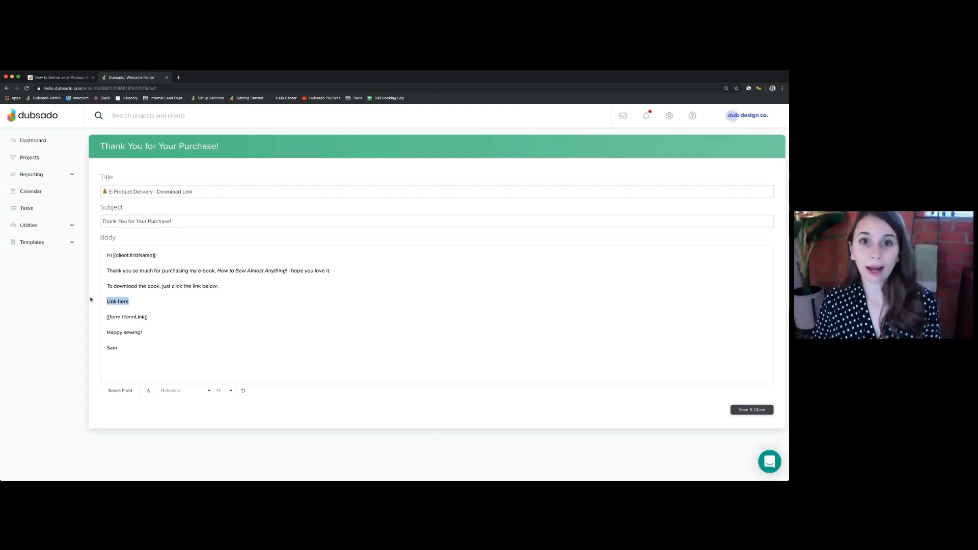
pyautogui.click(149, 394)
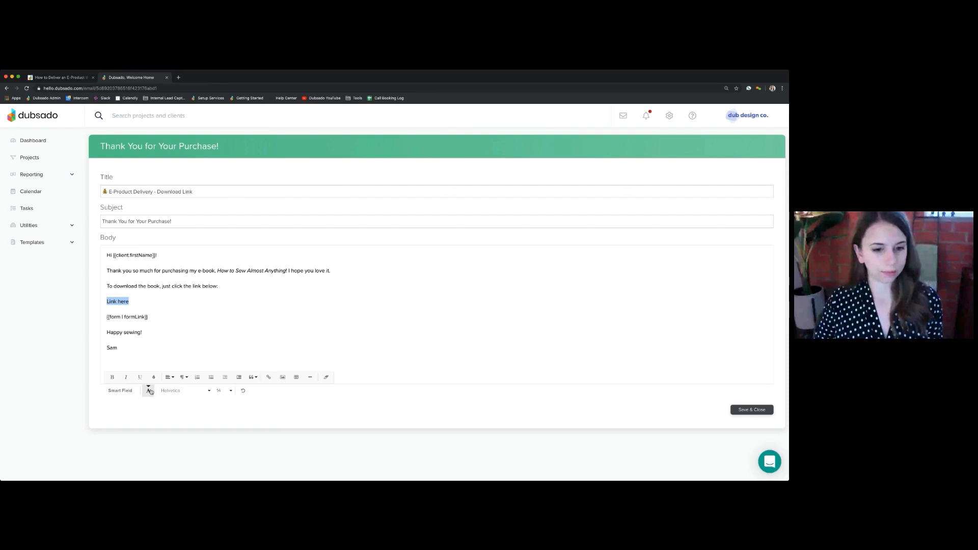
pyautogui.click(267, 378)
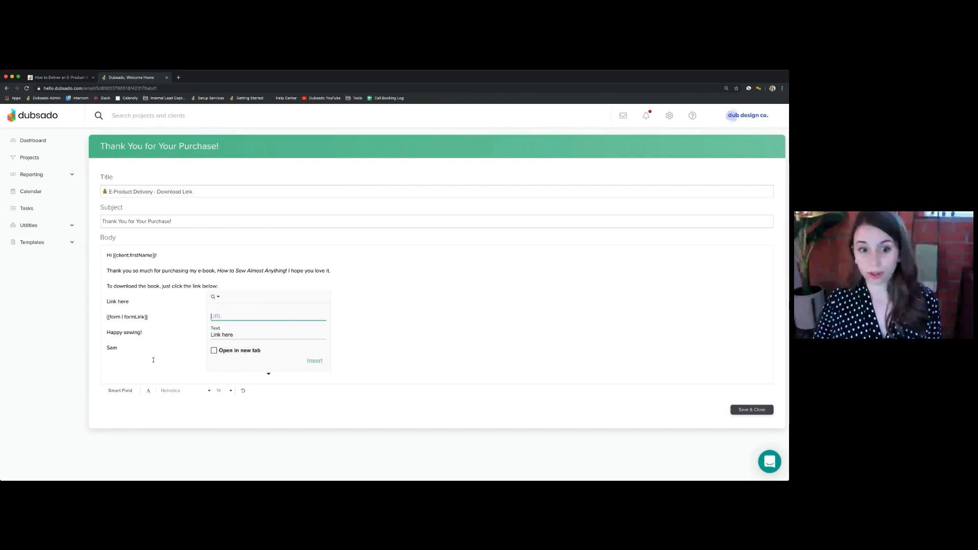
pyautogui.click(149, 332)
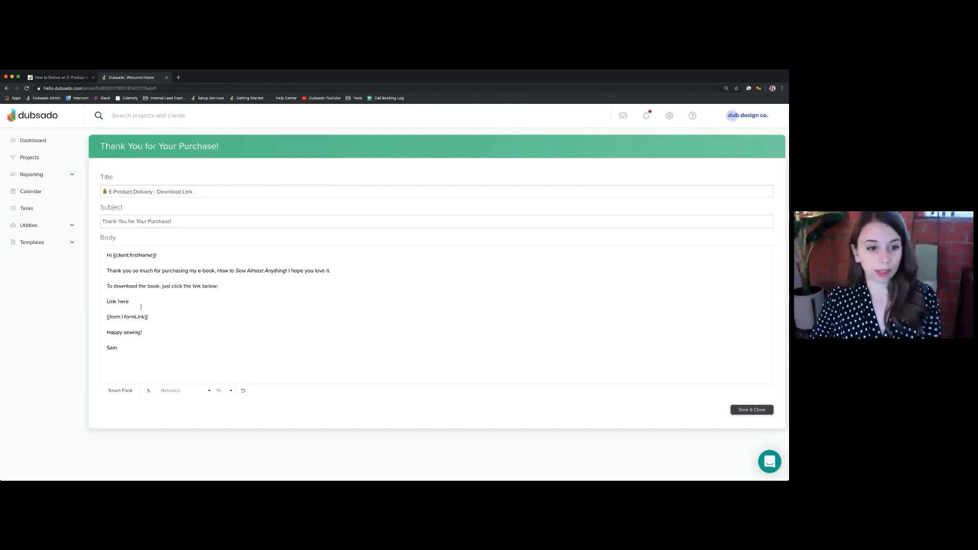
# Delete the "Link here" line and the leftover blank line from the email body
pyautogui.moveTo(141, 303); pyautogui.dragTo(102, 301)
pyautogui.press('BackSpace')
pyautogui.press('BackSpace')
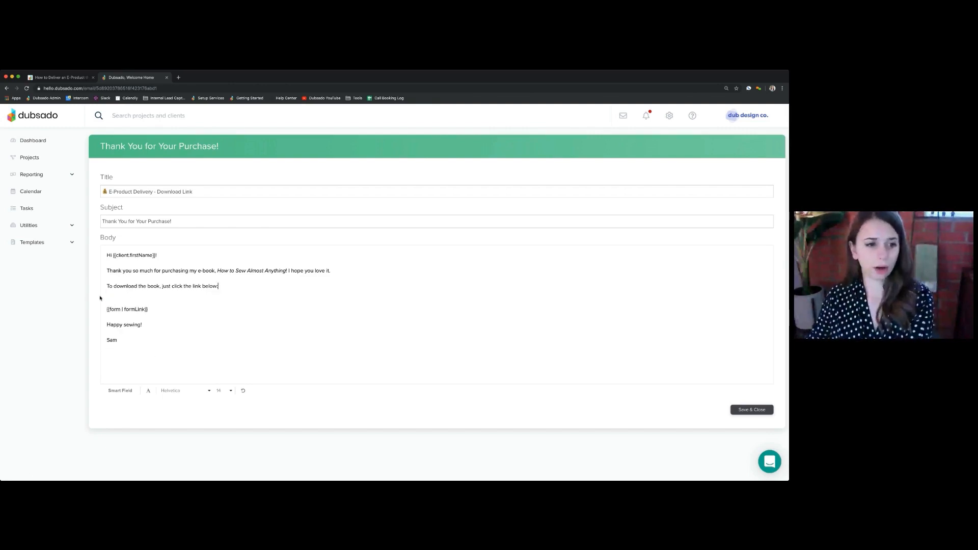
pyautogui.press('BackSpace')
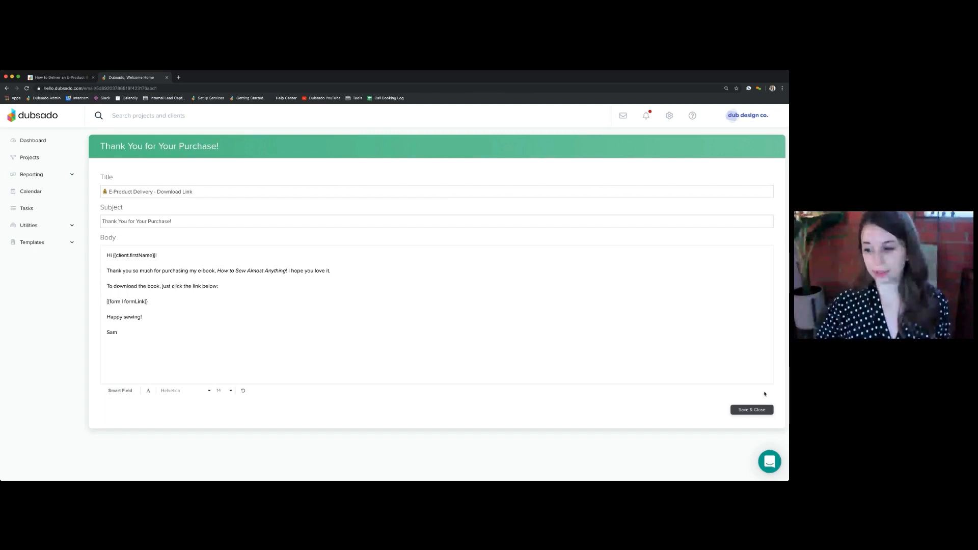
# Save and close the canned email and open the E-Product Delivery workflow for editing
pyautogui.click(752, 413)
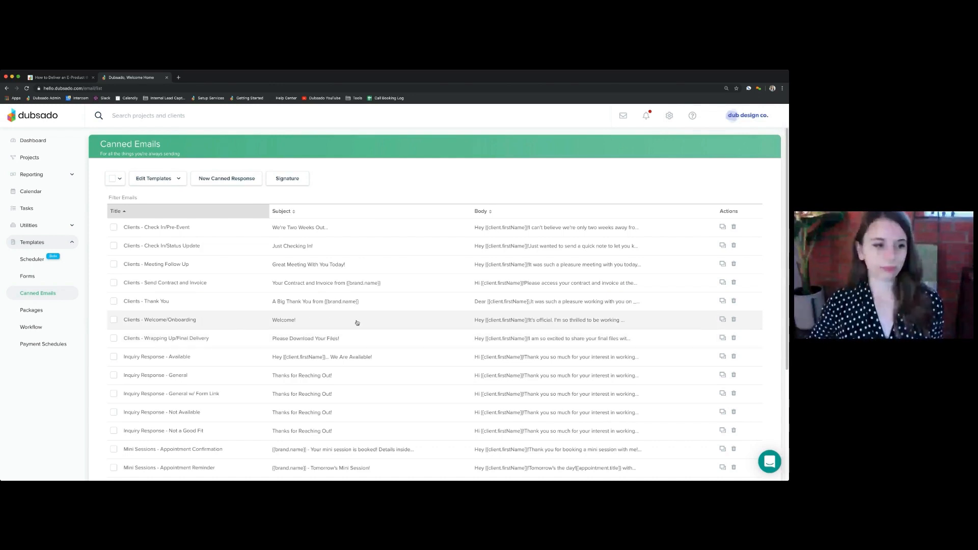
pyautogui.click(33, 331)
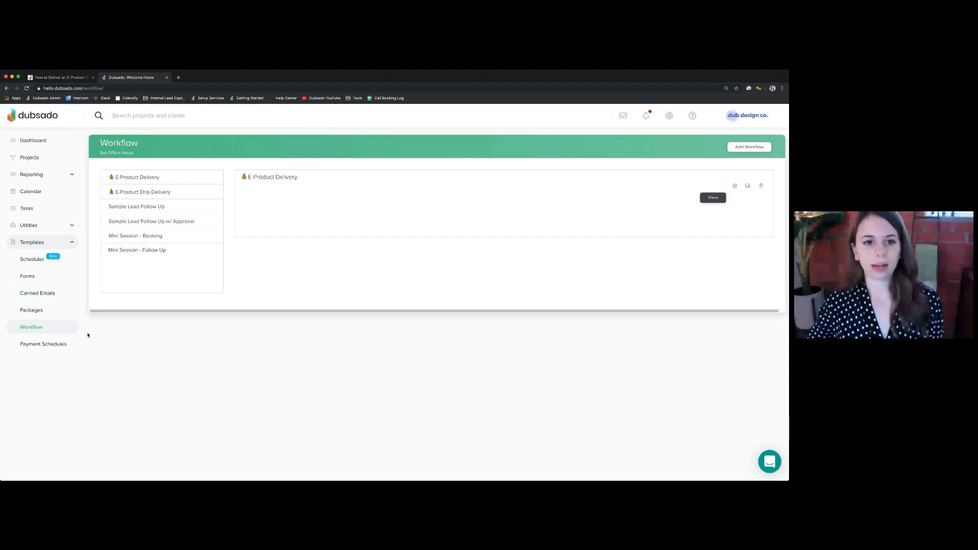
pyautogui.click(735, 187)
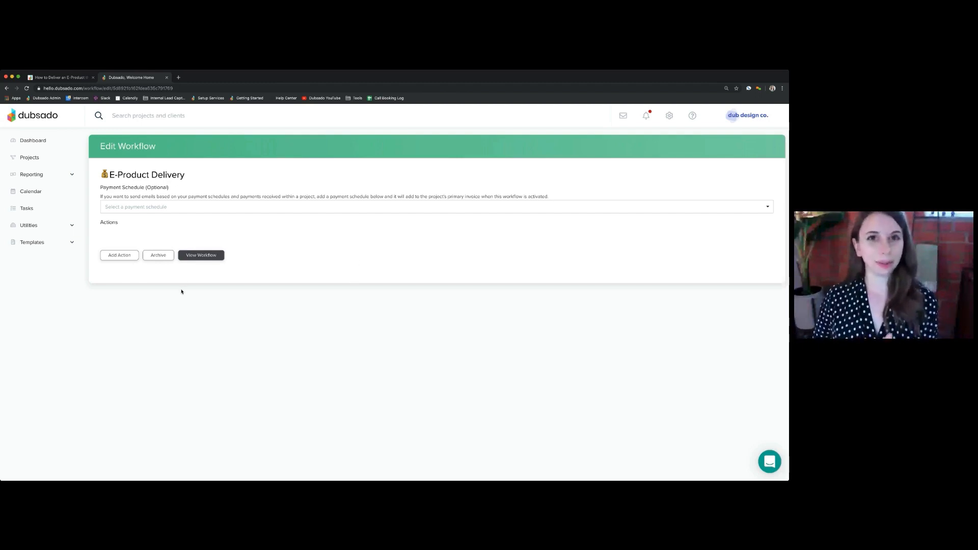
# Add an Add Tag action to the E-Product Delivery workflow that applies a newly created tag named "How to Sew"
pyautogui.click(113, 256)
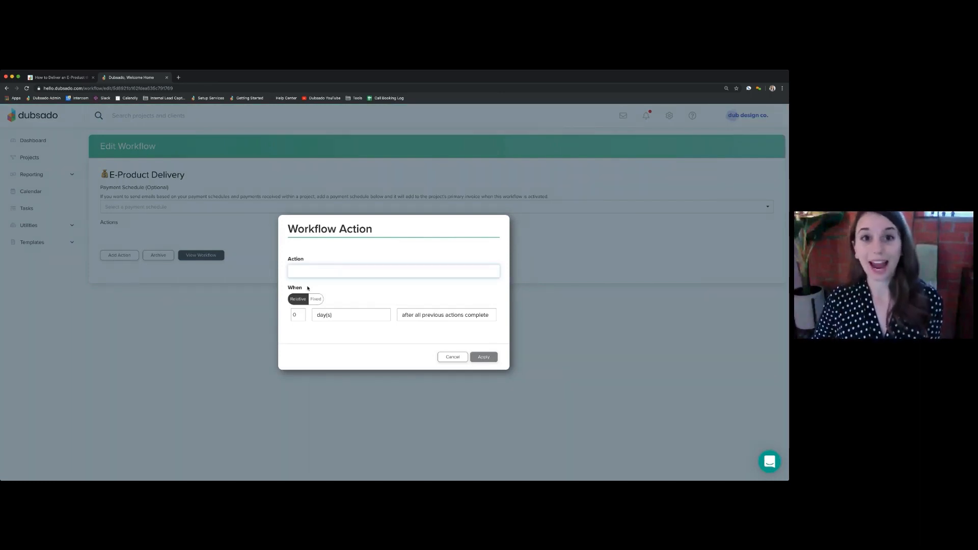
pyautogui.click(308, 289)
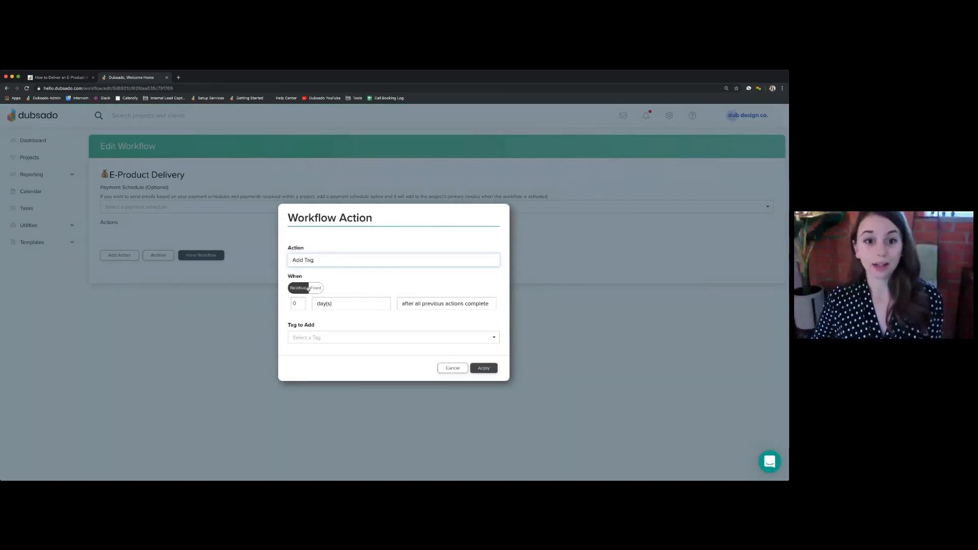
pyautogui.click(357, 341)
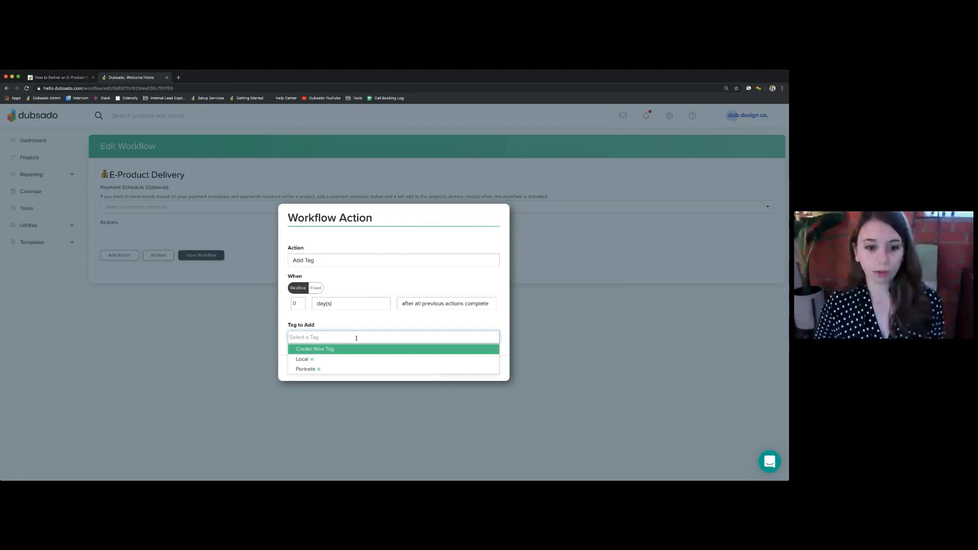
pyautogui.click(337, 350)
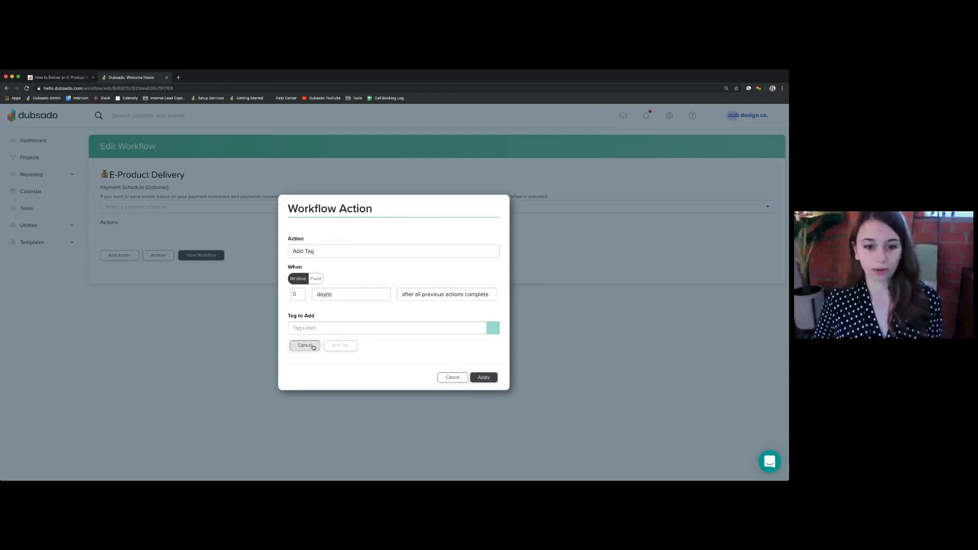
pyautogui.write('How to Sew')
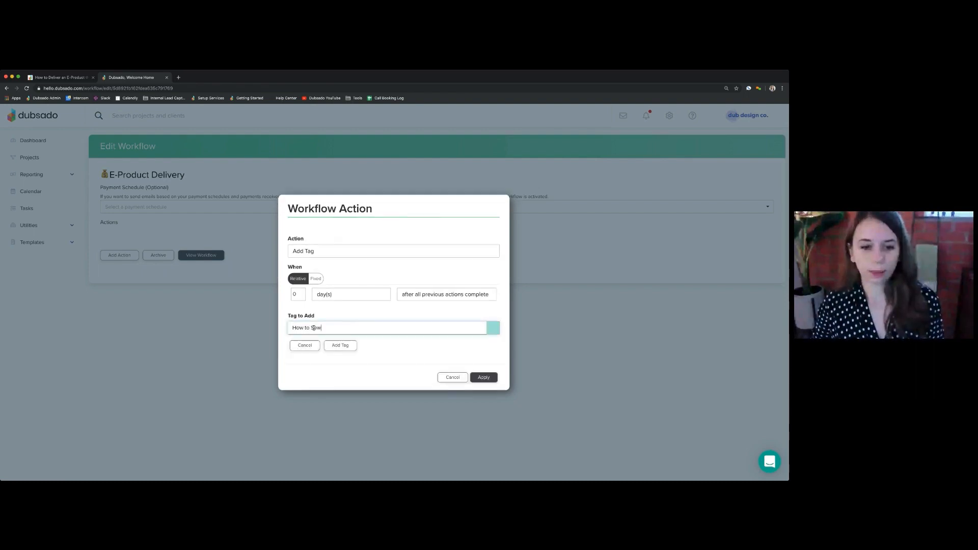
pyautogui.click(344, 351)
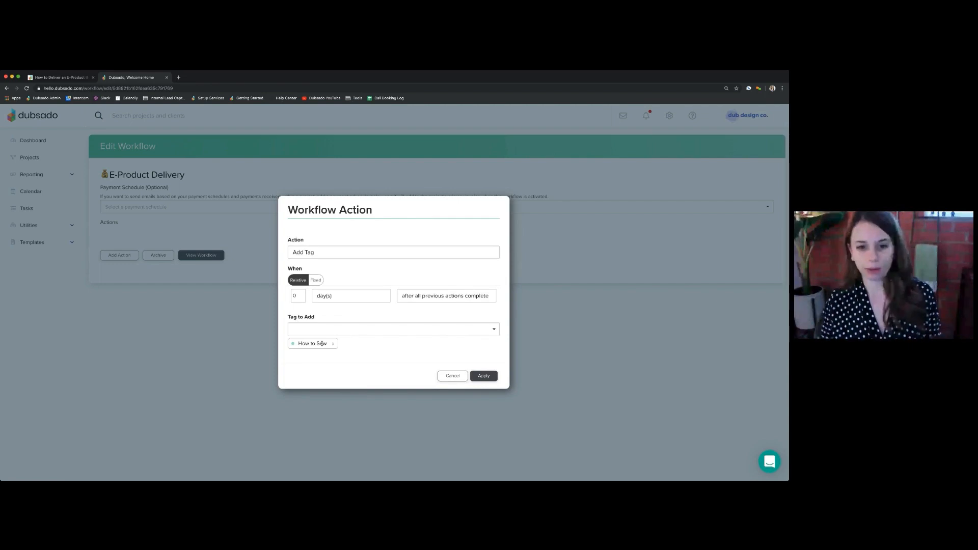
pyautogui.click(484, 376)
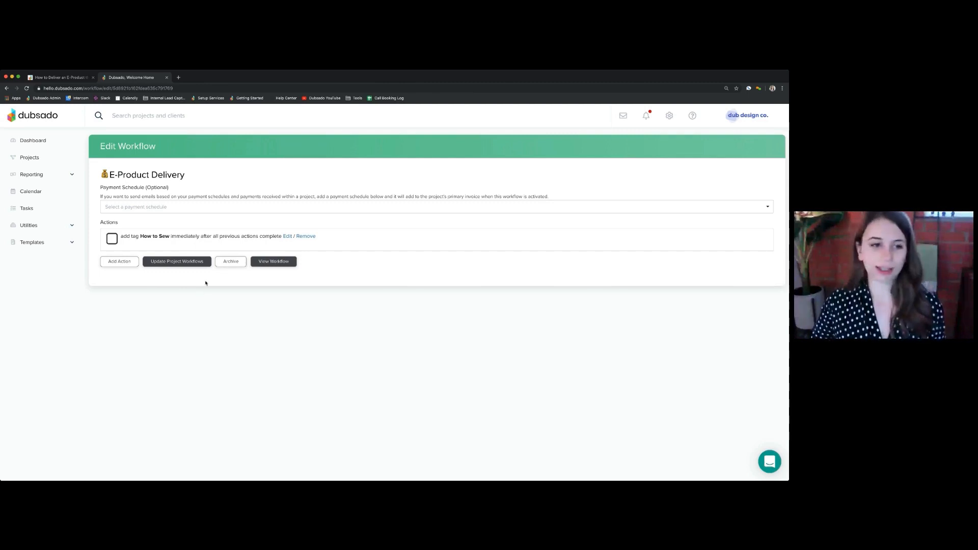
# Start a second workflow action and set its type to Send Form
pyautogui.click(119, 261)
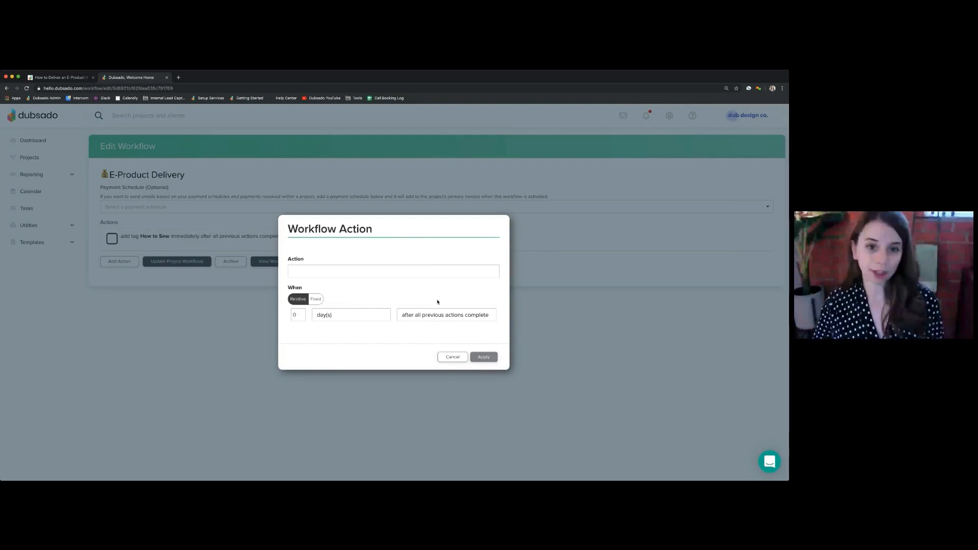
pyautogui.click(351, 273)
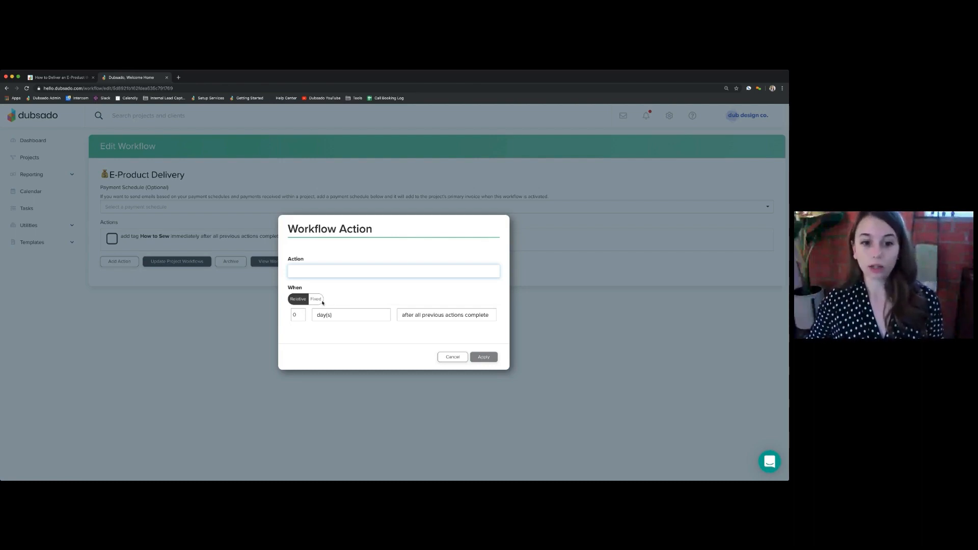
pyautogui.click(351, 314)
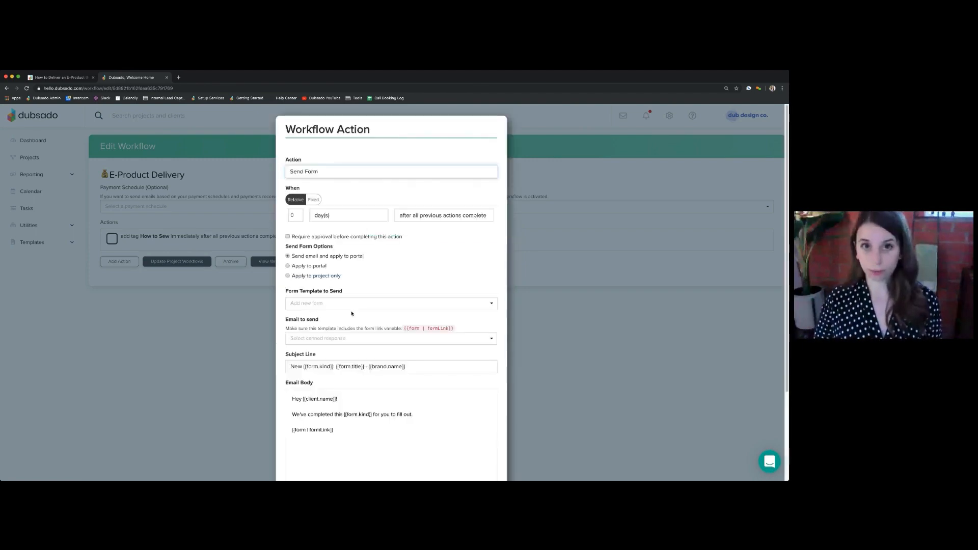
# Try the Send Email action type to compare its options with Send Form, and return the action to Send Form
pyautogui.click(322, 304)
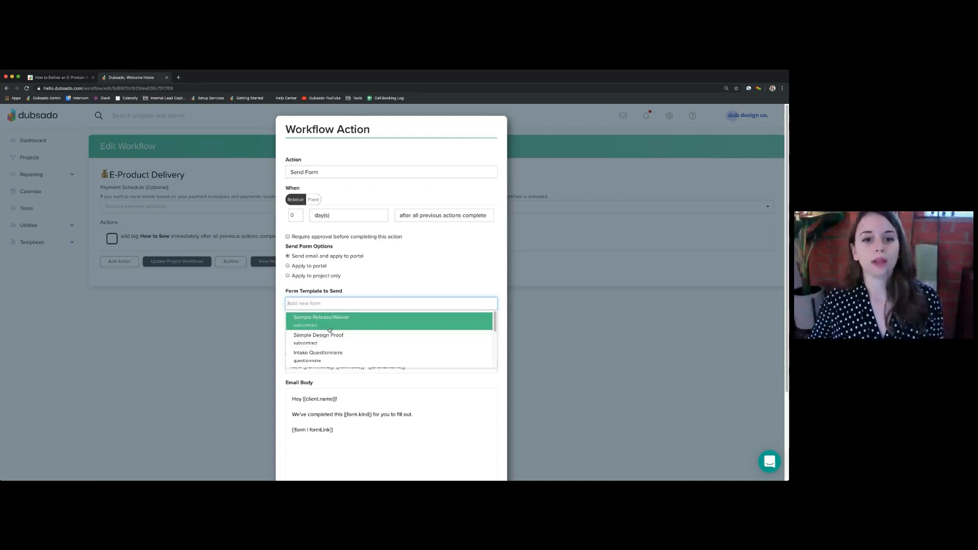
pyautogui.click(348, 242)
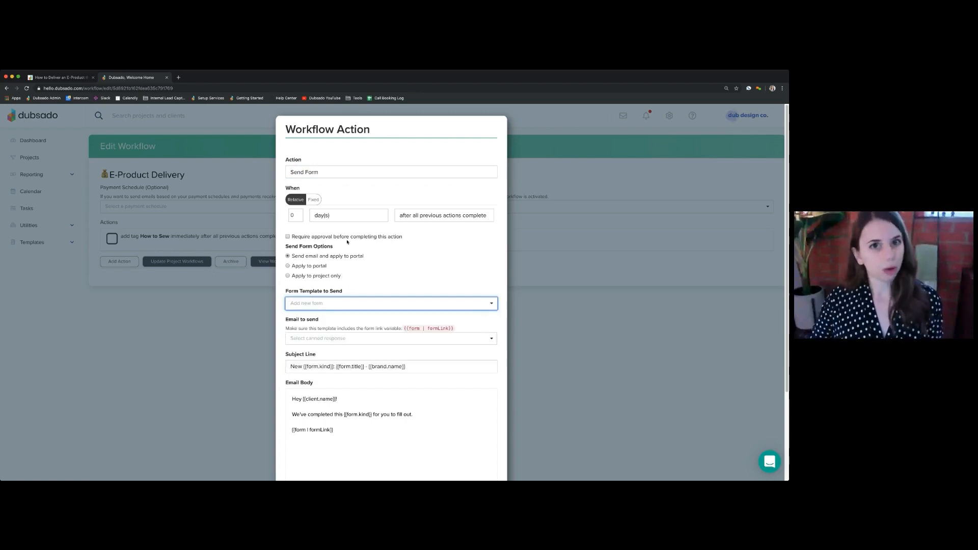
pyautogui.click(351, 173)
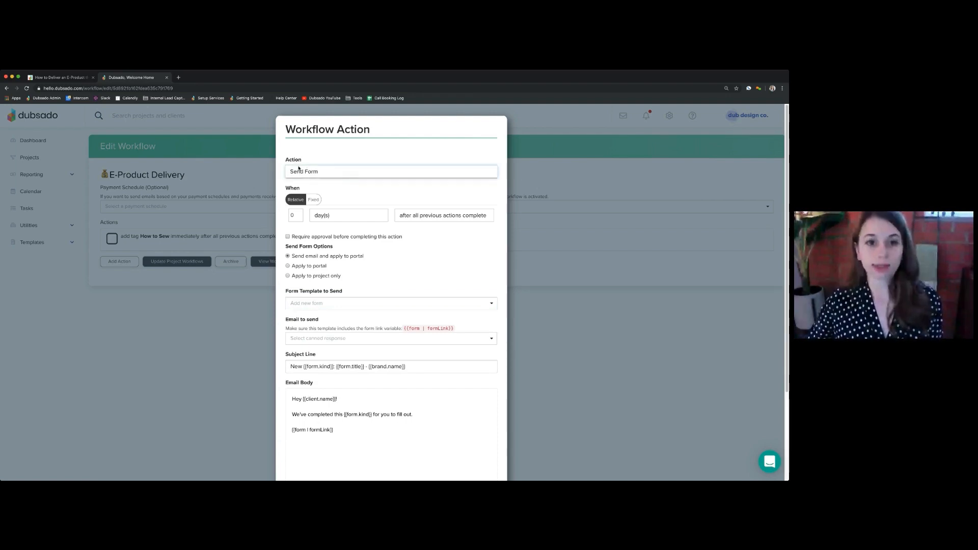
pyautogui.click(316, 167)
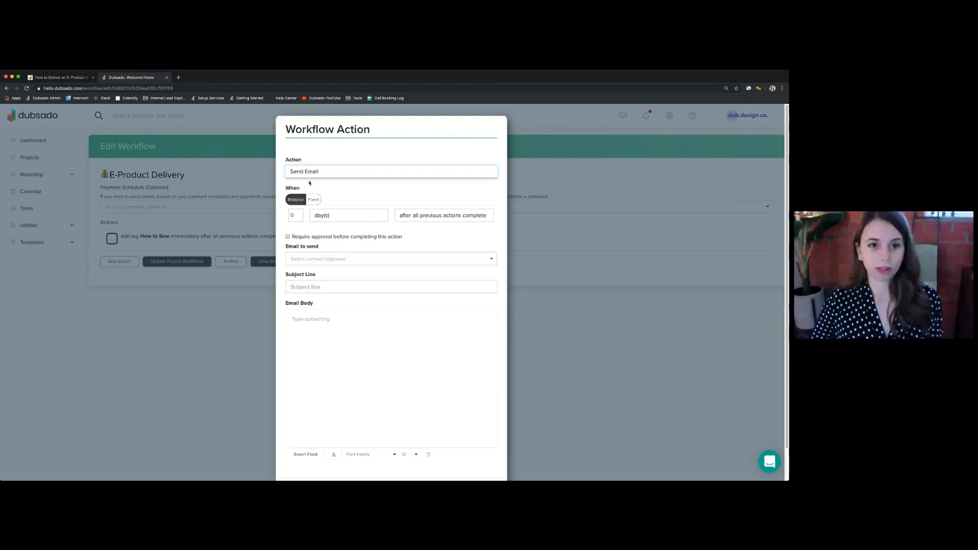
pyautogui.click(310, 183)
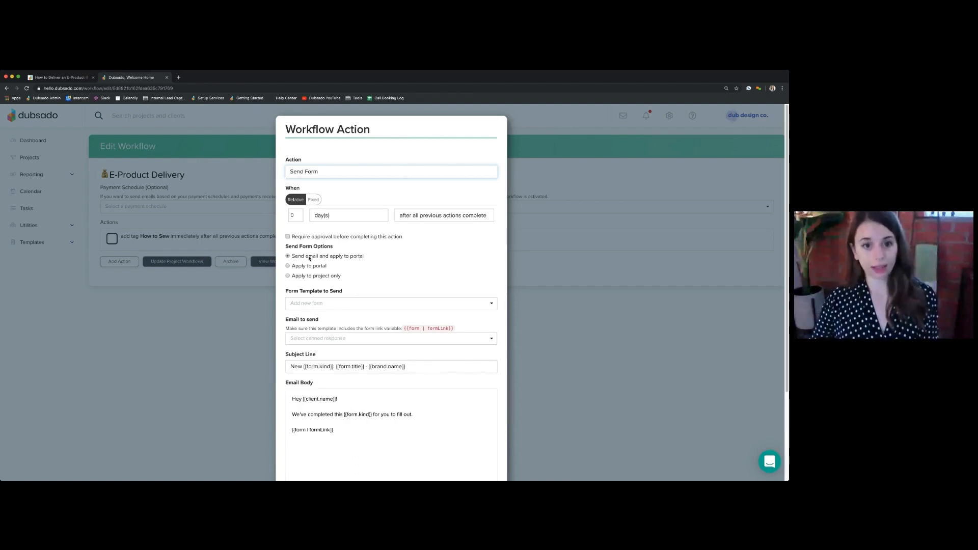
# Choose How to Sew.pdf as the form template to send and E-Product Delivery - Download Link as its canned email
pyautogui.click(357, 303)
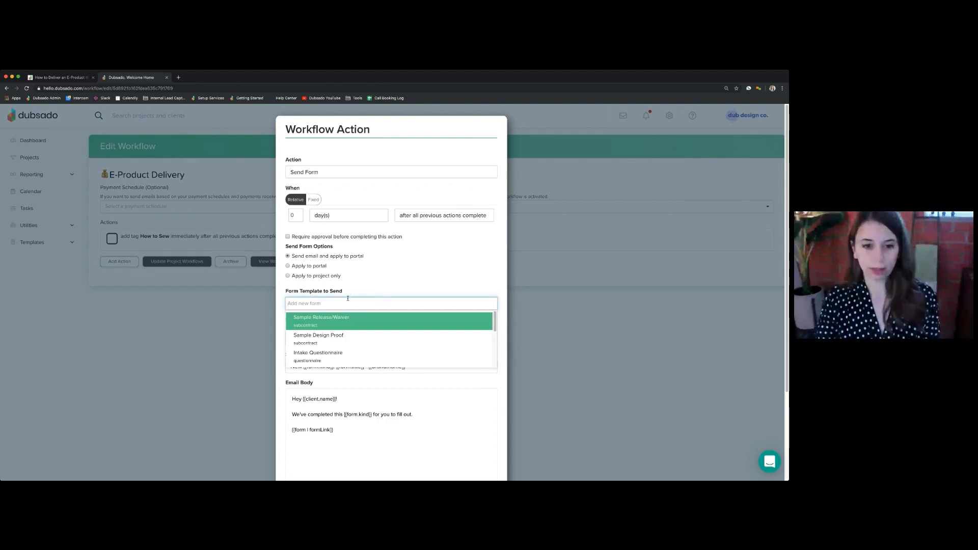
pyautogui.write('pdf')
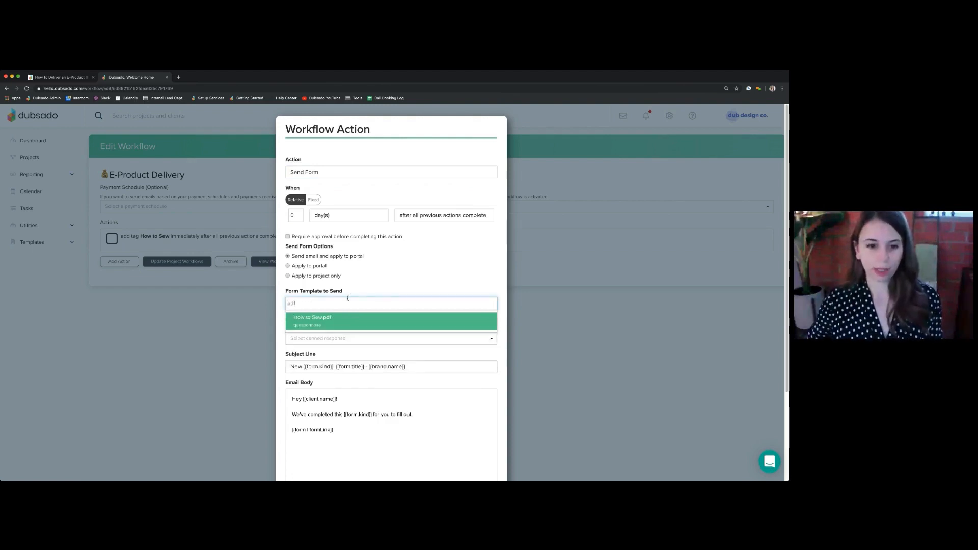
pyautogui.click(303, 323)
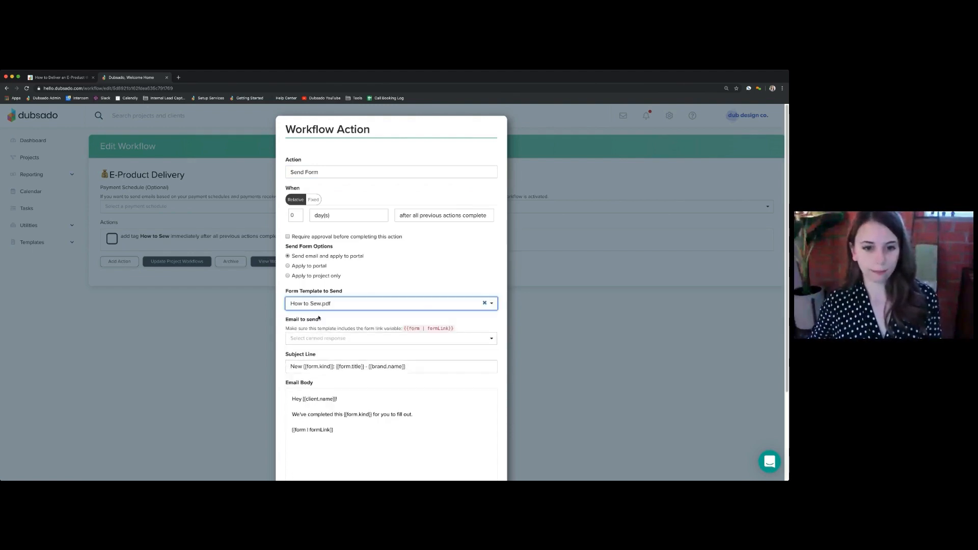
pyautogui.click(327, 339)
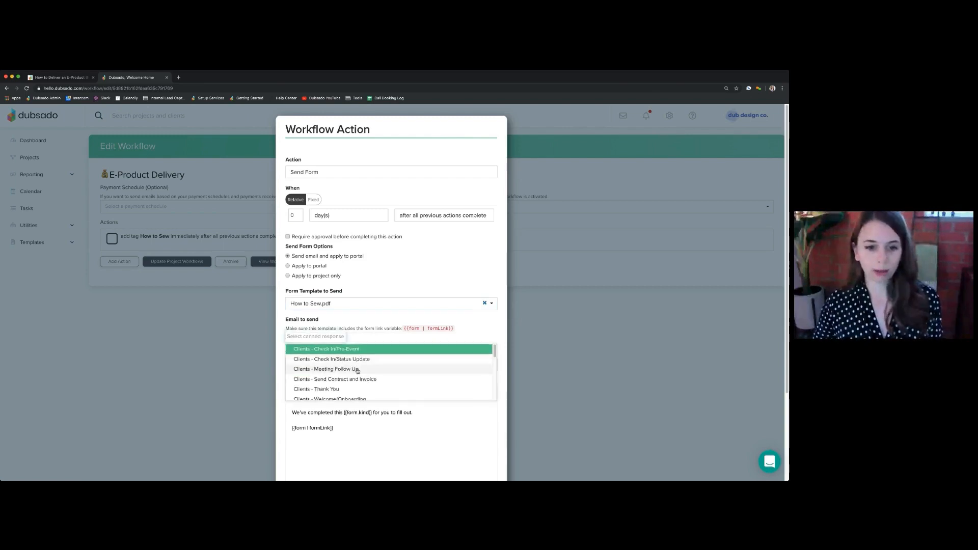
pyautogui.write('e-')
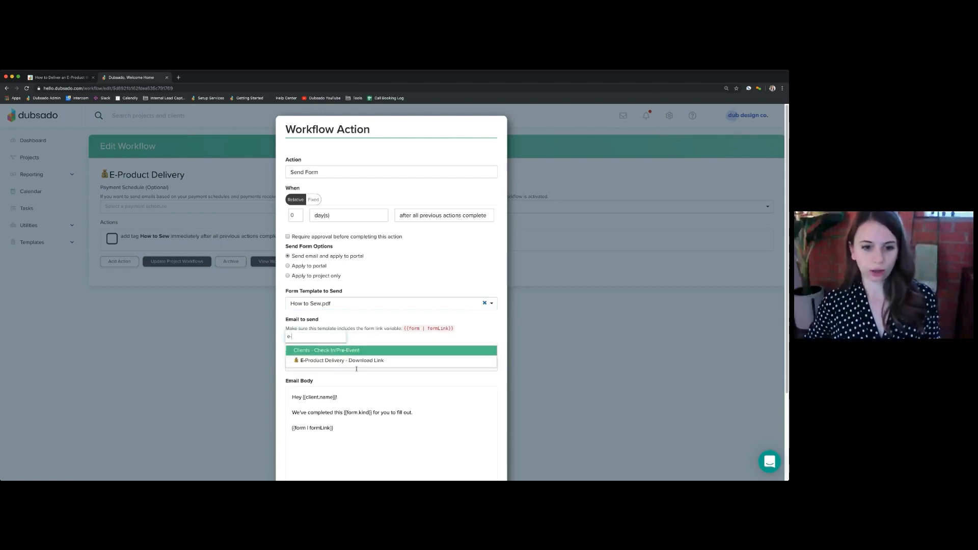
pyautogui.click(320, 363)
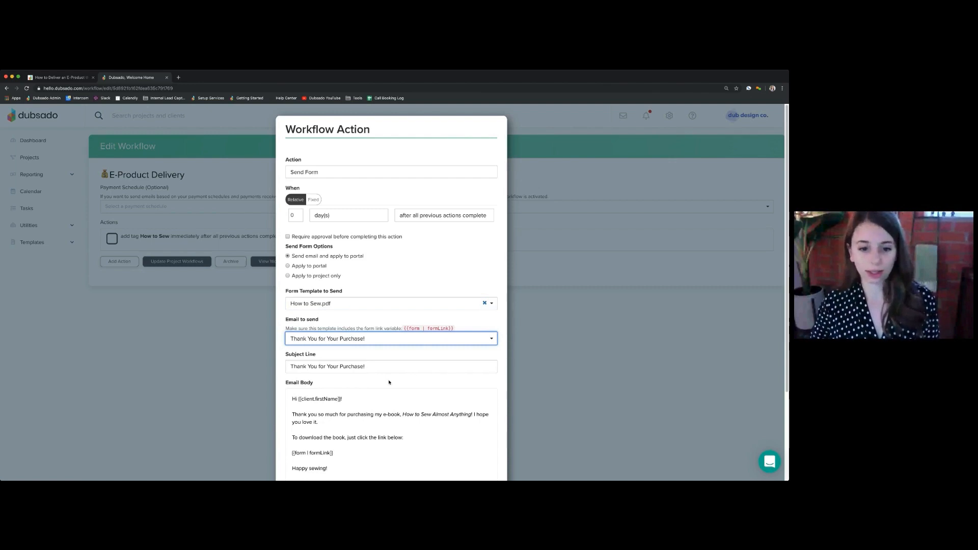
# Examine the email body with its form link smart field and the timing settings of the Send Form action
pyautogui.scroll(-2, 376, 381)
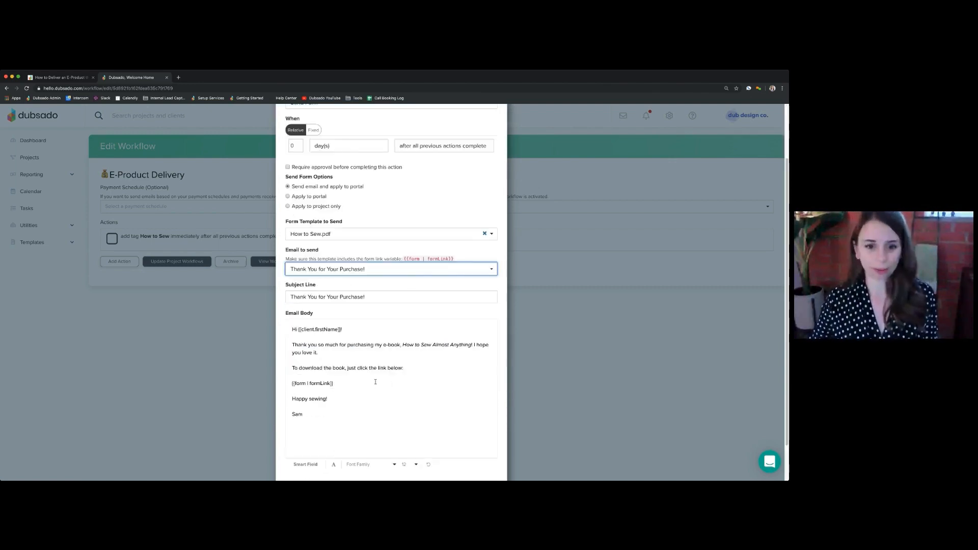
pyautogui.scroll(-2, 376, 382)
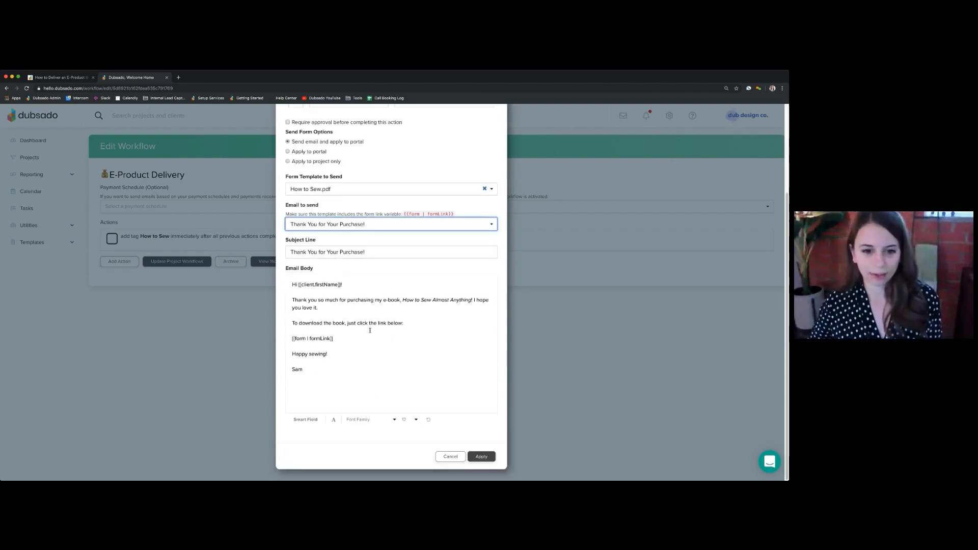
pyautogui.scroll(1, 353, 350)
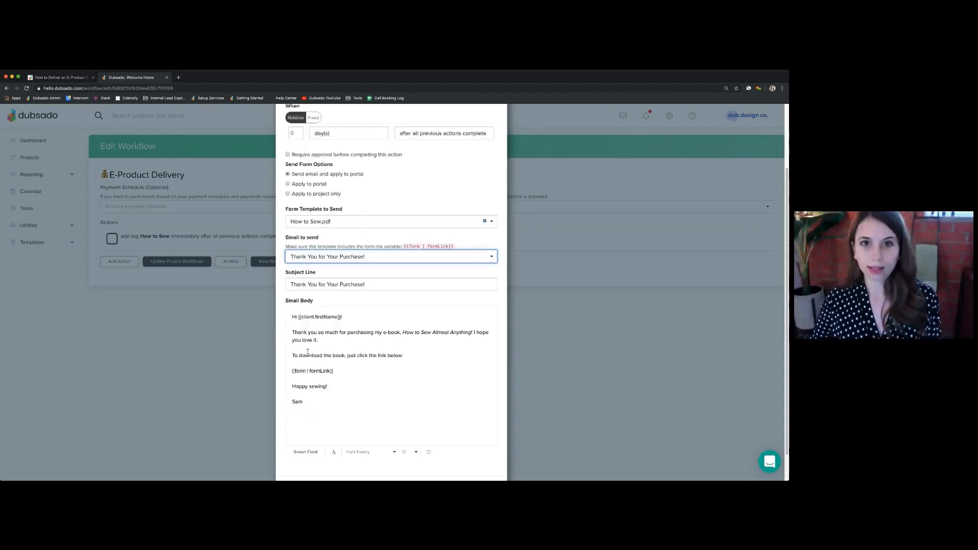
pyautogui.moveTo(344, 376); pyautogui.dragTo(288, 368)
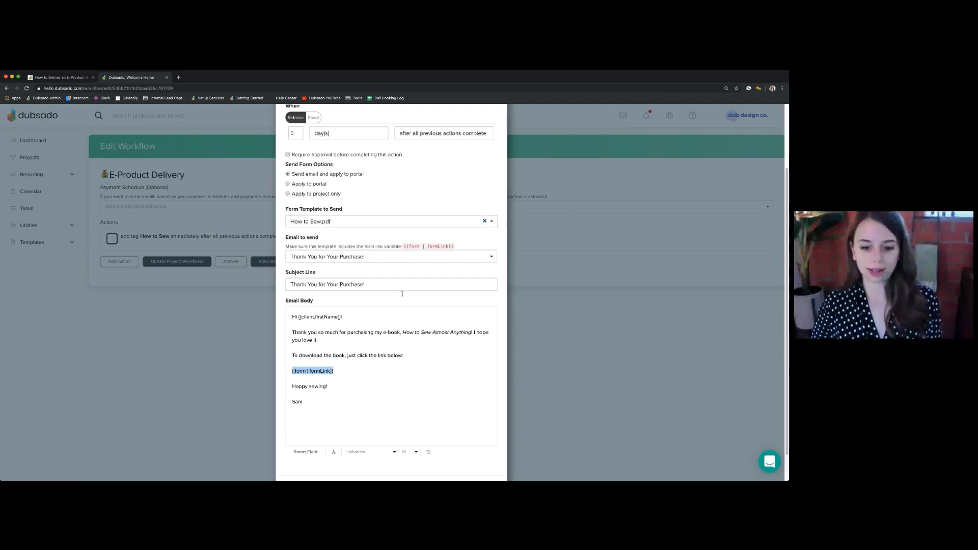
pyautogui.scroll(-2, 488, 434)
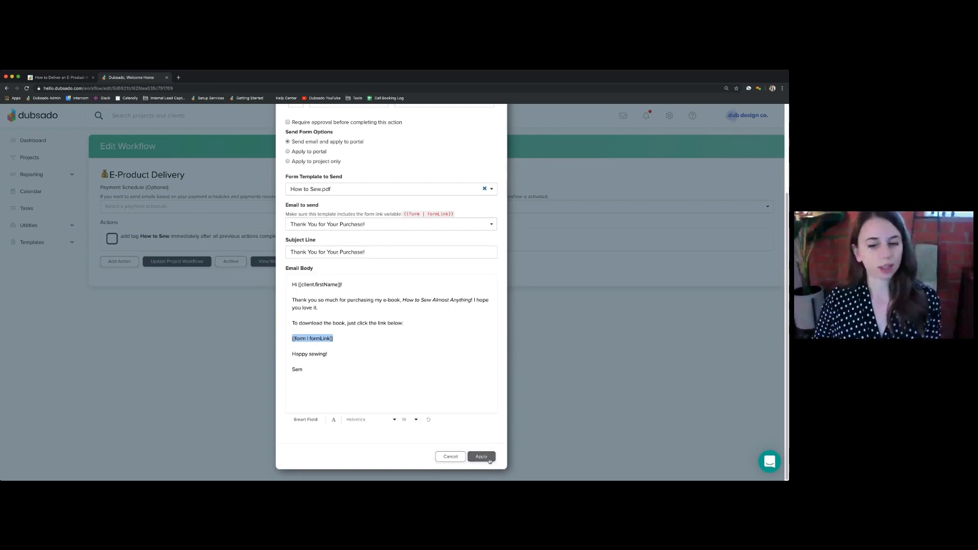
pyautogui.scroll(5, 475, 446)
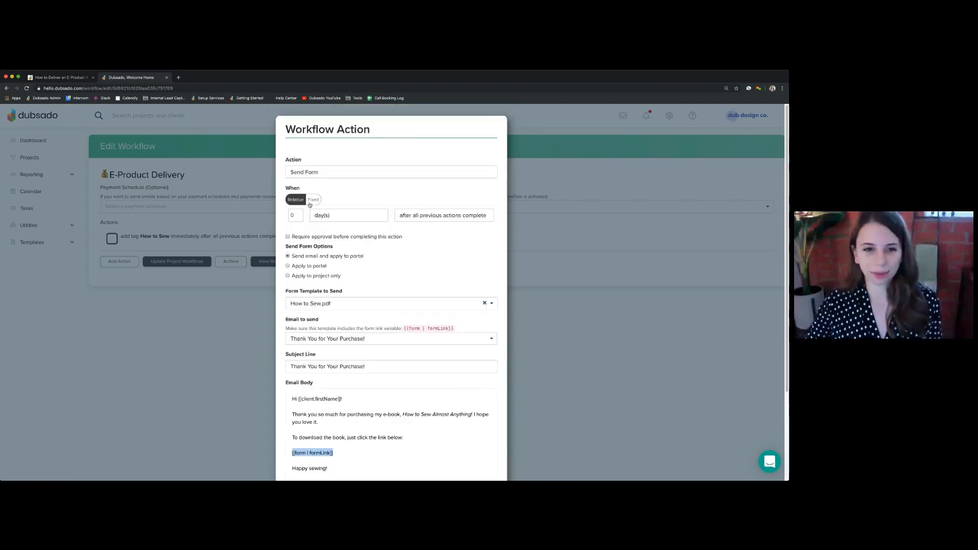
pyautogui.moveTo(285, 186); pyautogui.dragTo(466, 216)
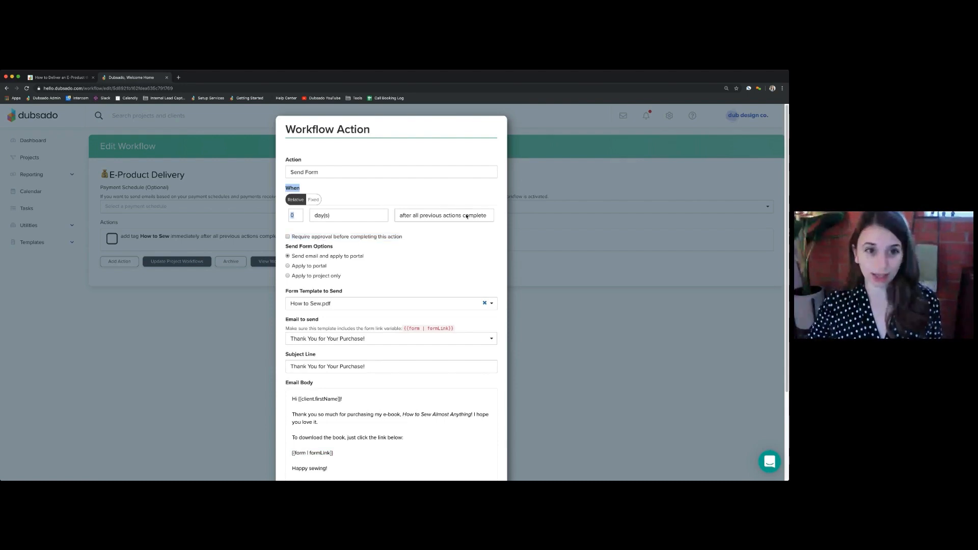
pyautogui.click(385, 195)
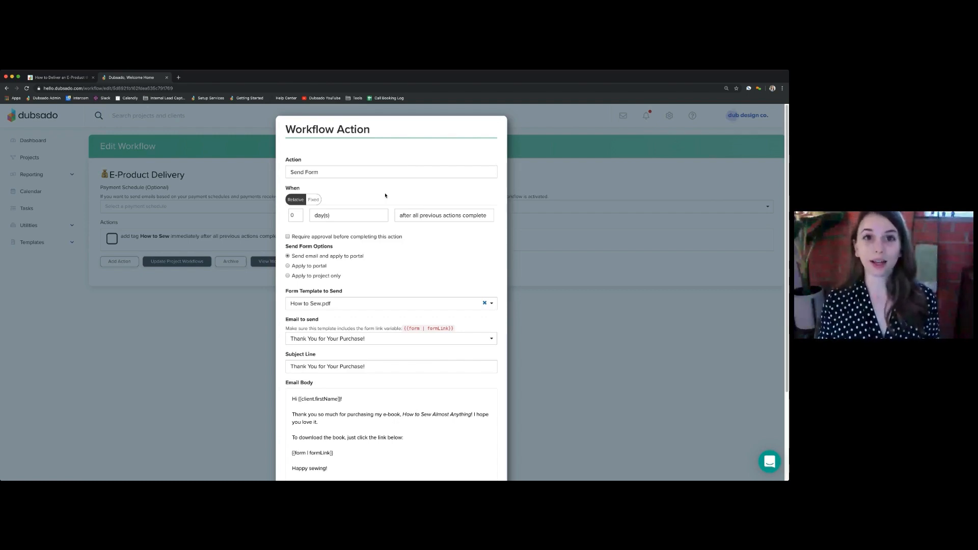
# Set the Send Form action to trigger 0 days after invoice paid in full and apply it to the workflow
pyautogui.click(428, 218)
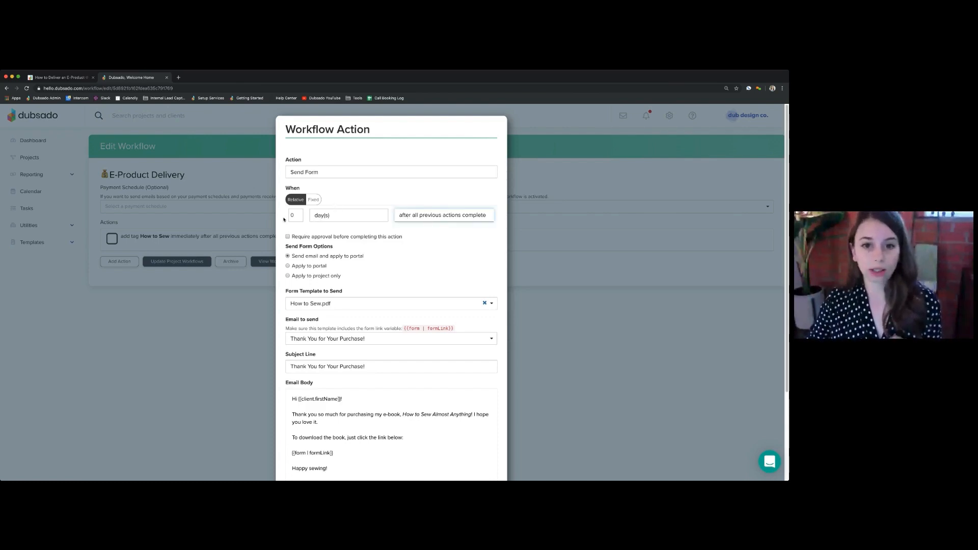
pyautogui.click(430, 203)
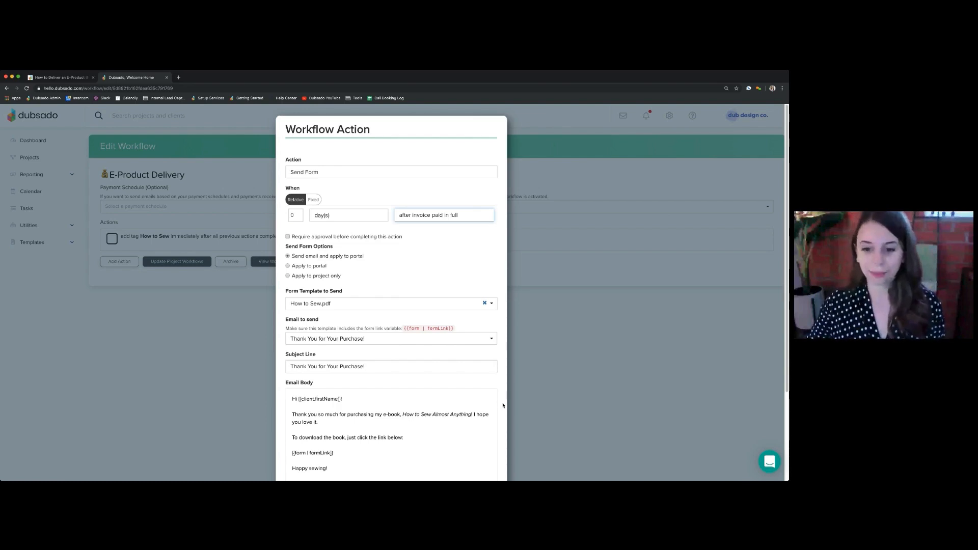
pyautogui.scroll(-2, 503, 407)
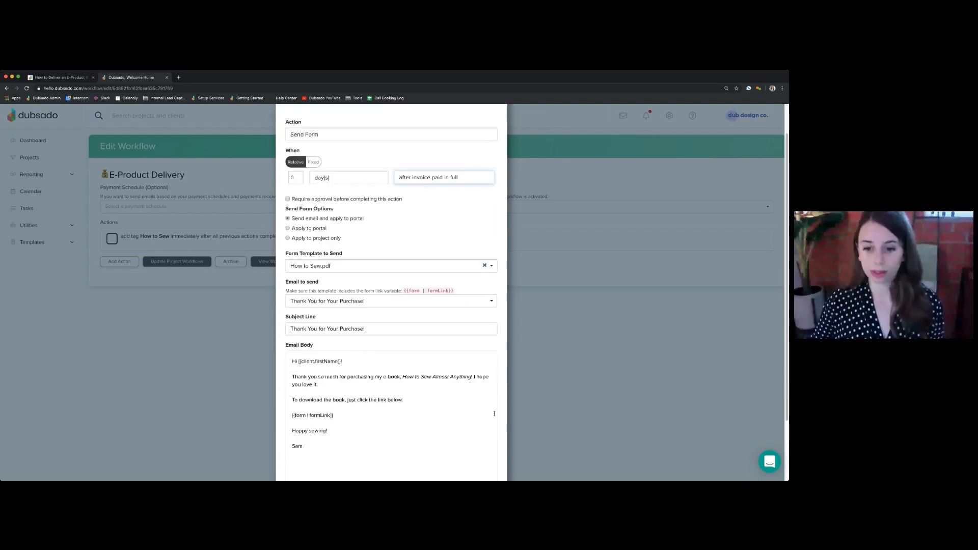
pyautogui.scroll(-3, 495, 414)
pyautogui.click(474, 459)
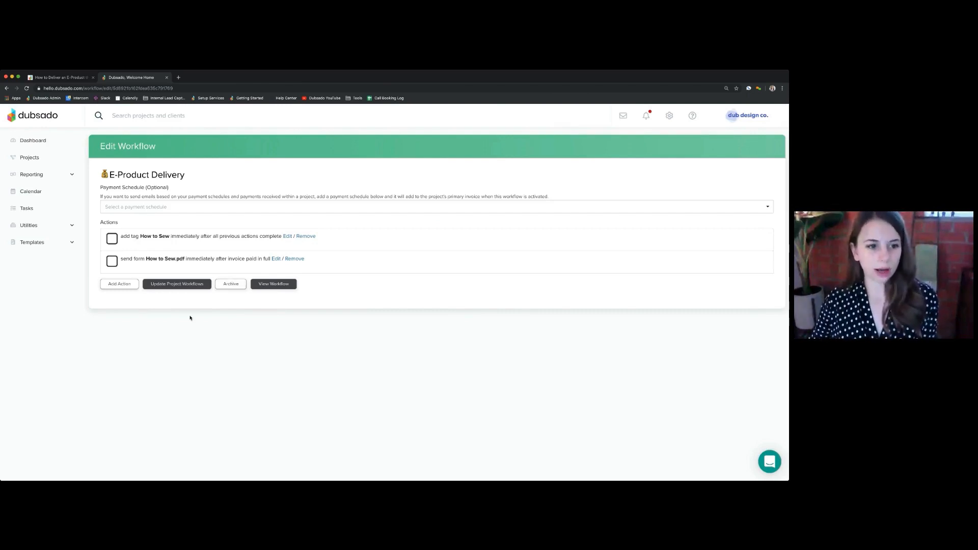
# Add a new action of type Archive Project to the E-Product Delivery workflow
pyautogui.click(120, 284)
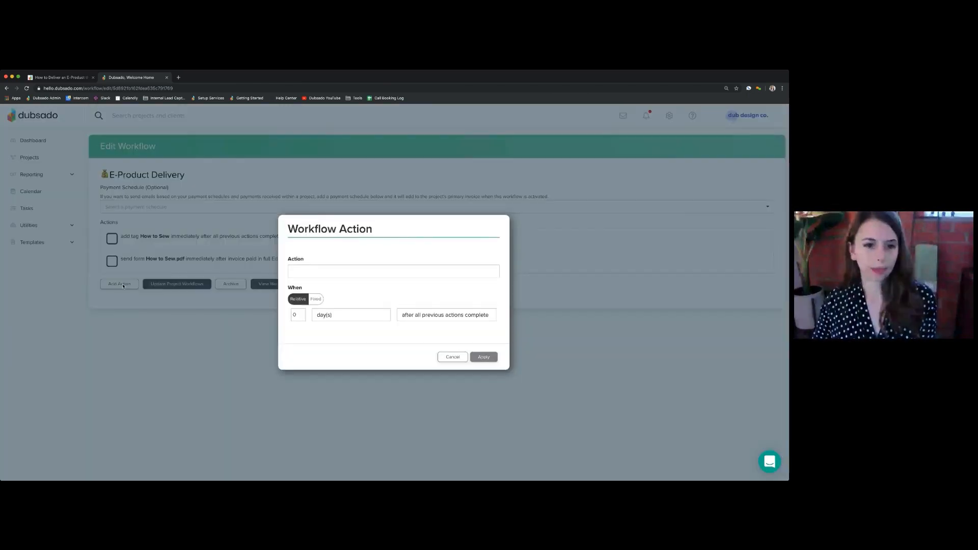
pyautogui.click(356, 273)
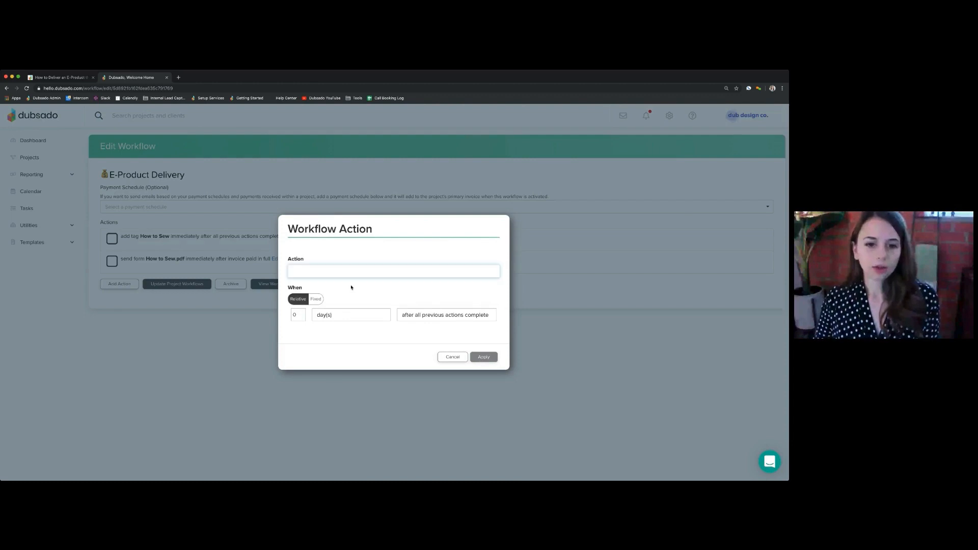
pyautogui.click(319, 384)
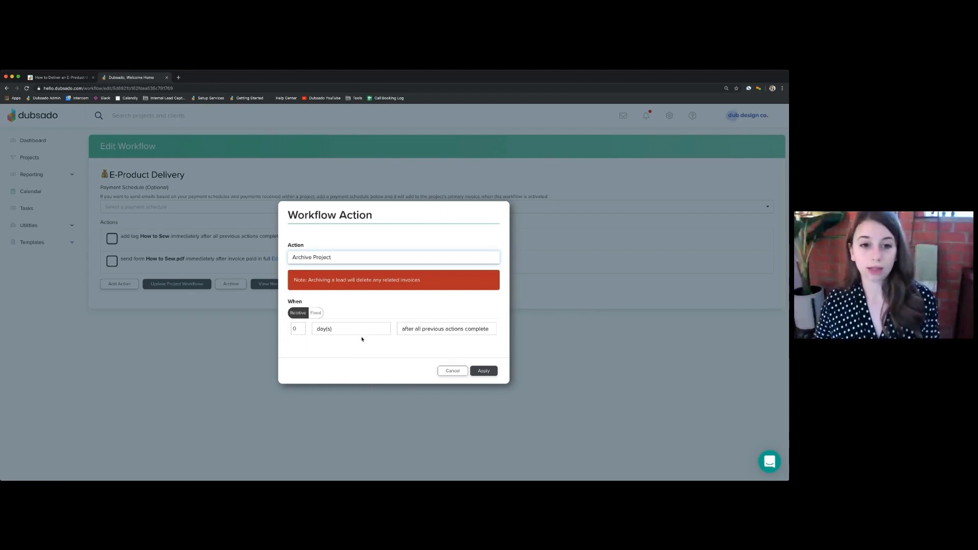
# Set the Archive Project action to trigger 0.25 hours after all previous actions complete and apply it to the workflow
pyautogui.click(296, 329)
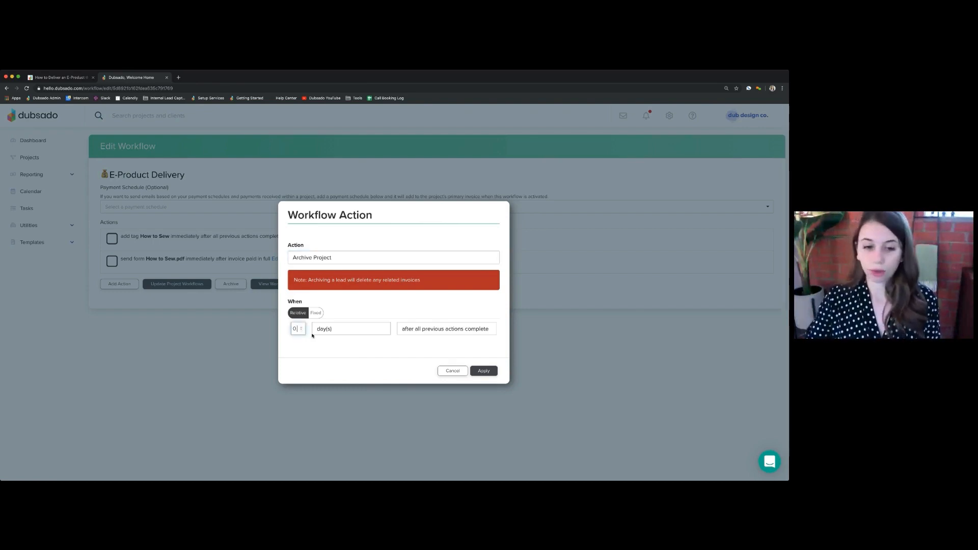
pyautogui.press('BackSpace')
pyautogui.write('25')
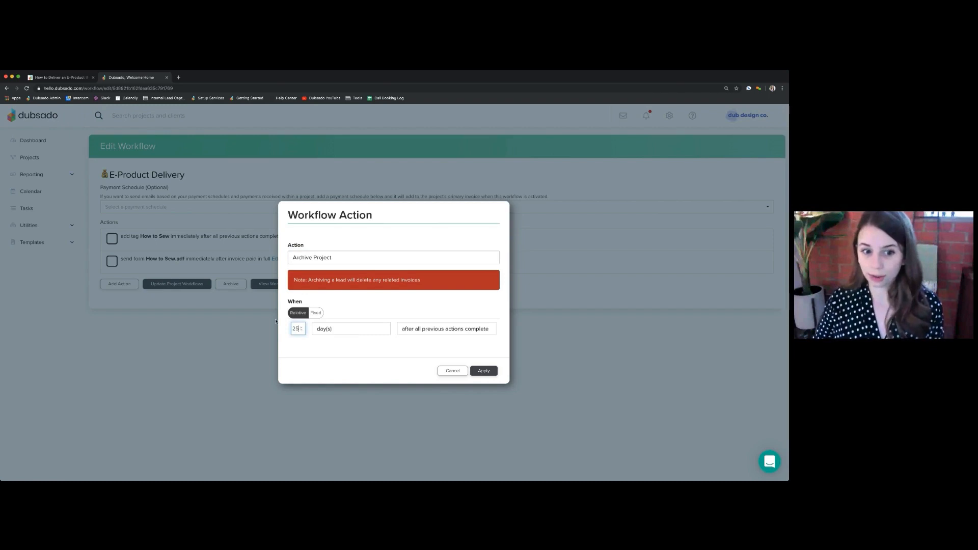
pyautogui.moveTo(298, 330); pyautogui.dragTo(290, 330)
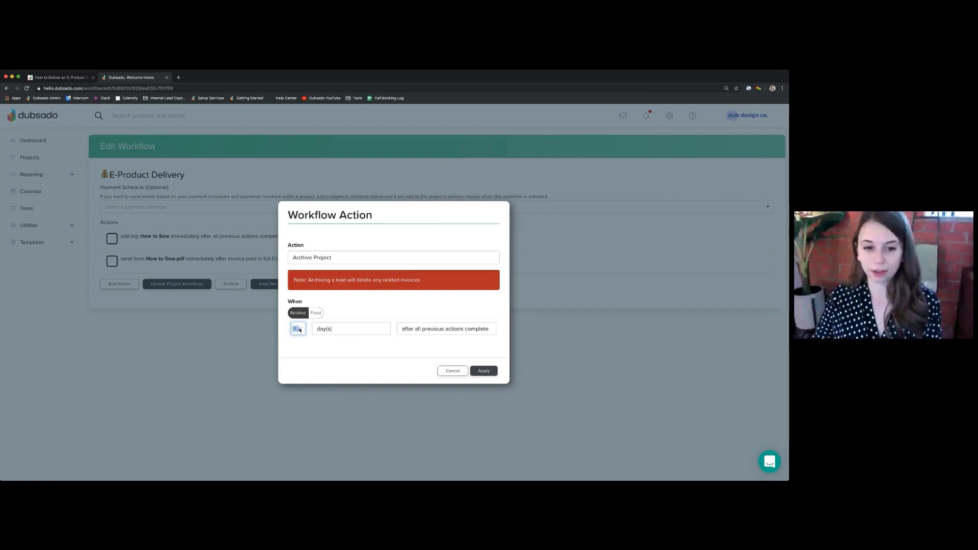
pyautogui.click(339, 329)
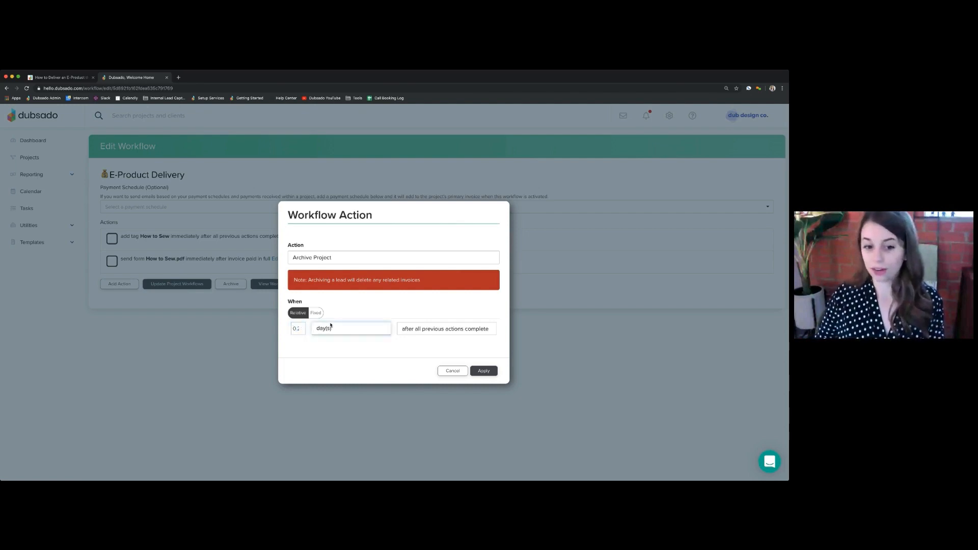
pyautogui.click(329, 323)
pyautogui.moveTo(300, 329); pyautogui.dragTo(280, 329)
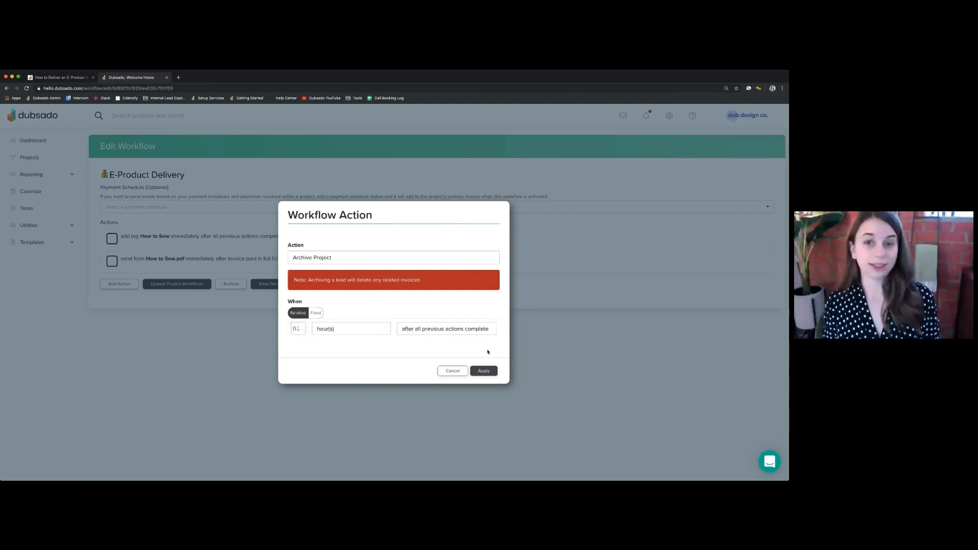
pyautogui.click(483, 370)
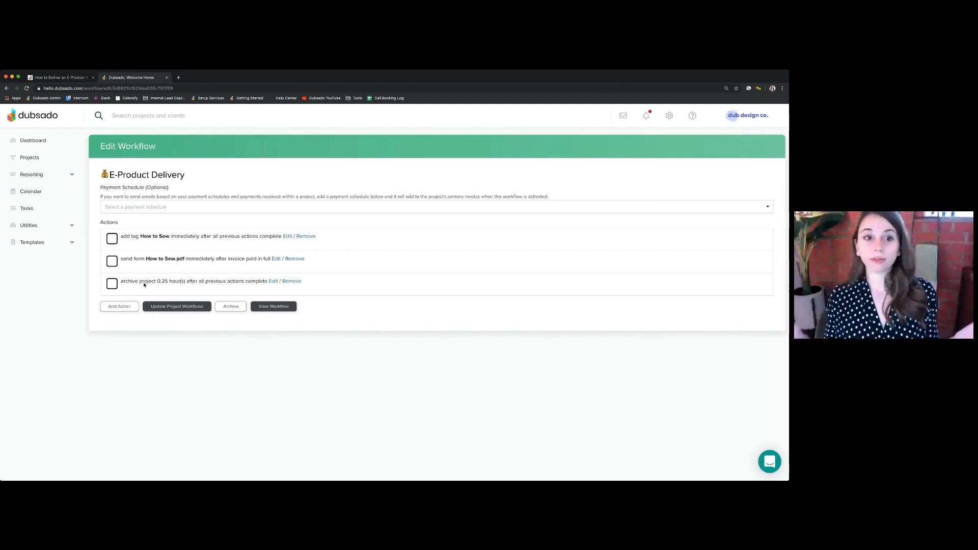
# Open the projects overview and examine where archived projects are kept
pyautogui.click(36, 157)
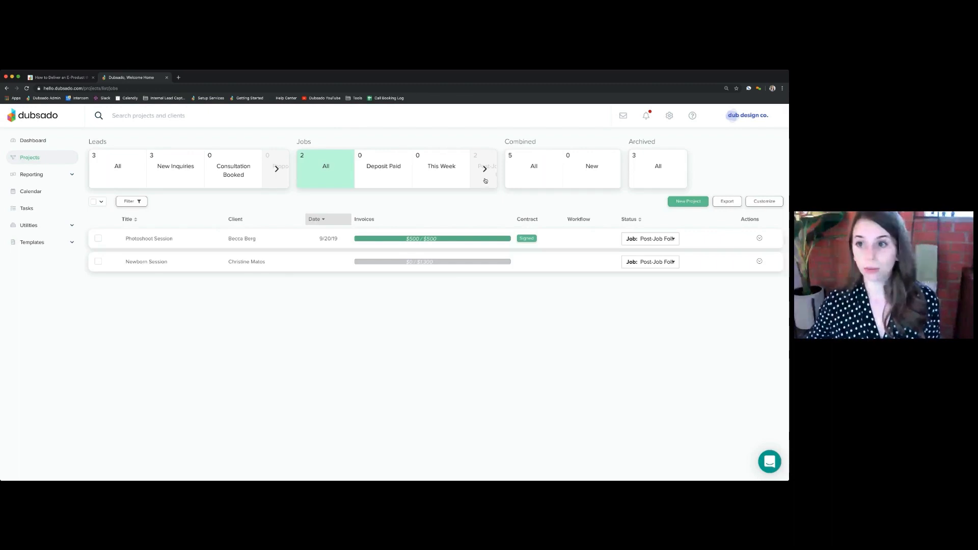
pyautogui.doubleClick(630, 142)
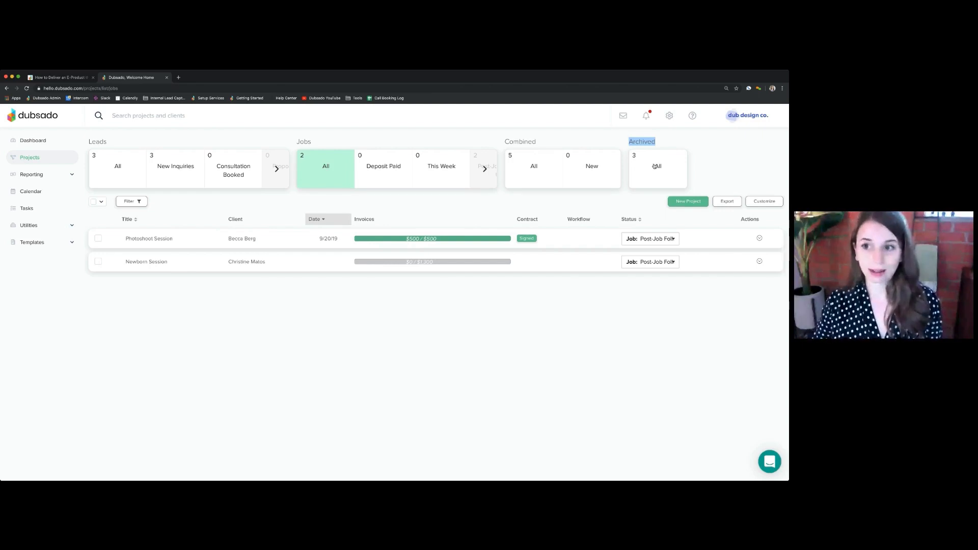
pyautogui.click(233, 297)
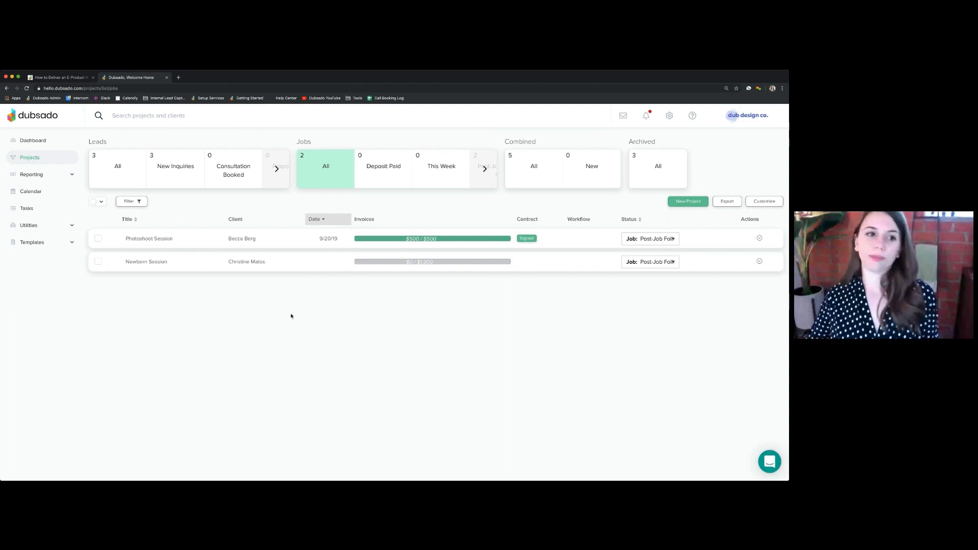
# Open the settings of the E-Product Delivery proposal form and enable Show Invoice in its proposal options
pyautogui.click(57, 244)
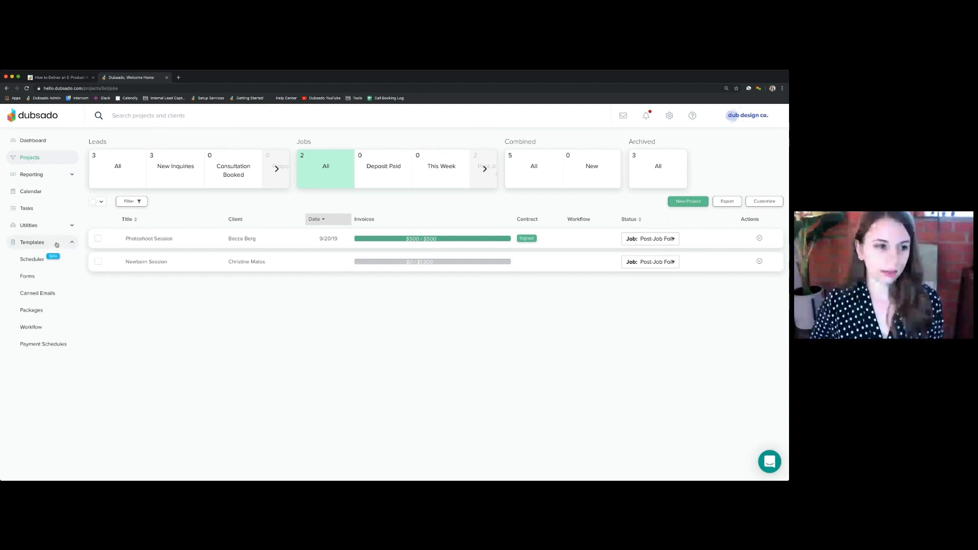
pyautogui.click(36, 278)
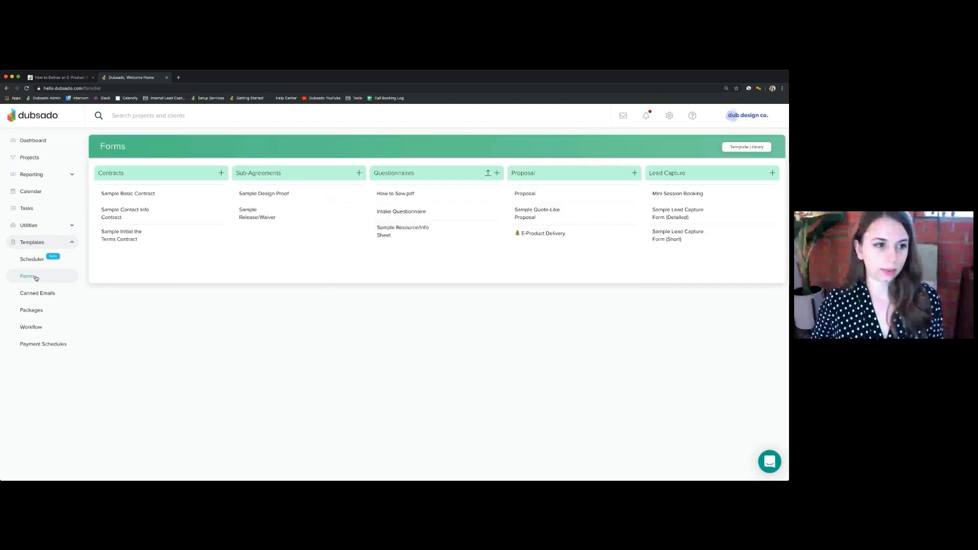
pyautogui.moveTo(582, 190)
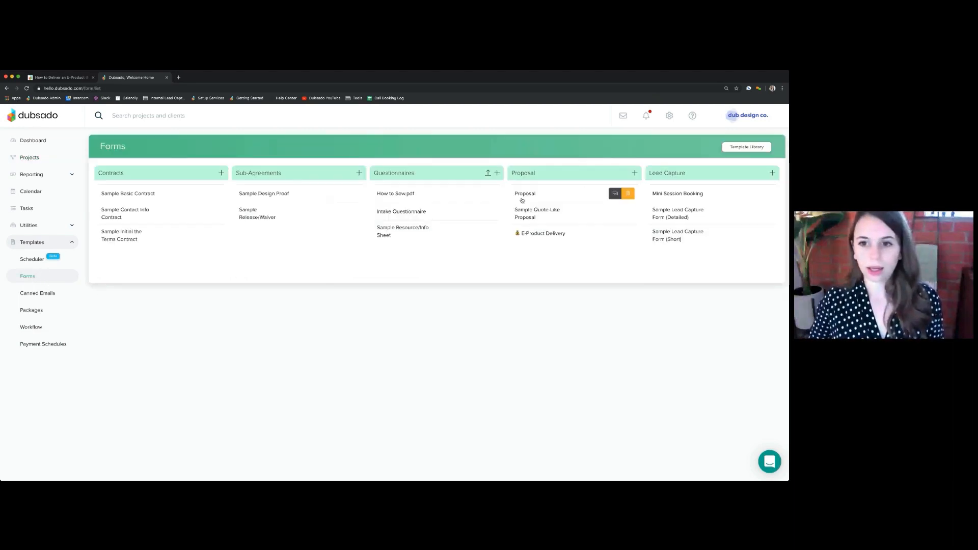
pyautogui.click(539, 234)
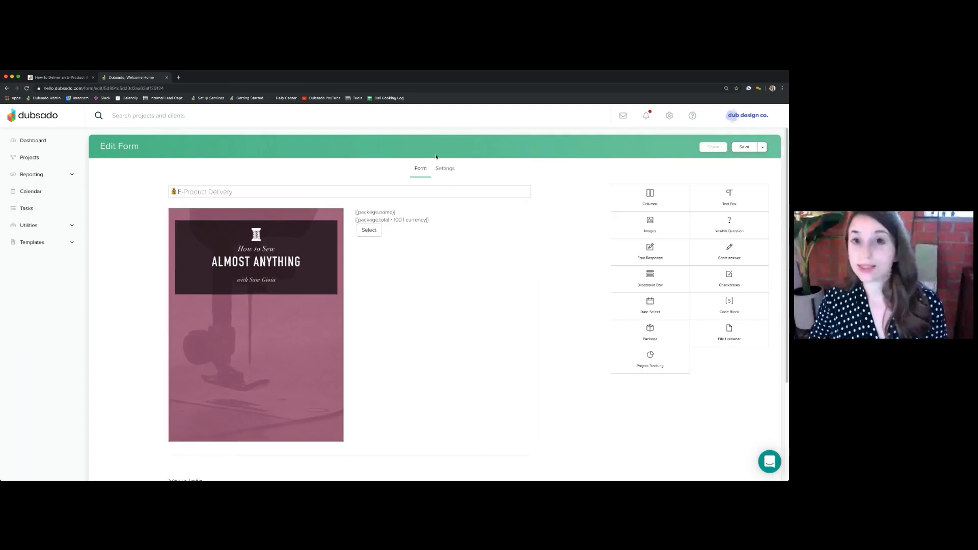
pyautogui.click(444, 172)
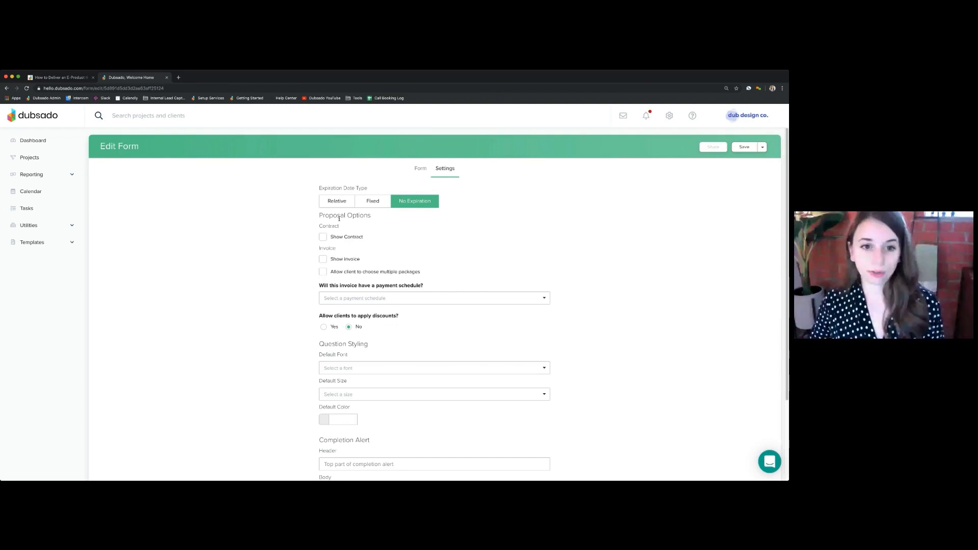
pyautogui.moveTo(320, 216); pyautogui.dragTo(383, 218)
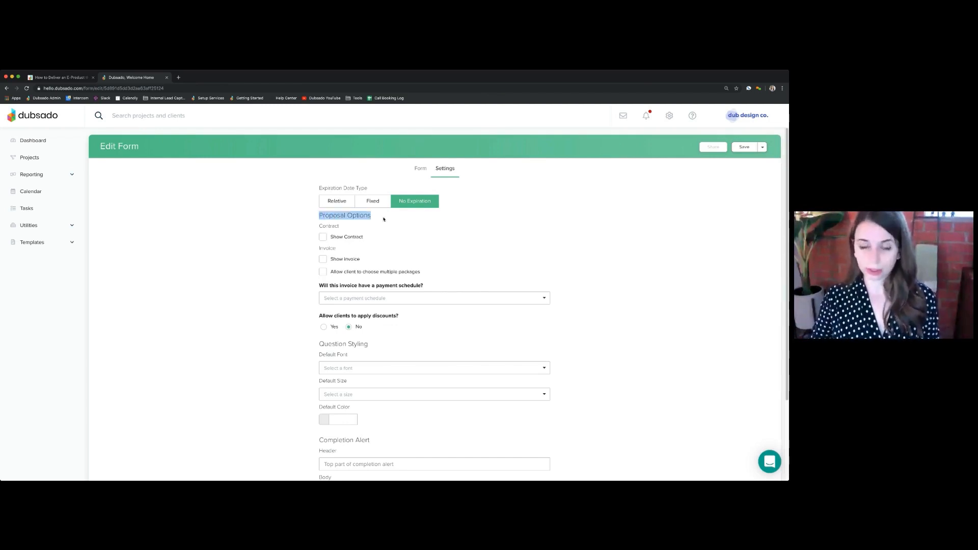
pyautogui.click(322, 259)
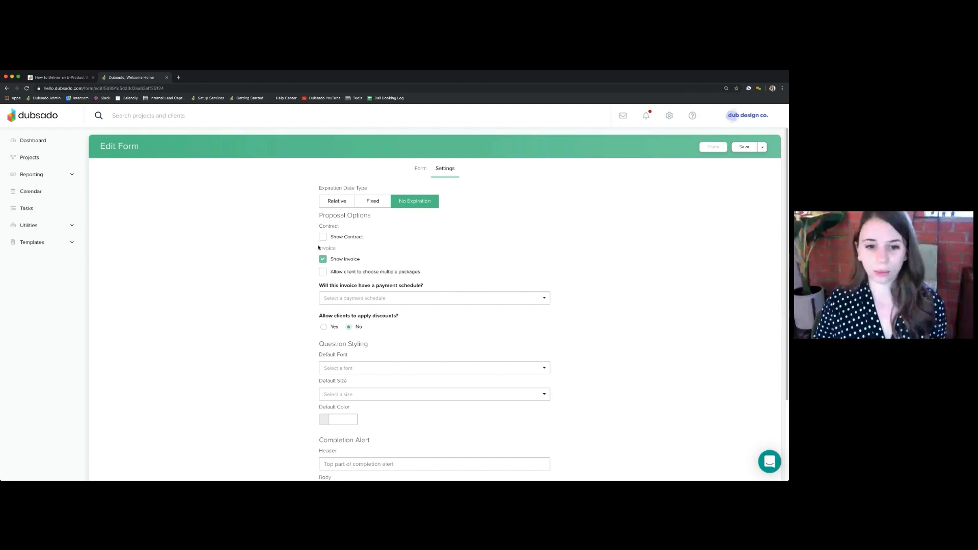
# Set the proposal to create a new project when it is completed
pyautogui.scroll(-3, 303, 293)
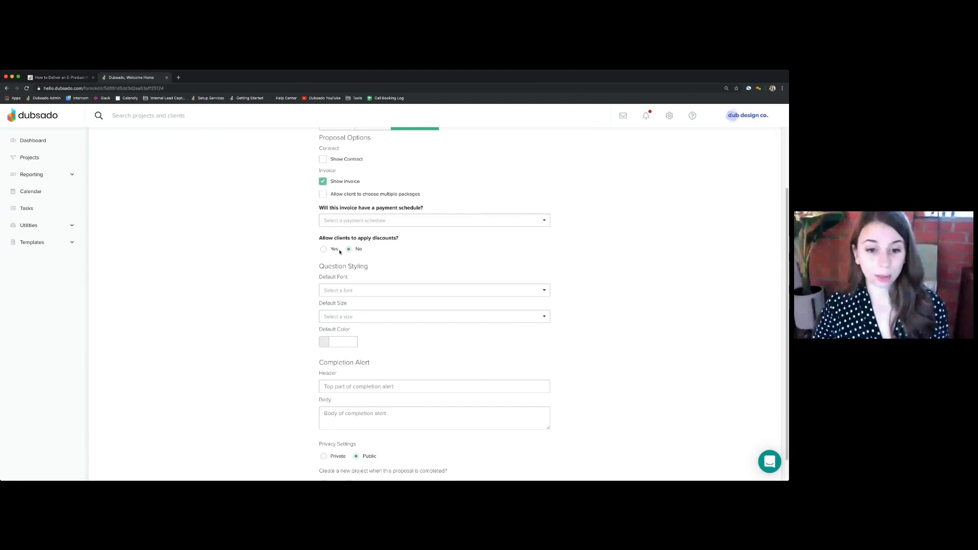
pyautogui.scroll(-1, 300, 301)
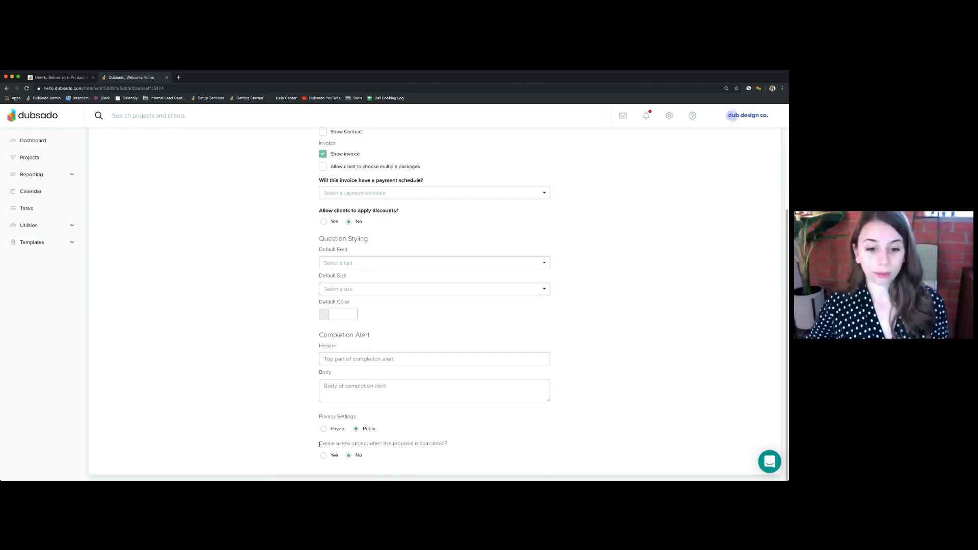
pyautogui.moveTo(319, 444); pyautogui.dragTo(451, 448)
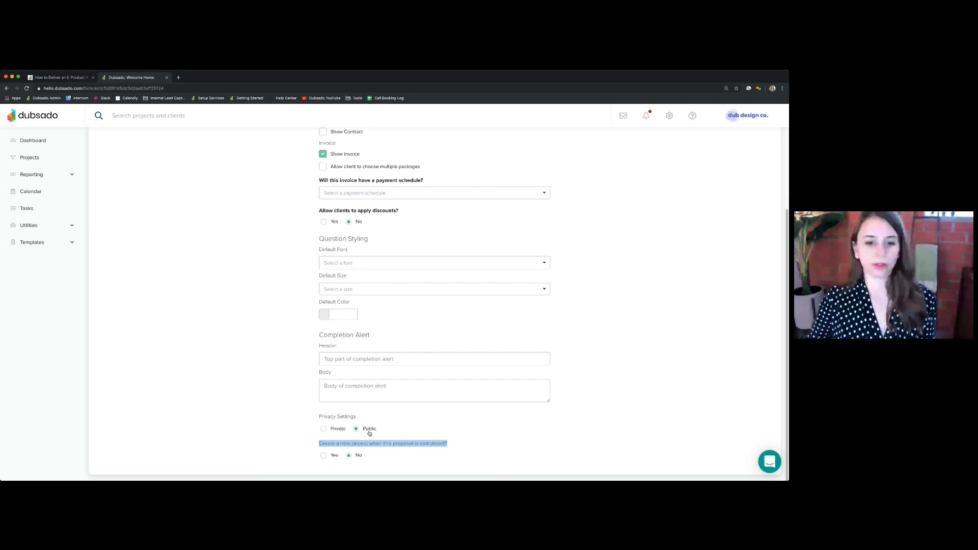
pyautogui.moveTo(320, 444); pyautogui.dragTo(451, 444)
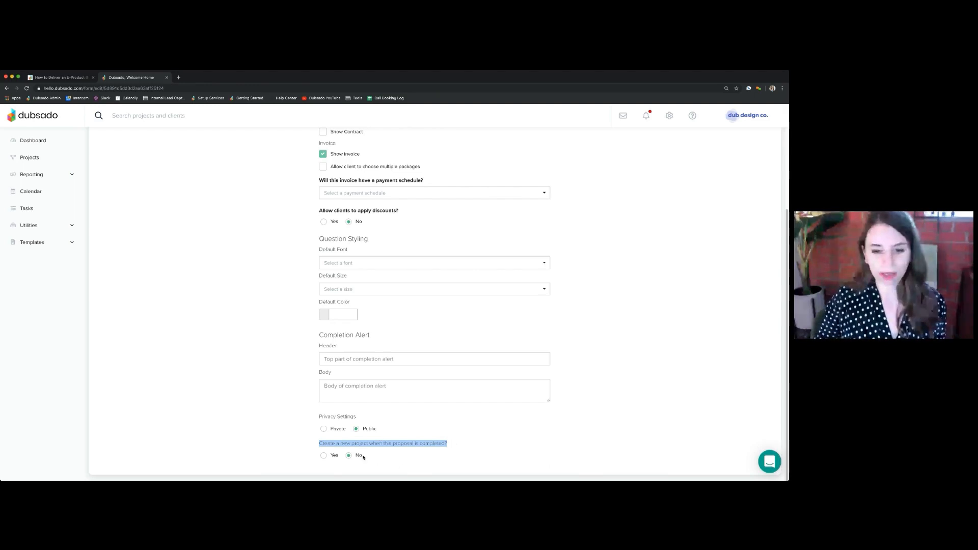
pyautogui.click(324, 455)
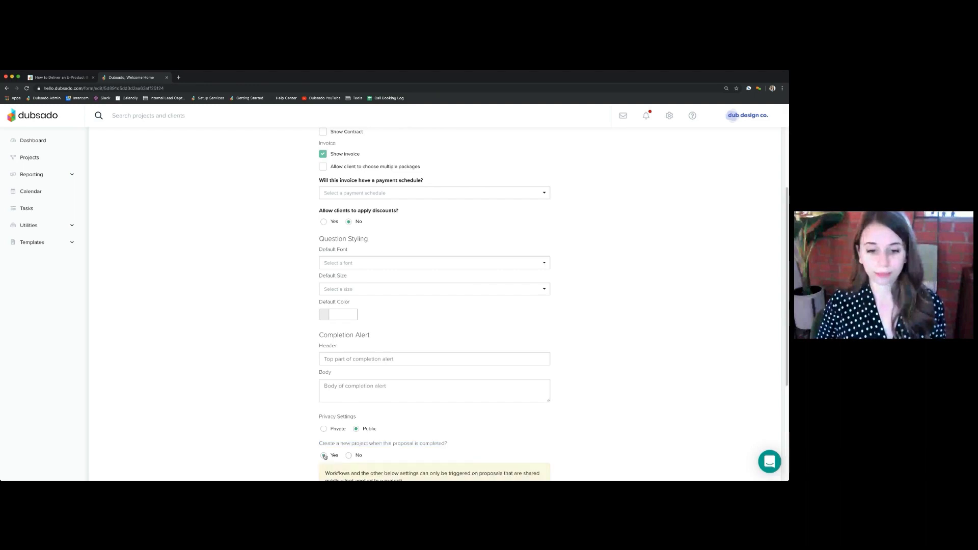
# Choose E-Product Delivery as the proposal's default workflow
pyautogui.scroll(-4, 288, 437)
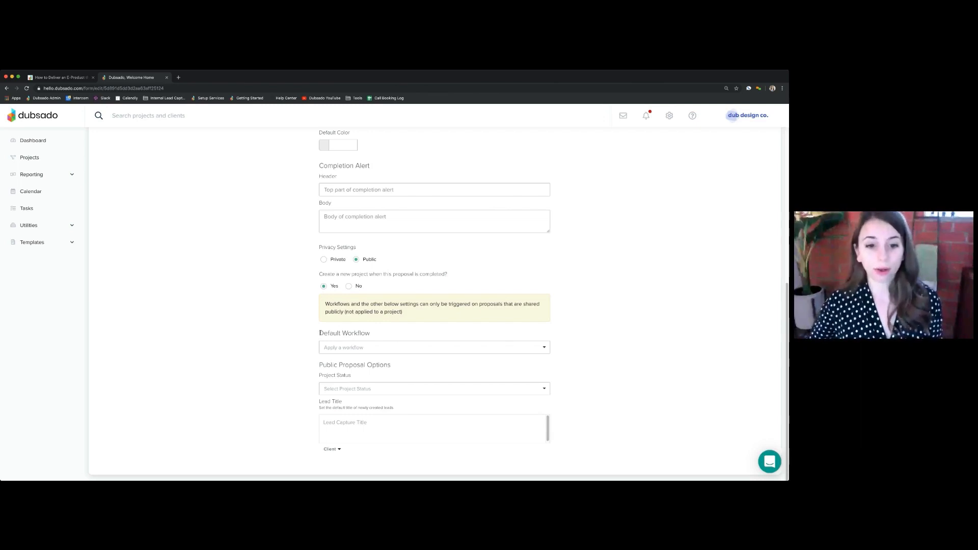
pyautogui.moveTo(320, 333); pyautogui.dragTo(379, 333)
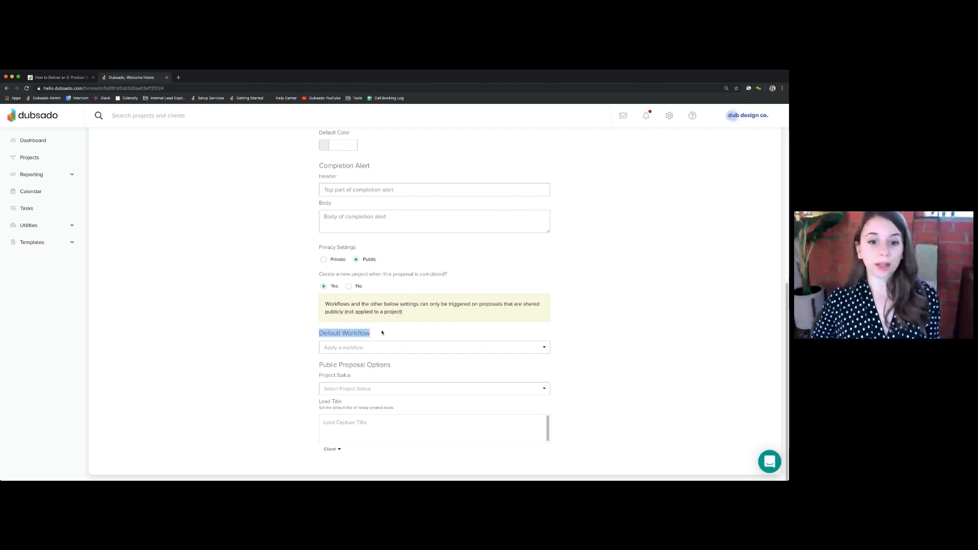
pyautogui.click(376, 350)
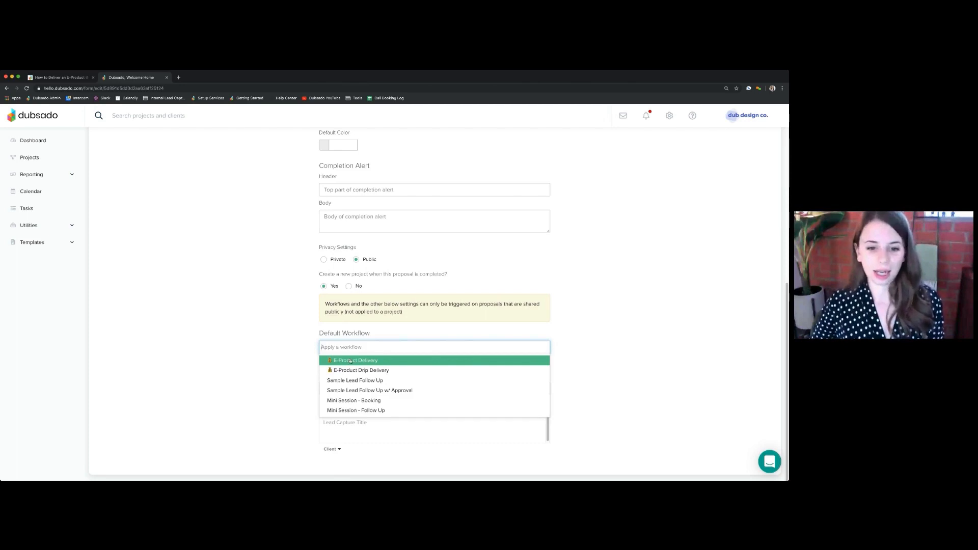
pyautogui.click(336, 361)
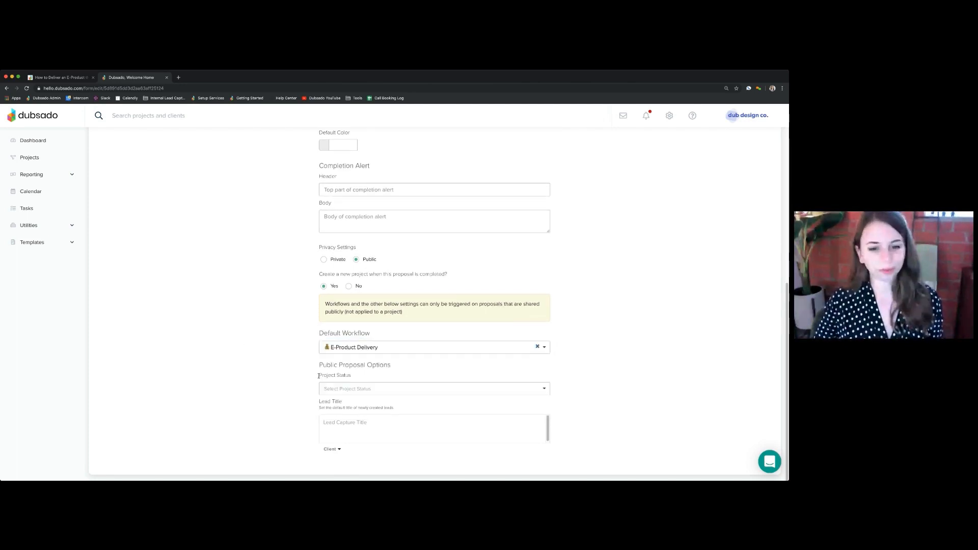
# Set the project status in the public proposal options to the job status Deposit Paid
pyautogui.moveTo(319, 376); pyautogui.dragTo(376, 376)
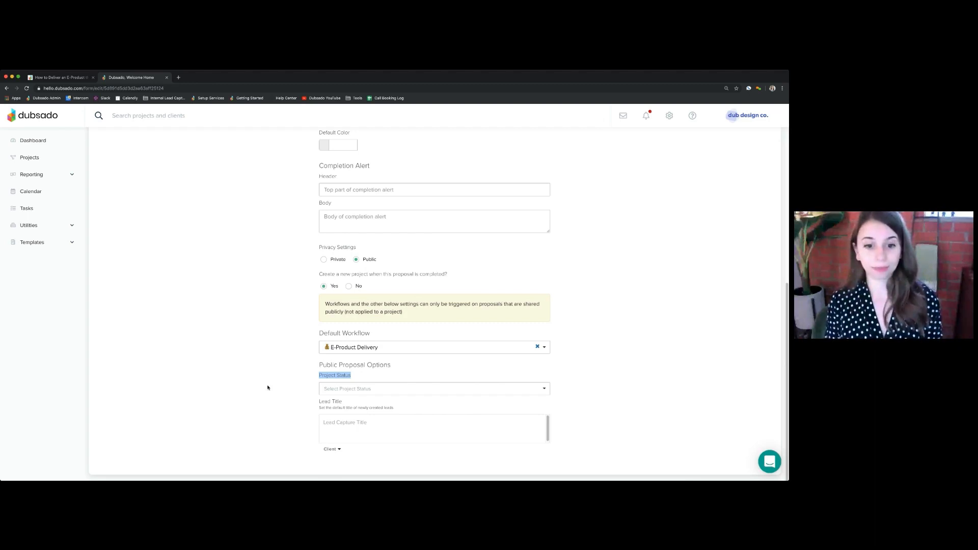
pyautogui.click(340, 390)
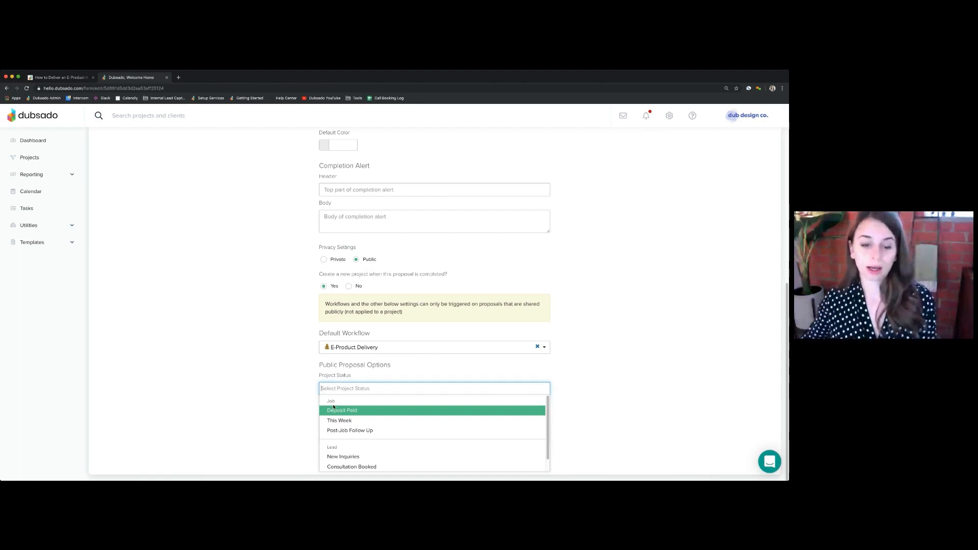
pyautogui.scroll(-1, 367, 437)
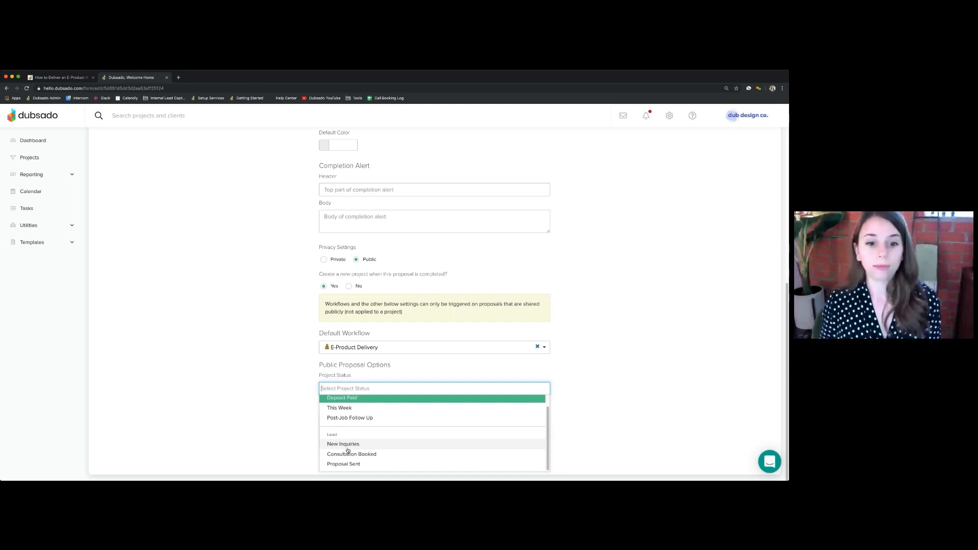
pyautogui.scroll(1, 348, 451)
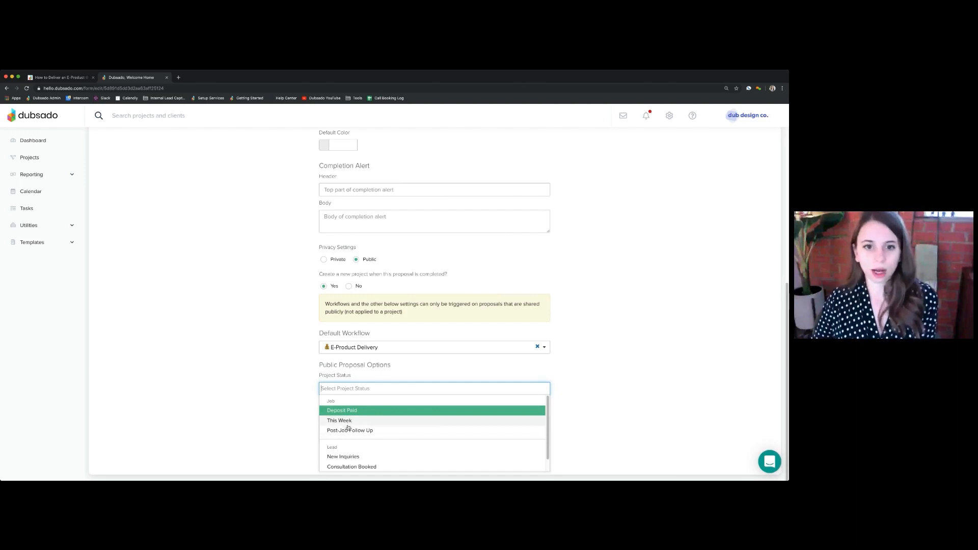
pyautogui.click(348, 410)
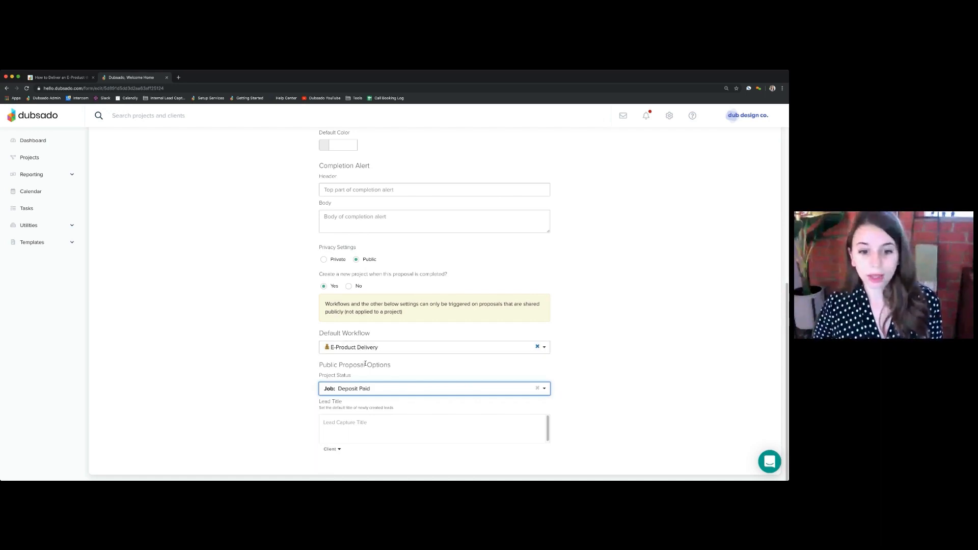
# Set the proposal's default lead title to "How to Sew e-Book" and save the form
pyautogui.moveTo(319, 401); pyautogui.dragTo(362, 405)
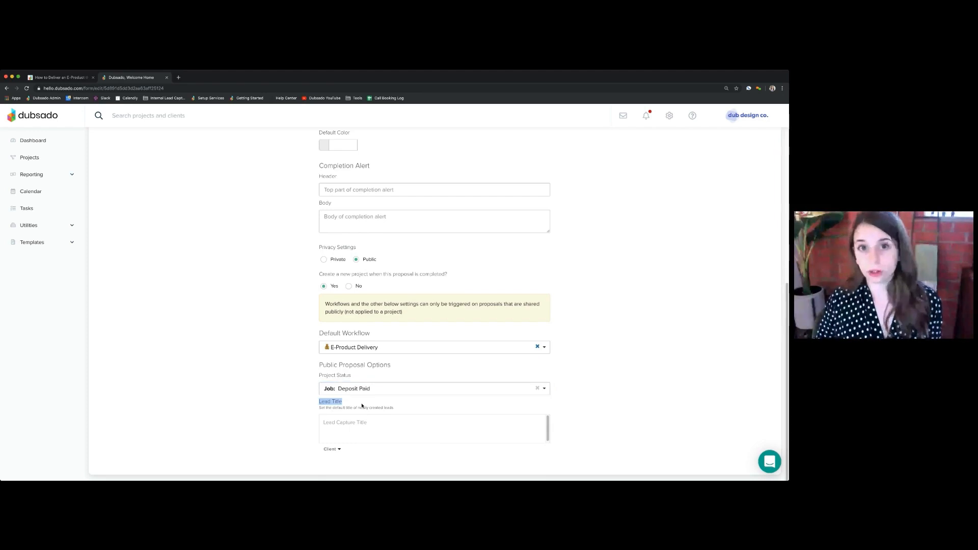
pyautogui.click(362, 431)
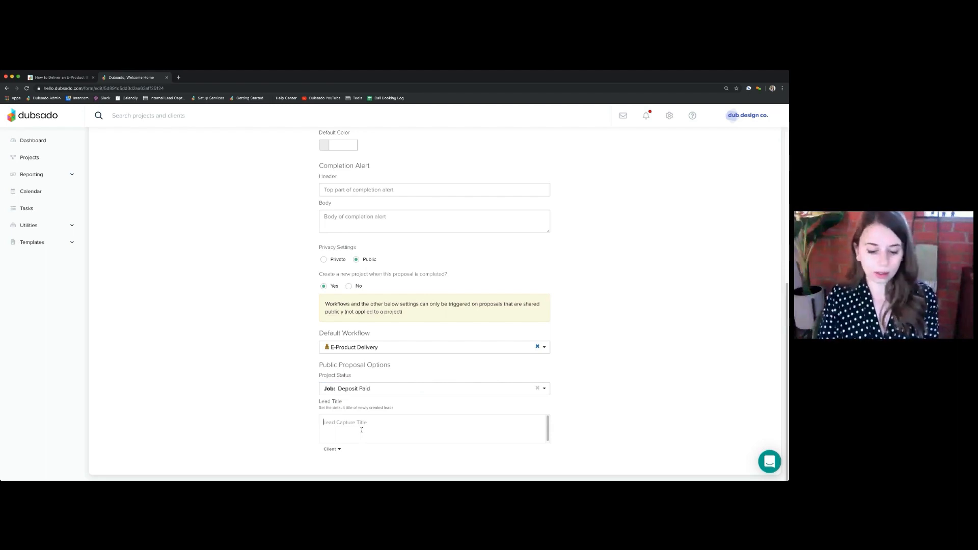
pyautogui.write('How to')
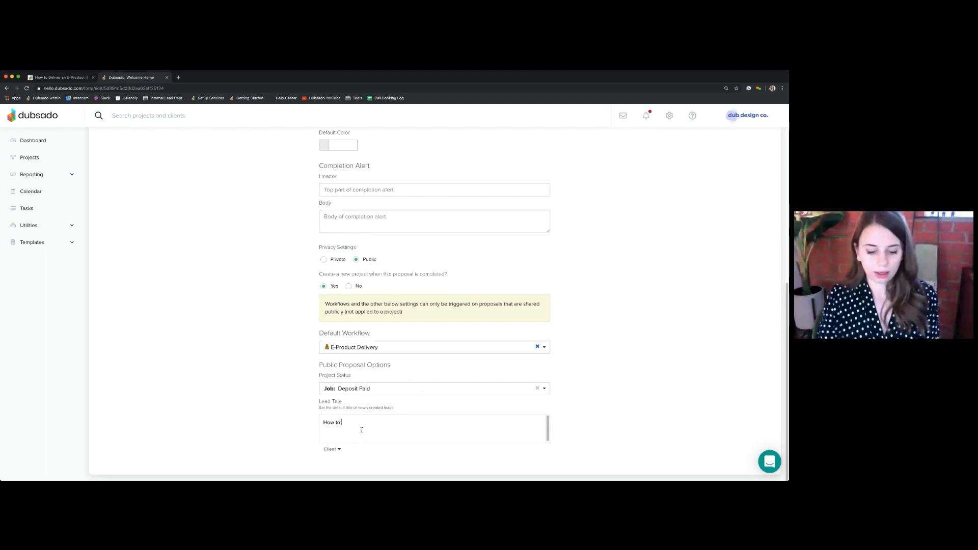
pyautogui.write(' Sew')
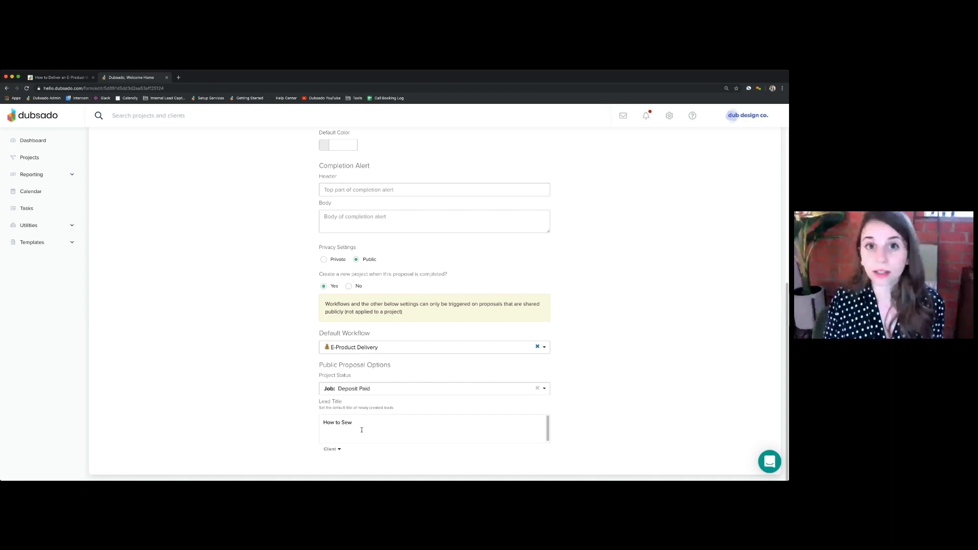
pyautogui.write(' e-Book')
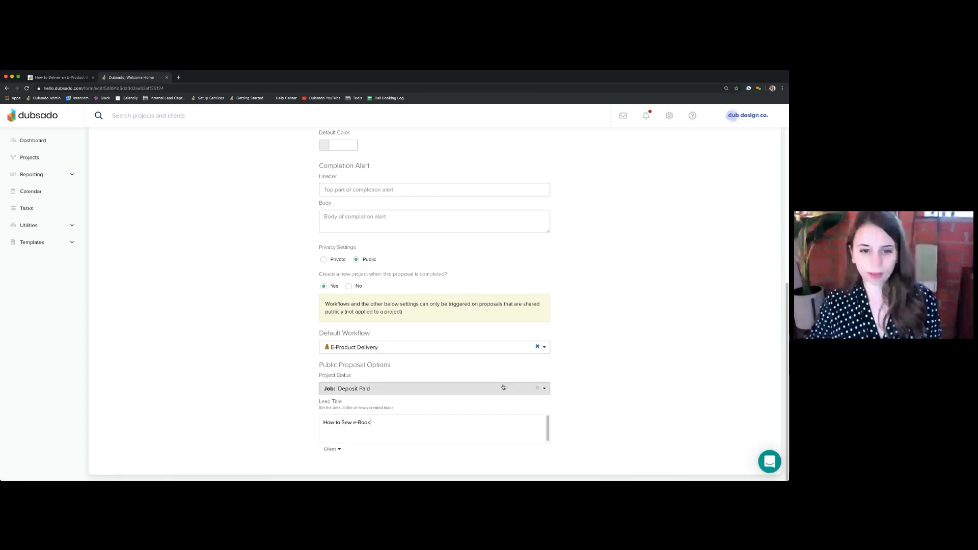
pyautogui.scroll(1, 373, 362)
pyautogui.scroll(5, 573, 368)
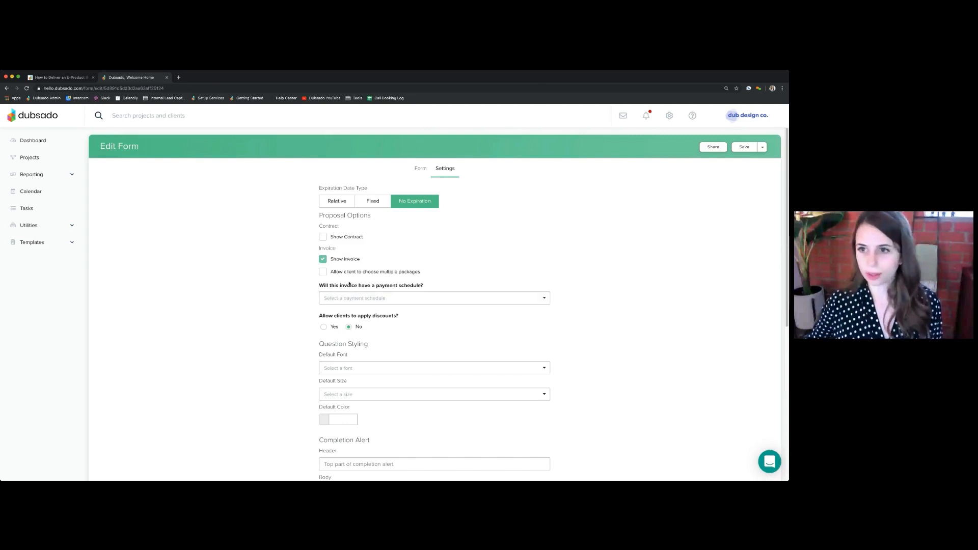
pyautogui.click(748, 148)
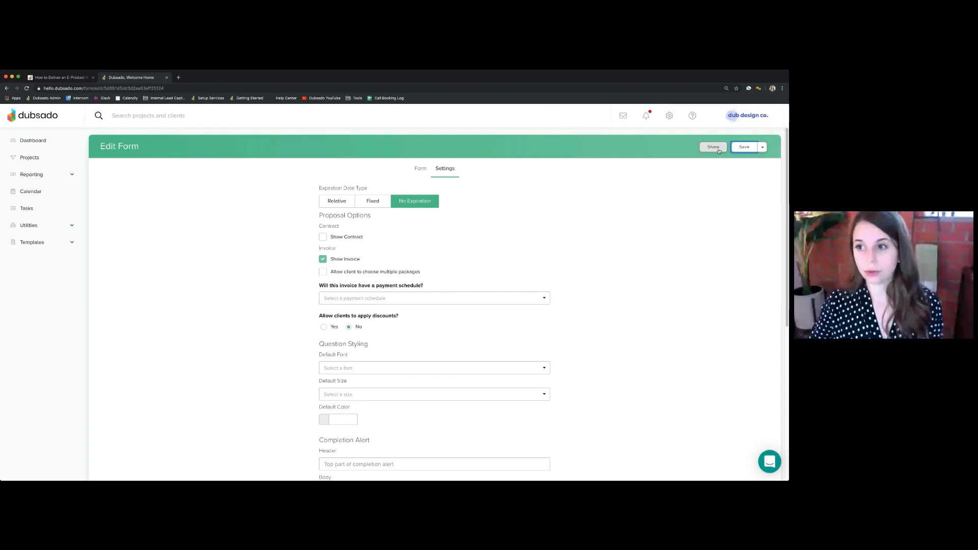
# Copy the E-Product Delivery proposal's direct link from its sharing options and open it in a new browser tab
pyautogui.click(715, 151)
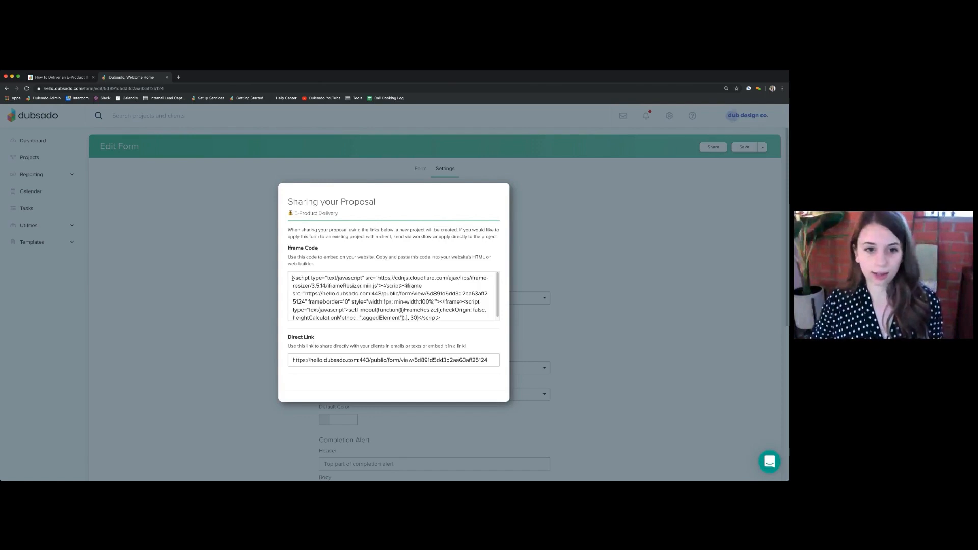
pyautogui.moveTo(293, 278); pyautogui.dragTo(481, 321)
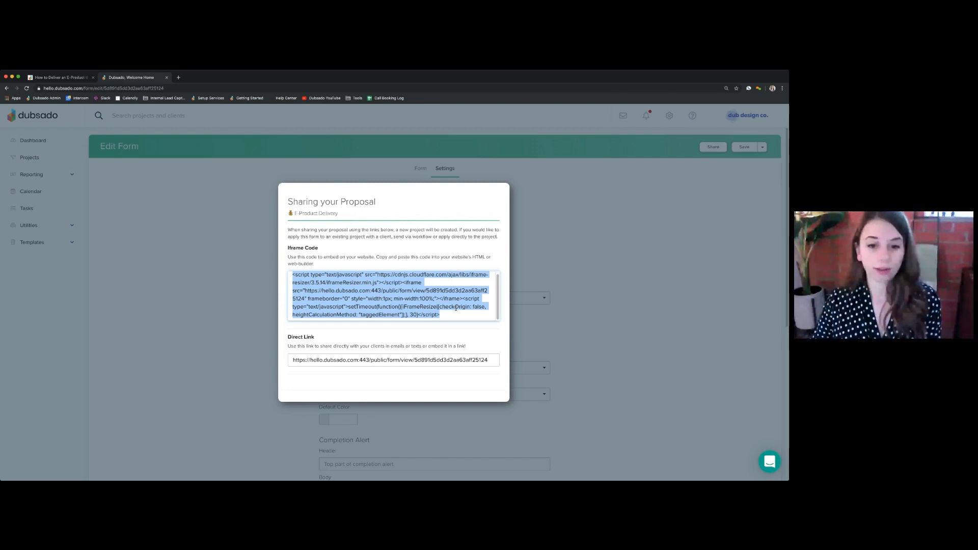
pyautogui.click(317, 360)
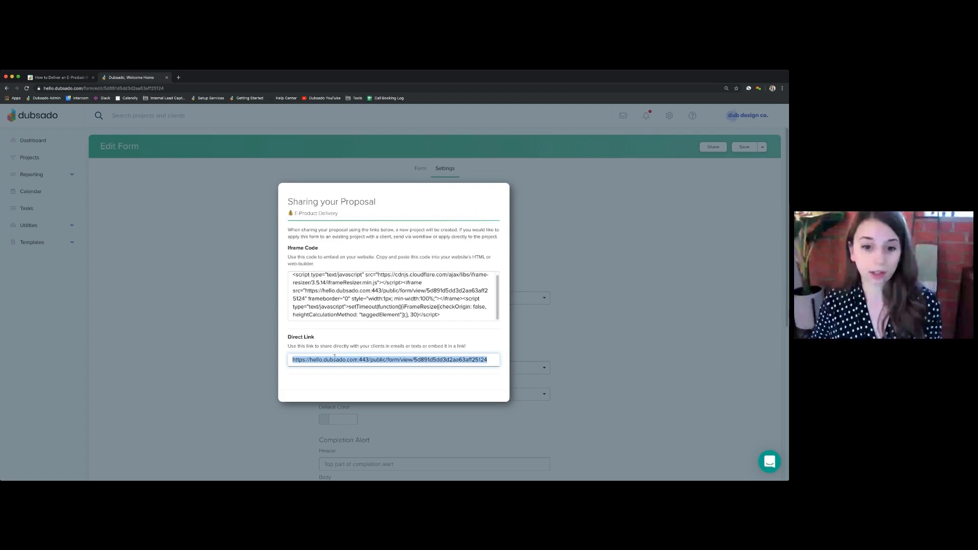
pyautogui.click(259, 382)
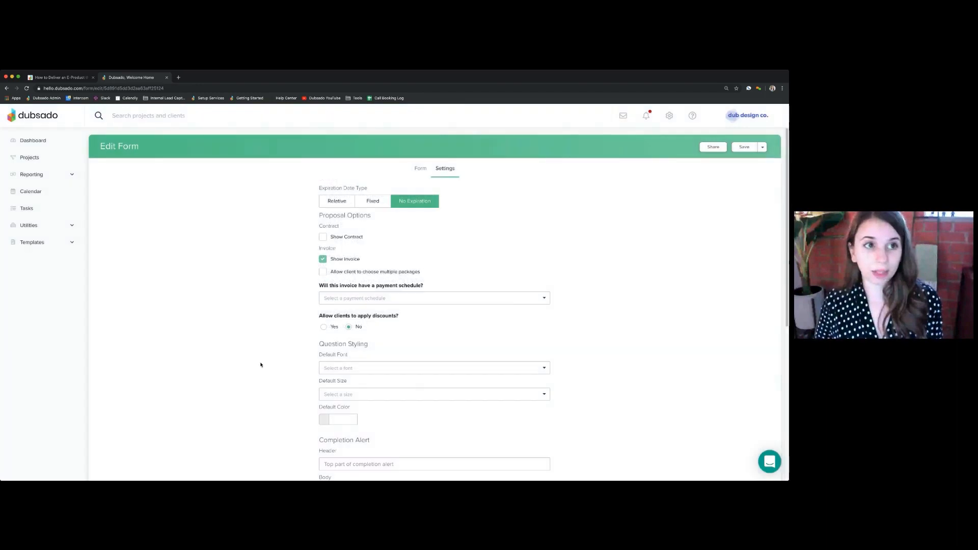
pyautogui.click(178, 78)
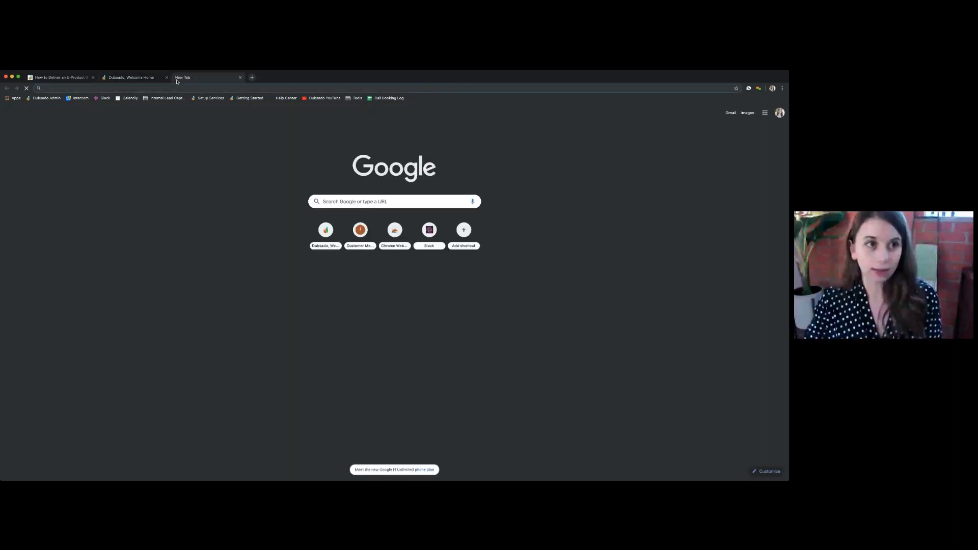
pyautogui.write('hello.dubsado.com/public/form/view/5d891d5dd3d2aa63aff25124')
pyautogui.press('Return')
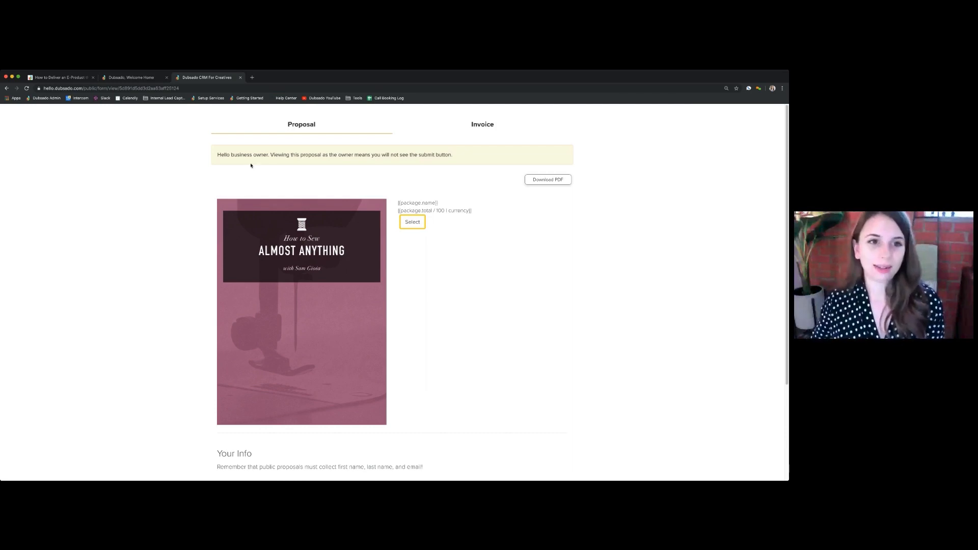
# Read the business-owner notice on the public proposal page and look through the proposal's content
pyautogui.moveTo(217, 154); pyautogui.dragTo(490, 144)
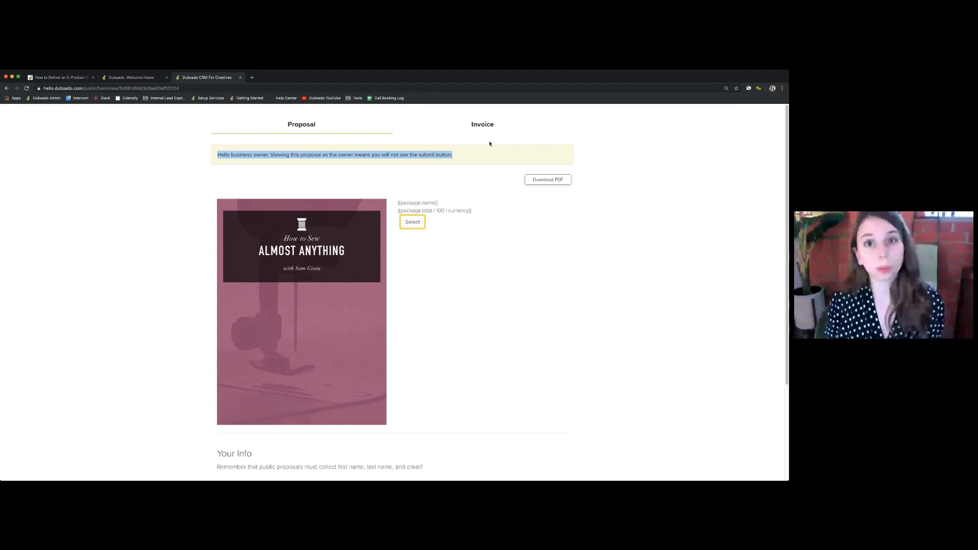
pyautogui.click(460, 159)
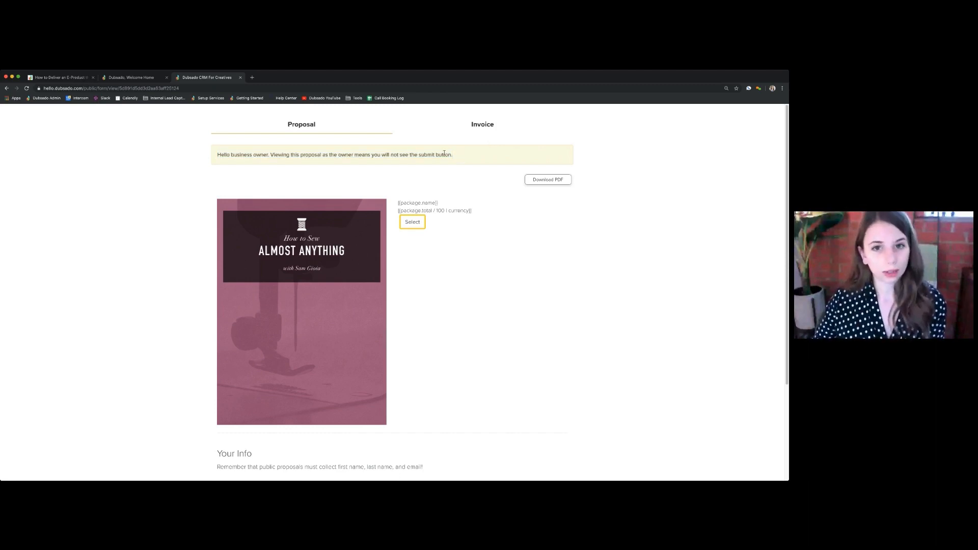
pyautogui.moveTo(444, 153); pyautogui.dragTo(244, 157)
pyautogui.click(220, 154)
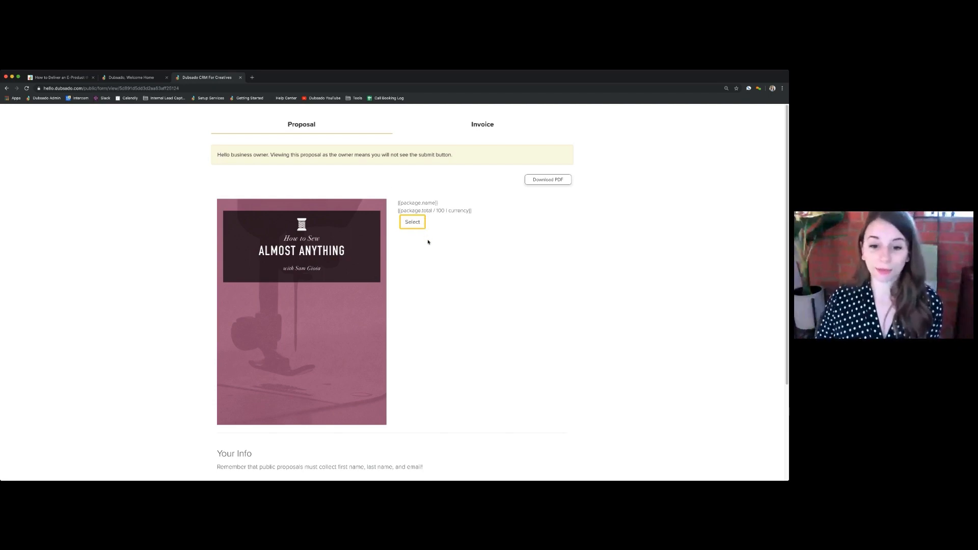
pyautogui.scroll(-1, 428, 240)
pyautogui.scroll(-2, 415, 199)
pyautogui.scroll(3, 415, 200)
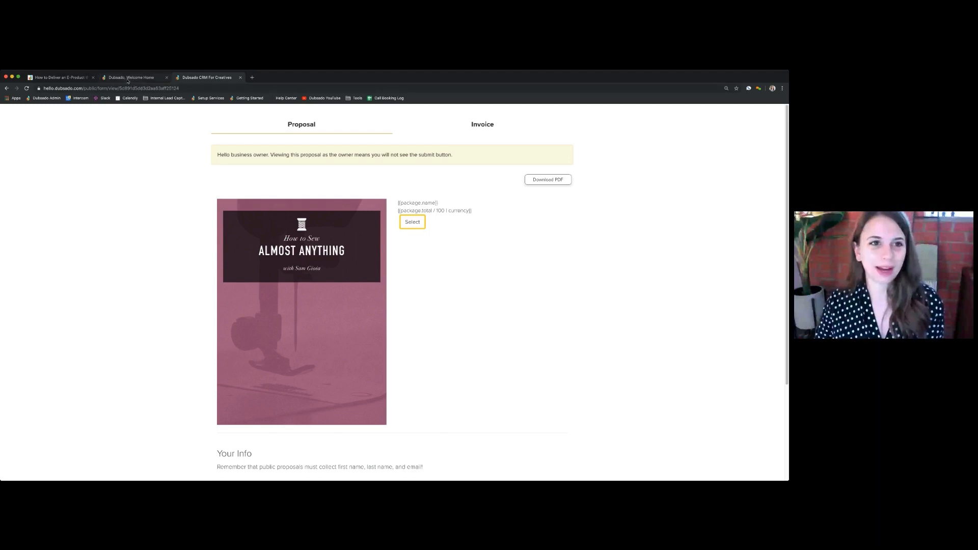
# Open the public proposal link in an incognito window and look over the page as a client would see it
pyautogui.click(142, 88)
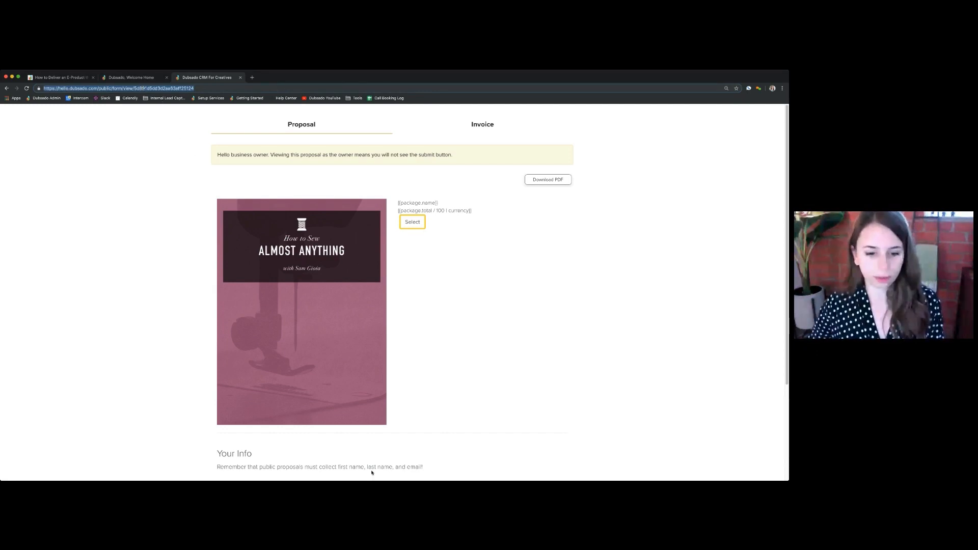
pyautogui.press('super+Tab')
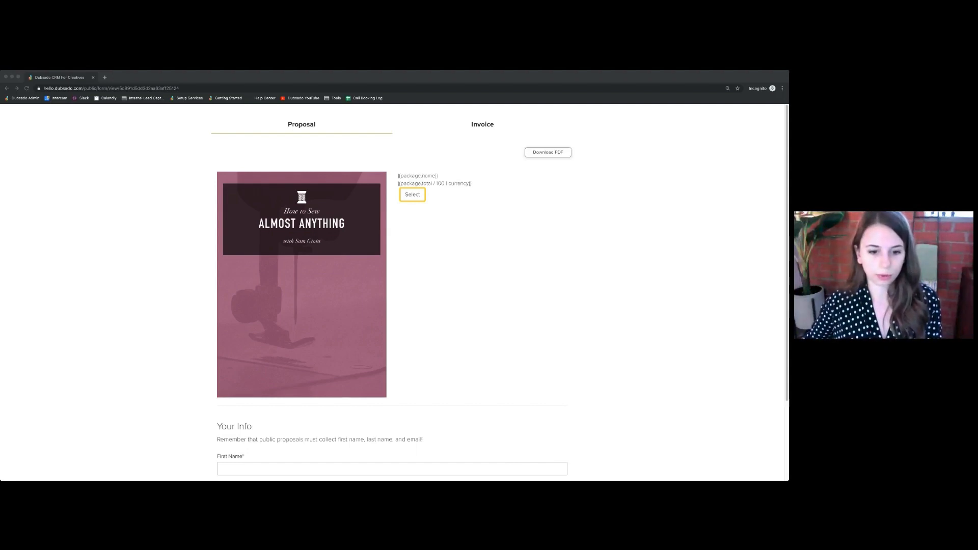
pyautogui.click(313, 428)
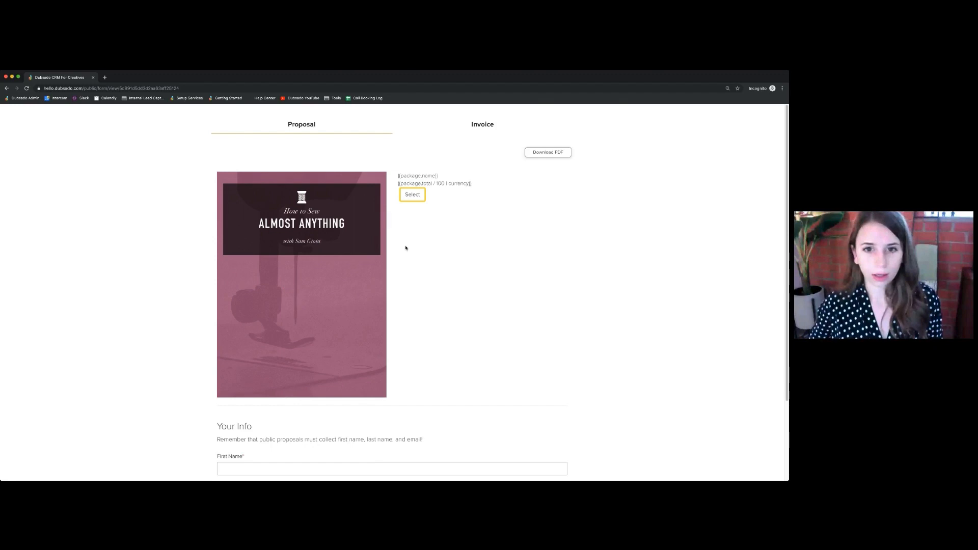
pyautogui.scroll(-3, 406, 248)
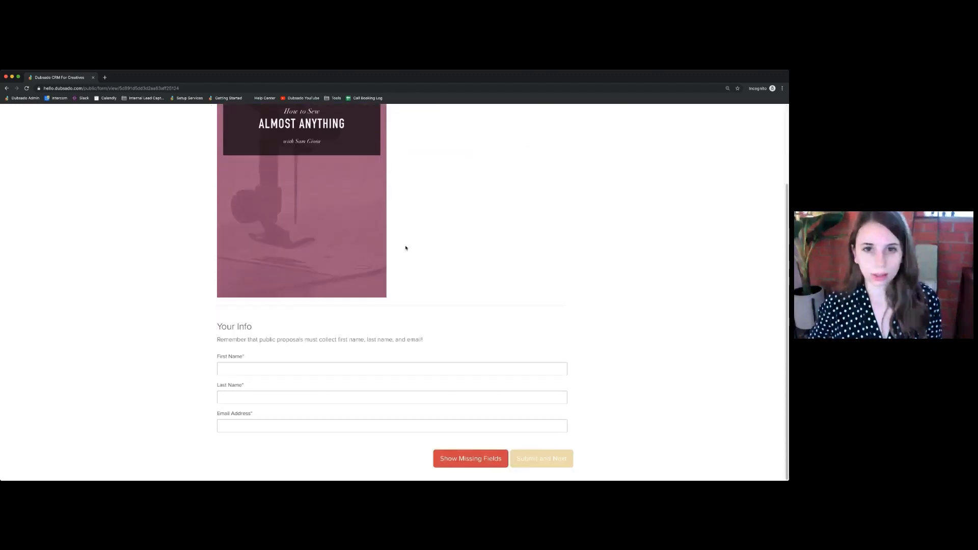
pyautogui.scroll(3, 432, 203)
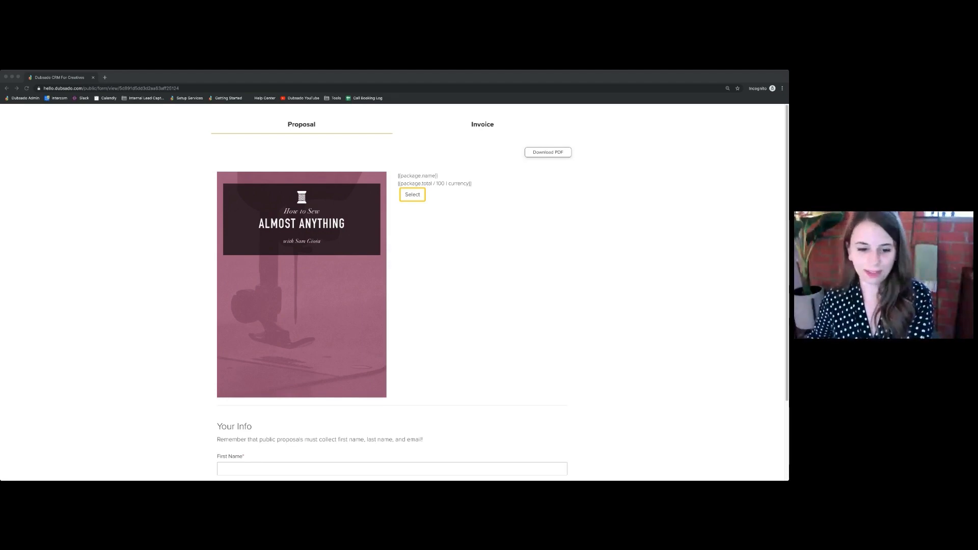
# Reload the public proposal in the incognito window and check the package name, price and total
pyautogui.click(111, 342)
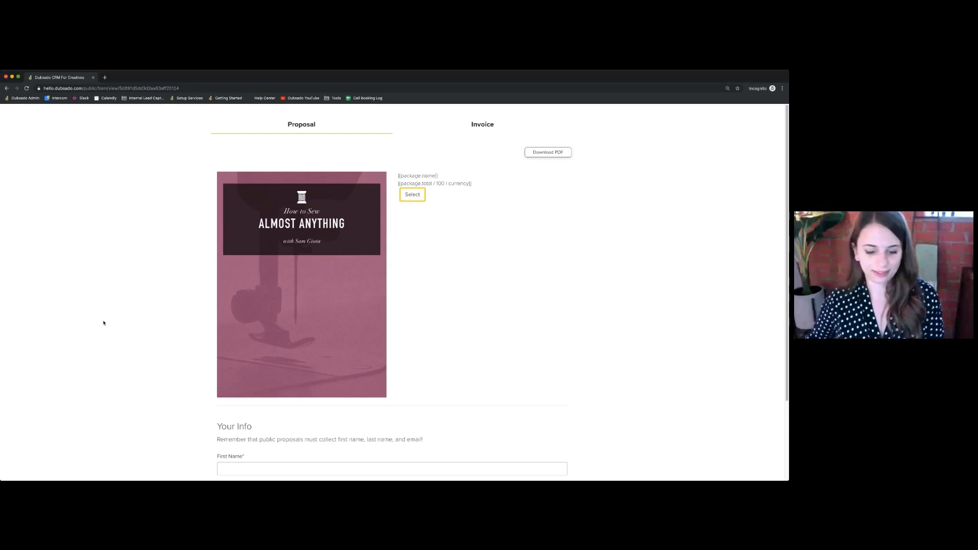
pyautogui.press('super+r')
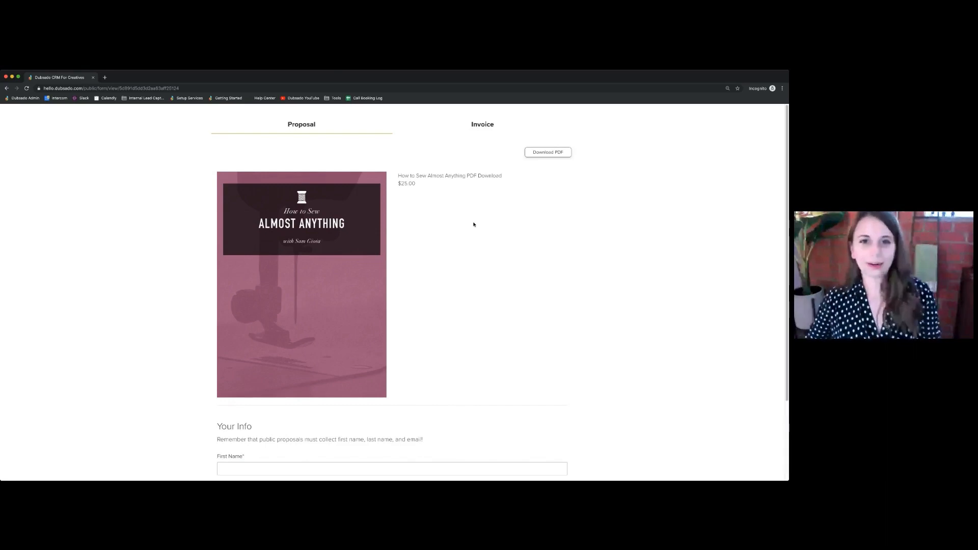
pyautogui.moveTo(397, 175); pyautogui.dragTo(443, 189)
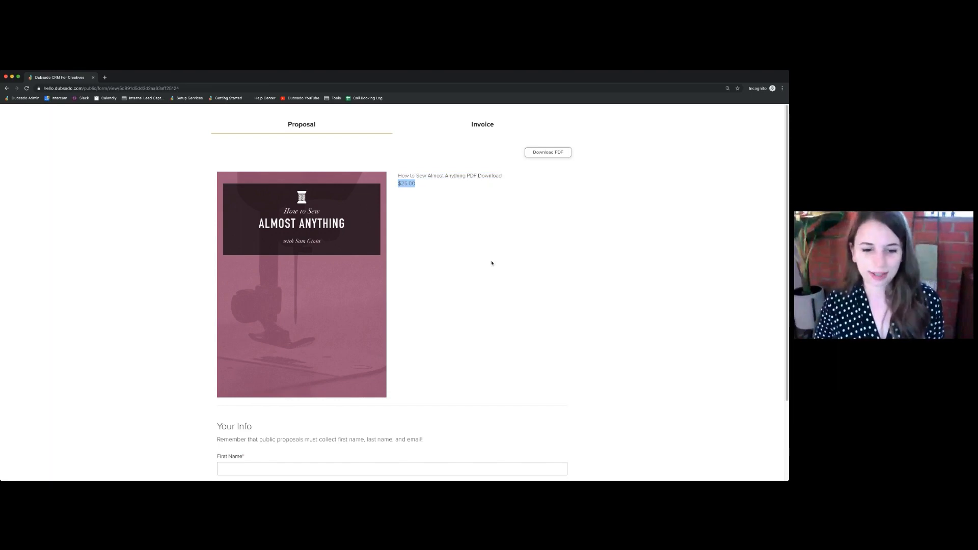
pyautogui.scroll(-2, 500, 275)
pyautogui.scroll(-1, 501, 276)
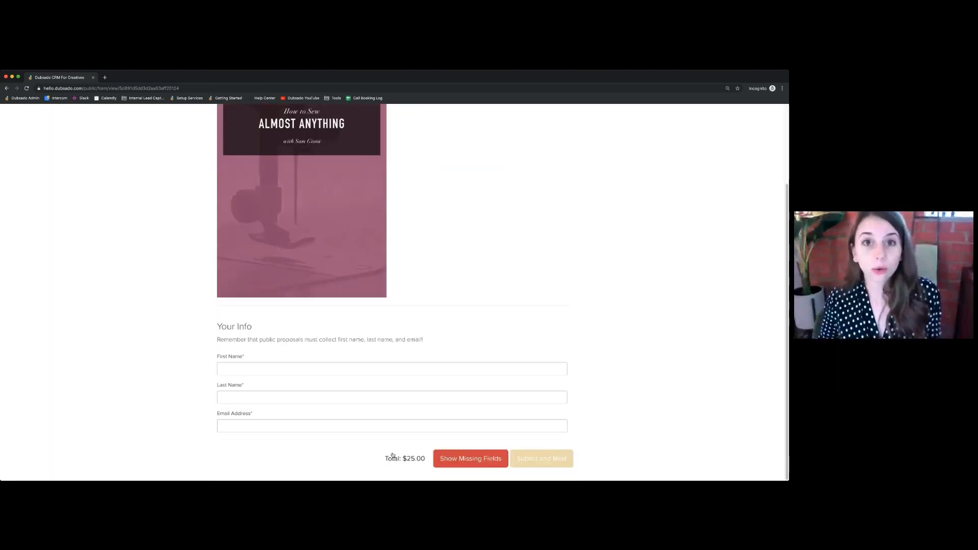
# Fill in the client's first name, last name and email address on the public proposal, and submit it to continue to the invoice
pyautogui.click(244, 368)
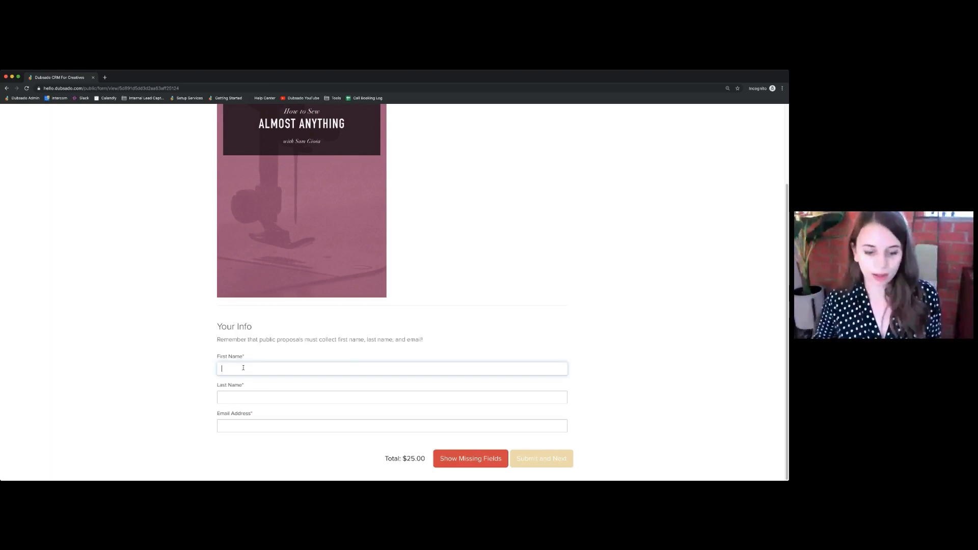
pyautogui.write('Sam')
pyautogui.press('Tab')
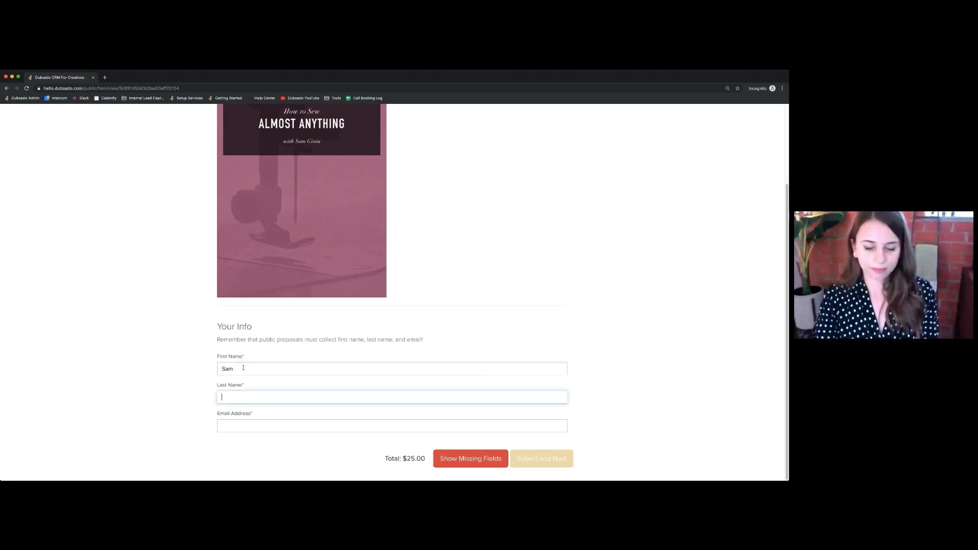
pyautogui.write('Dubsado')
pyautogui.press('Tab')
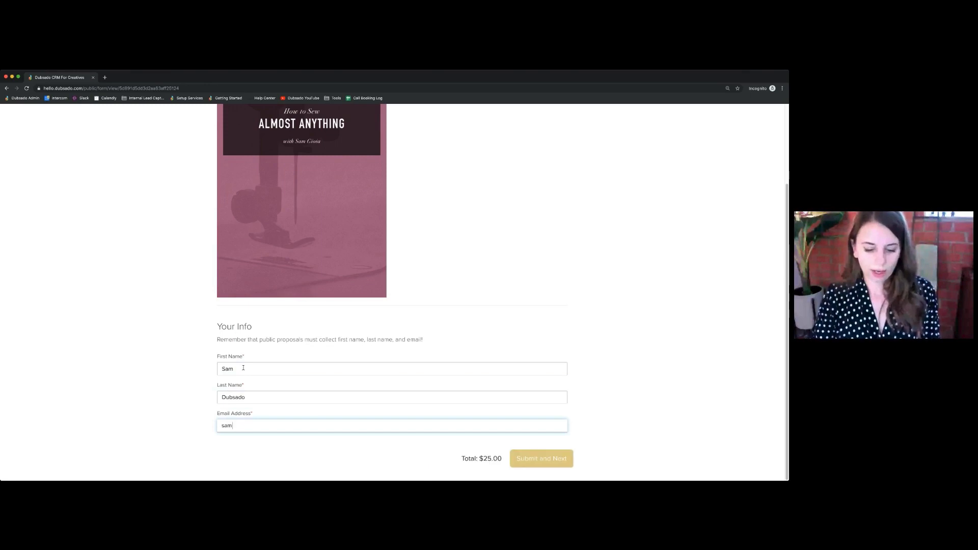
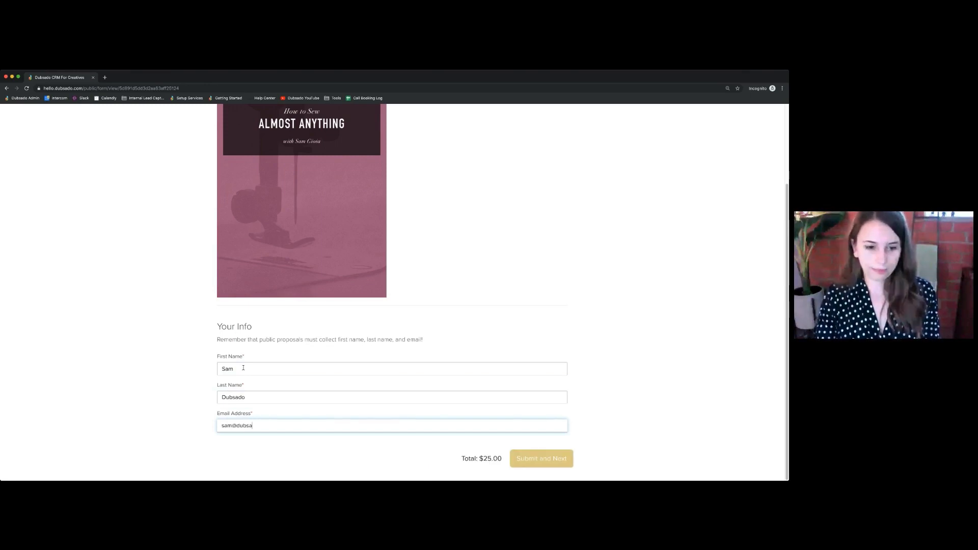
pyautogui.click(280, 379)
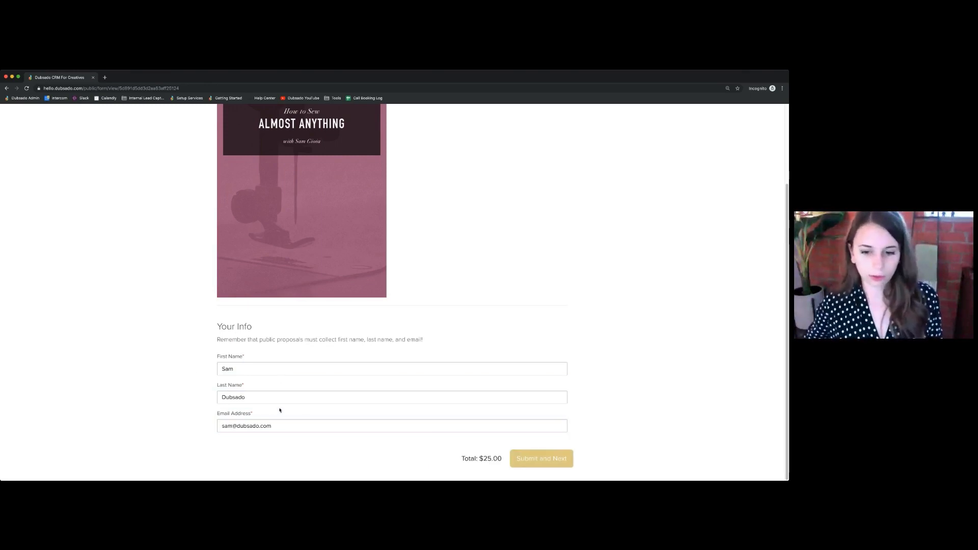
pyautogui.click(544, 460)
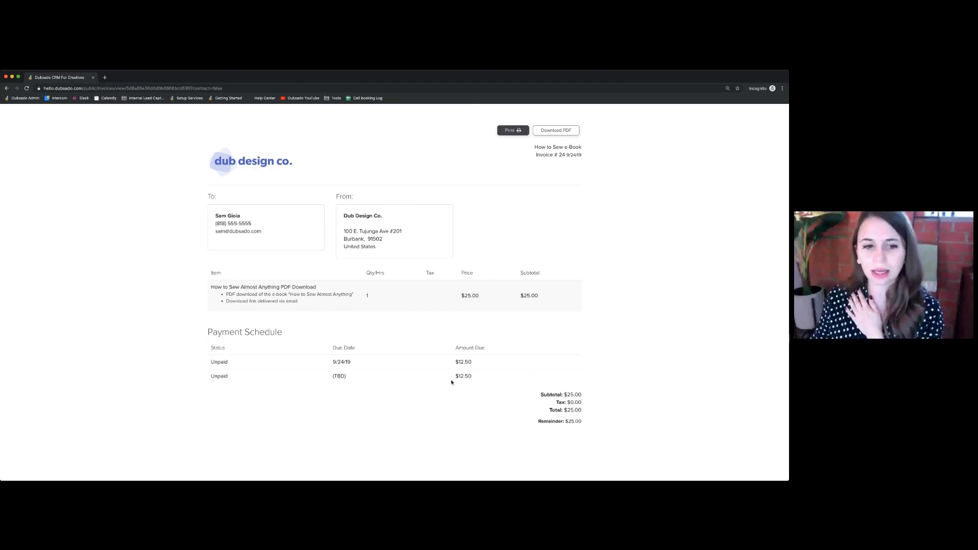
# Examine the payment schedule on the client's invoice and return to the proposal form editor in the main browser window
pyautogui.moveTo(207, 333); pyautogui.dragTo(535, 389)
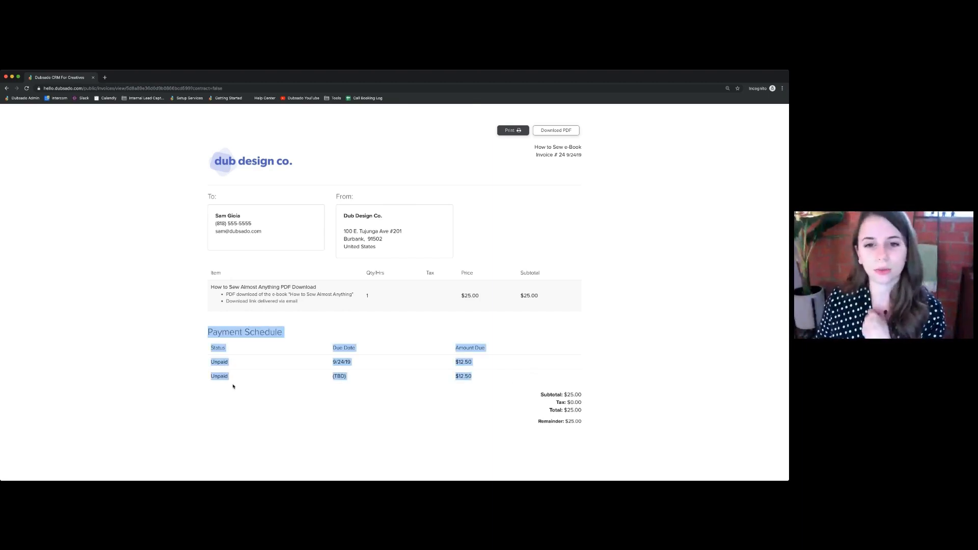
pyautogui.click(255, 393)
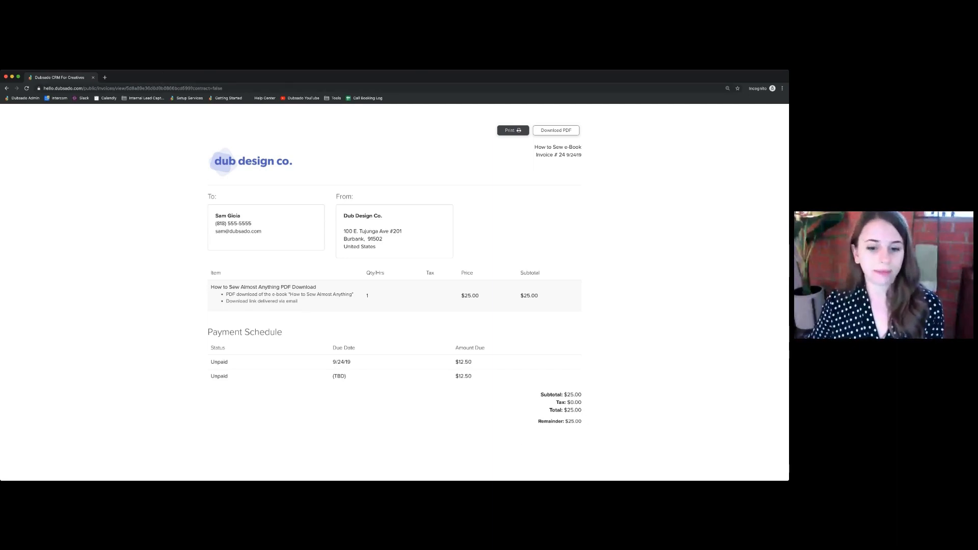
pyautogui.press('super+Tab')
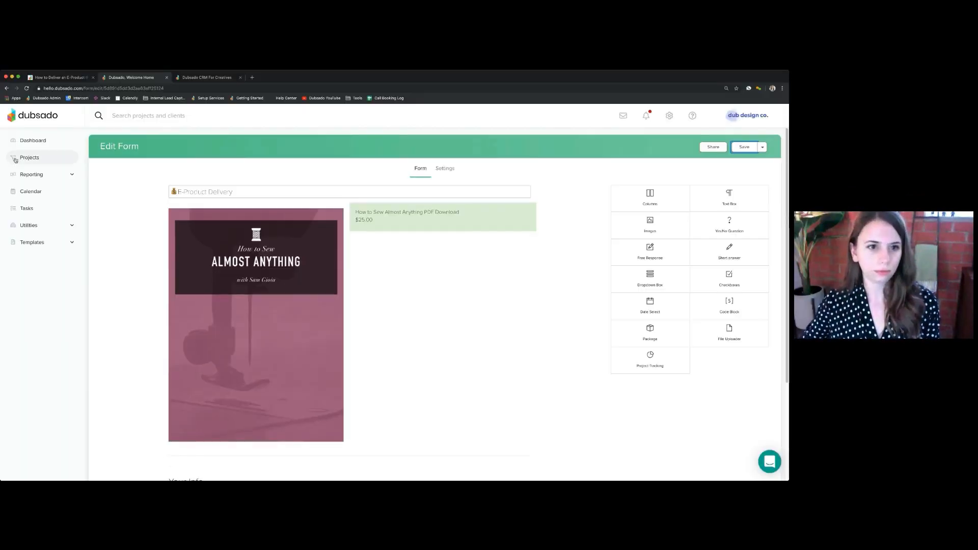
# Open the How to Sew e-Book project from the projects list and check the actions of its E-Product Delivery workflow
pyautogui.click(17, 160)
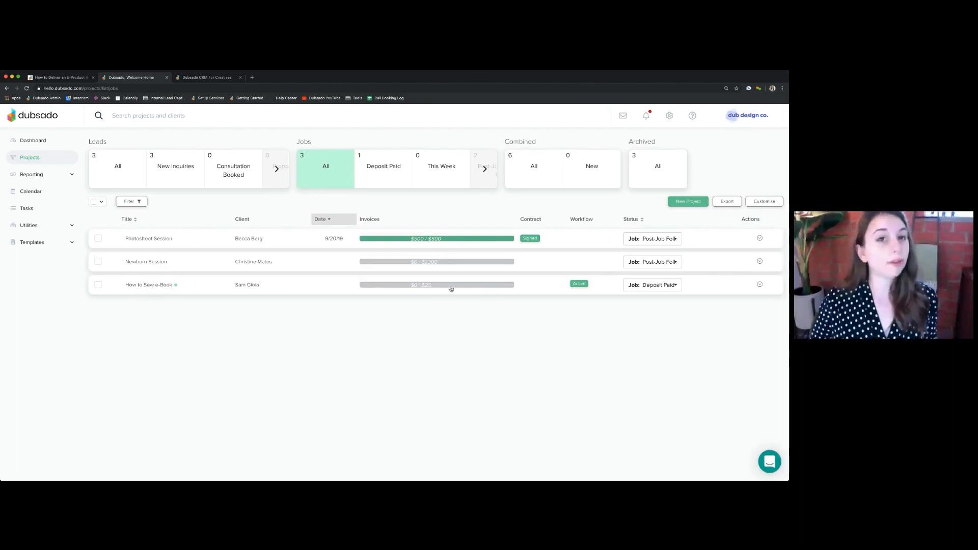
pyautogui.click(141, 286)
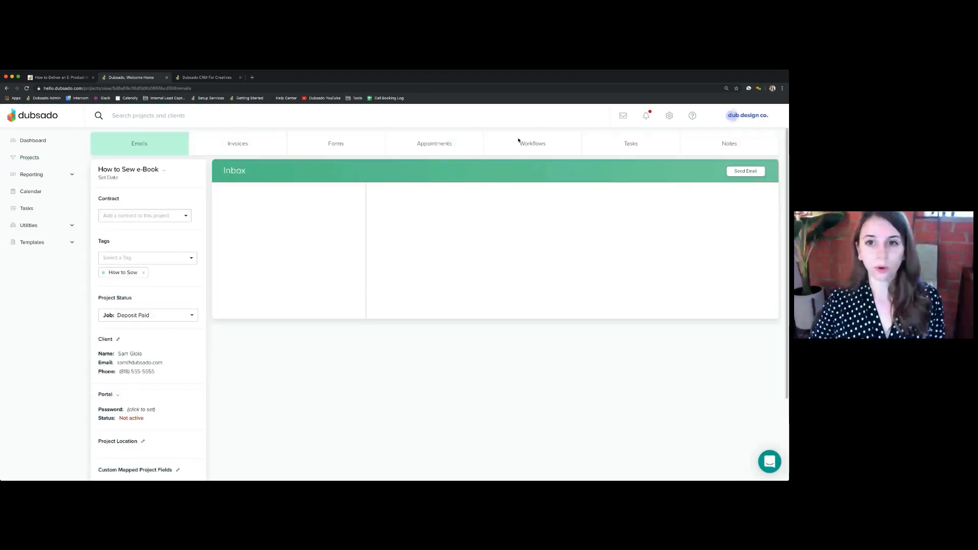
pyautogui.click(534, 143)
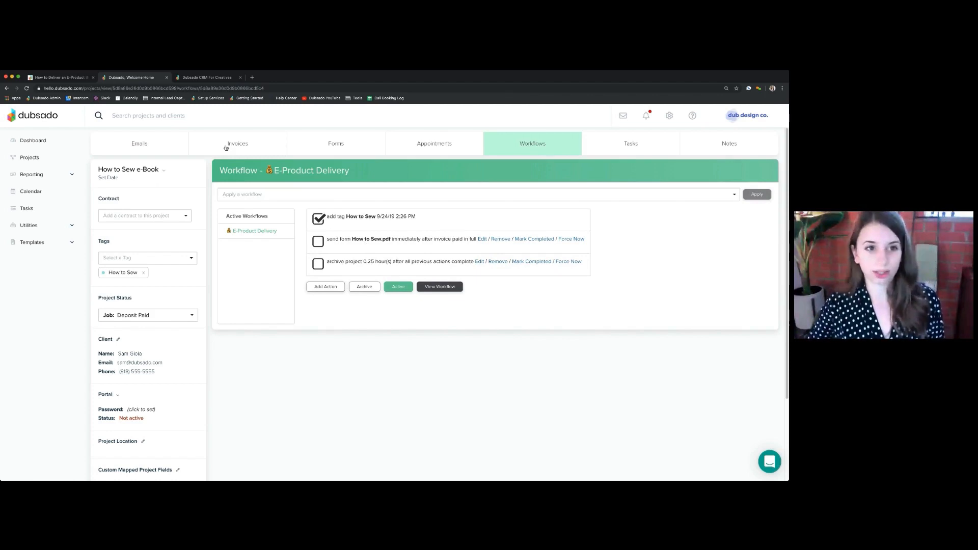
# Apply a manual PayPal payment of $25 dated 9/24/19 to the How to Sew e-Book project's invoice
pyautogui.click(242, 143)
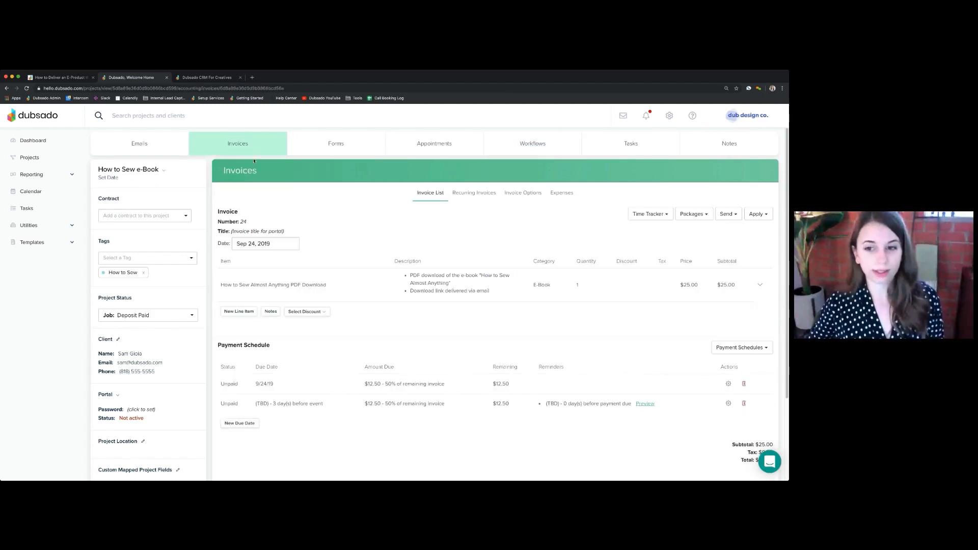
pyautogui.click(759, 215)
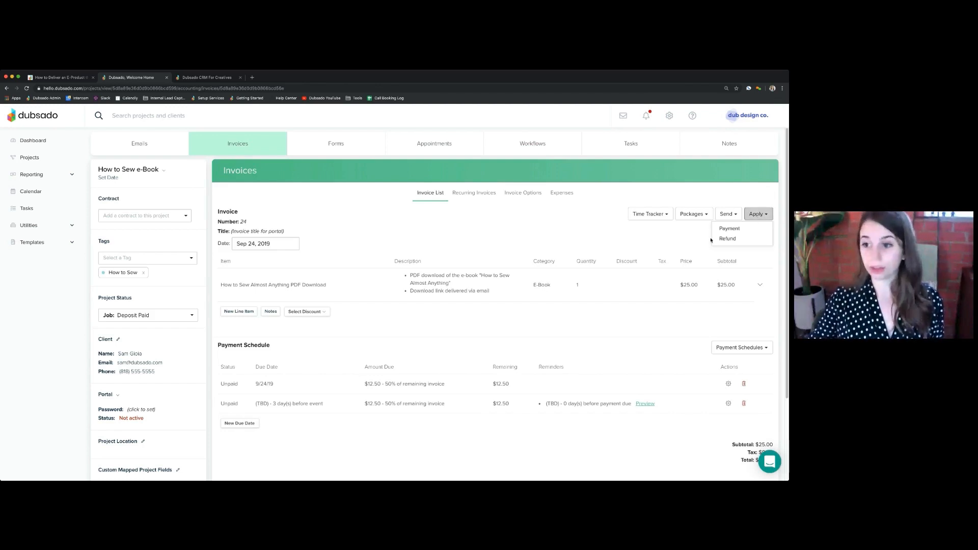
pyautogui.click(731, 230)
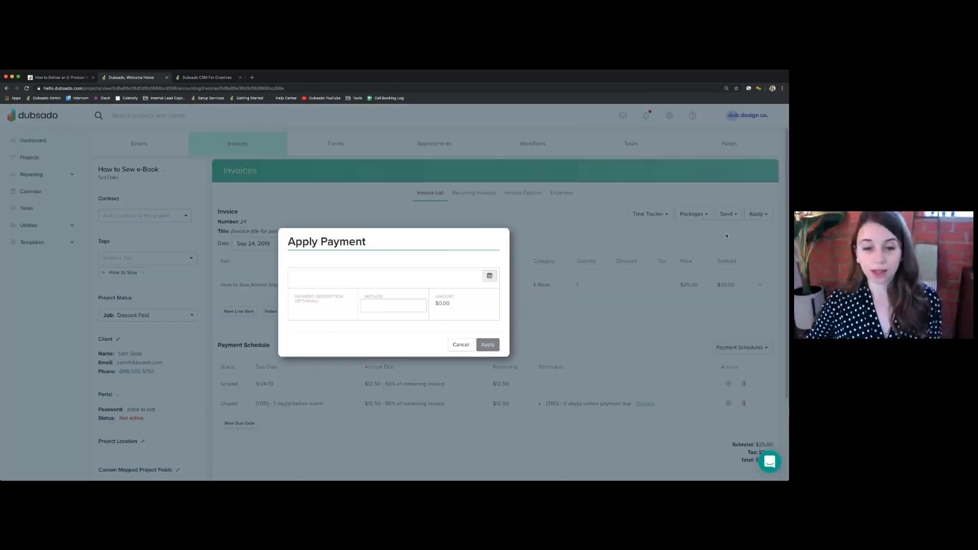
pyautogui.click(407, 279)
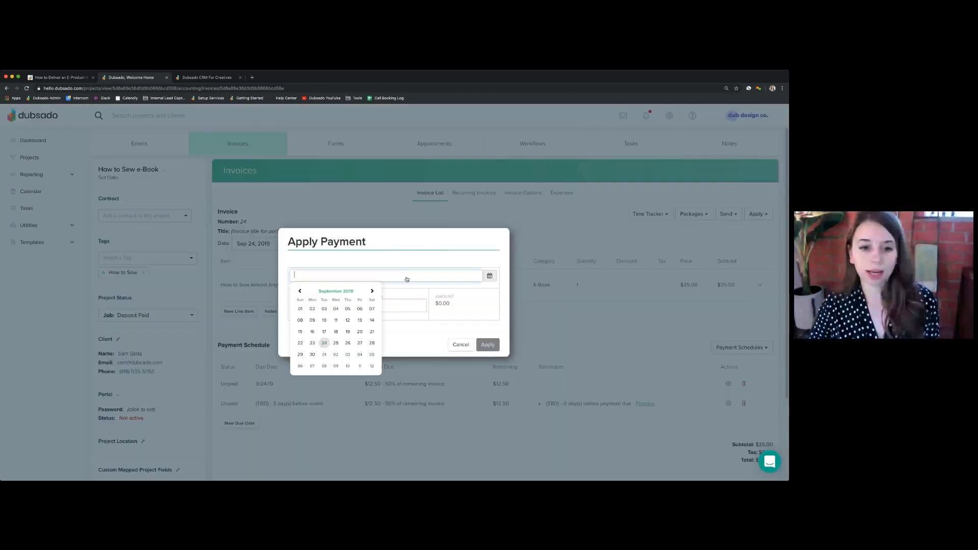
pyautogui.click(324, 343)
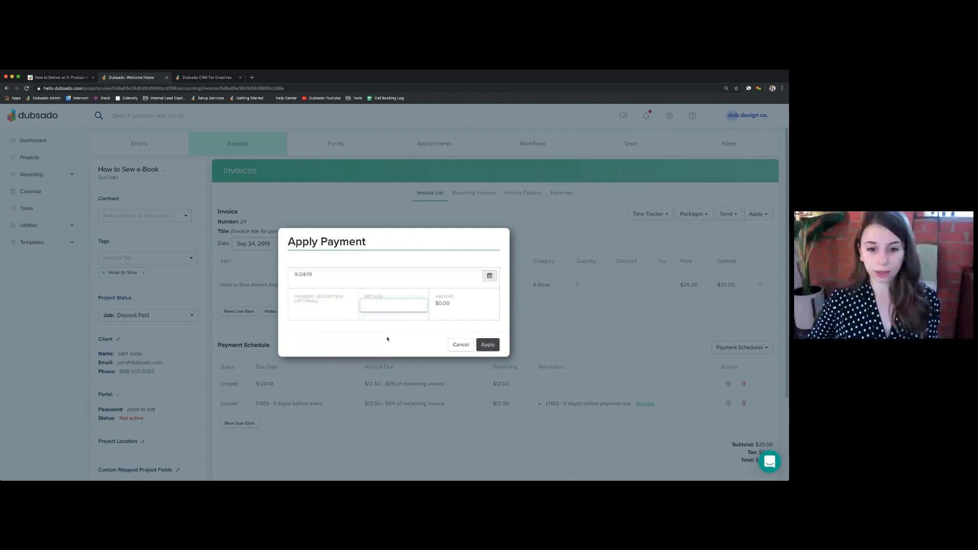
pyautogui.write('PayPal')
pyautogui.click(443, 305)
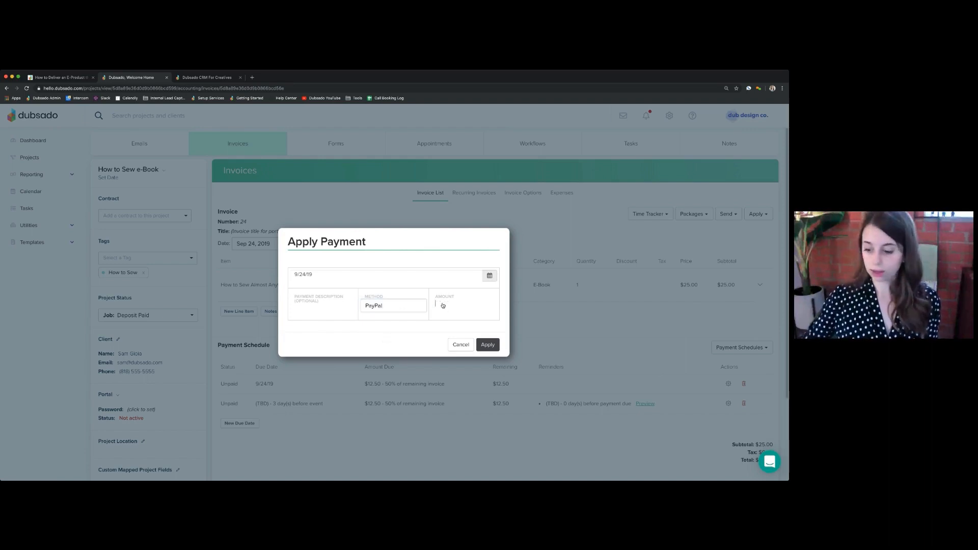
pyautogui.write('25')
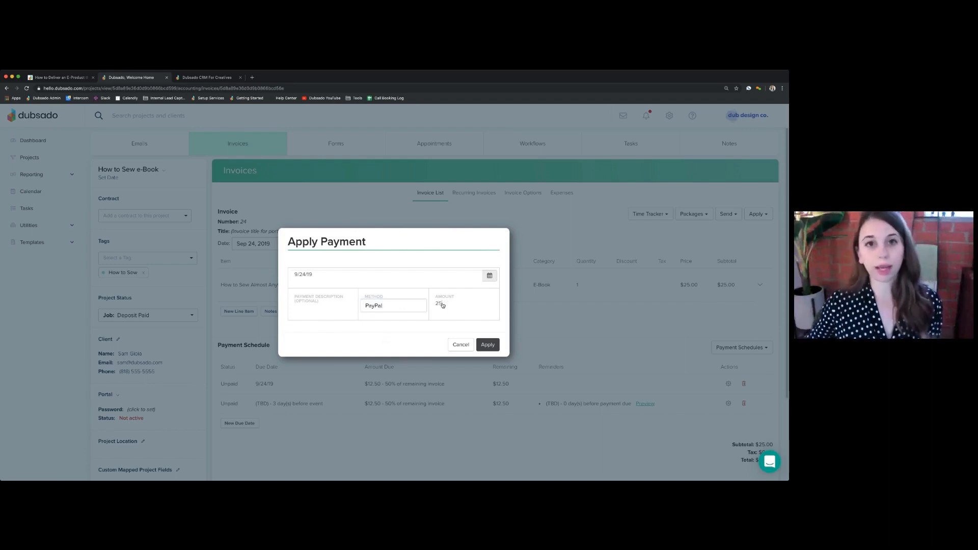
pyautogui.click(488, 345)
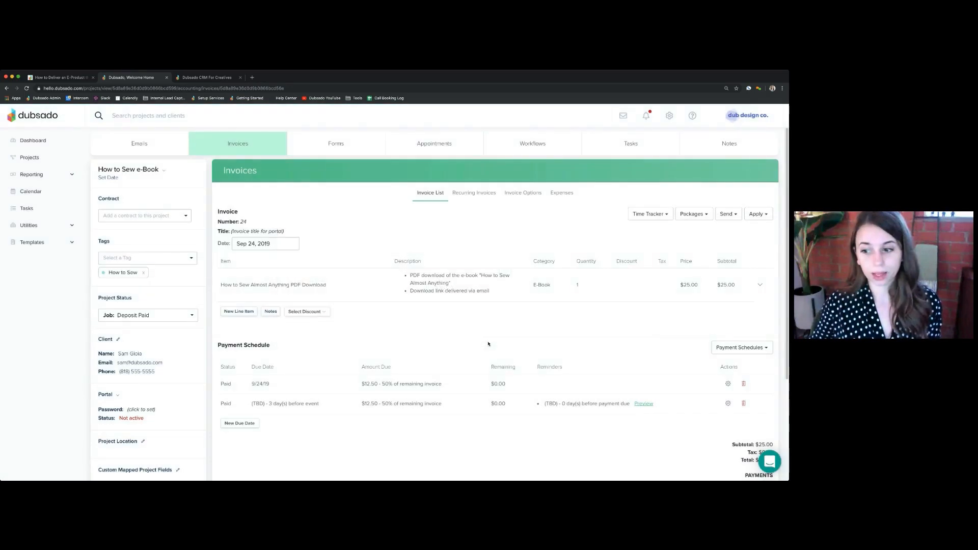
# Check the project's workflow again and examine the payment schedule and the recorded payment on its invoice
pyautogui.scroll(-3, 744, 376)
pyautogui.scroll(3, 388, 277)
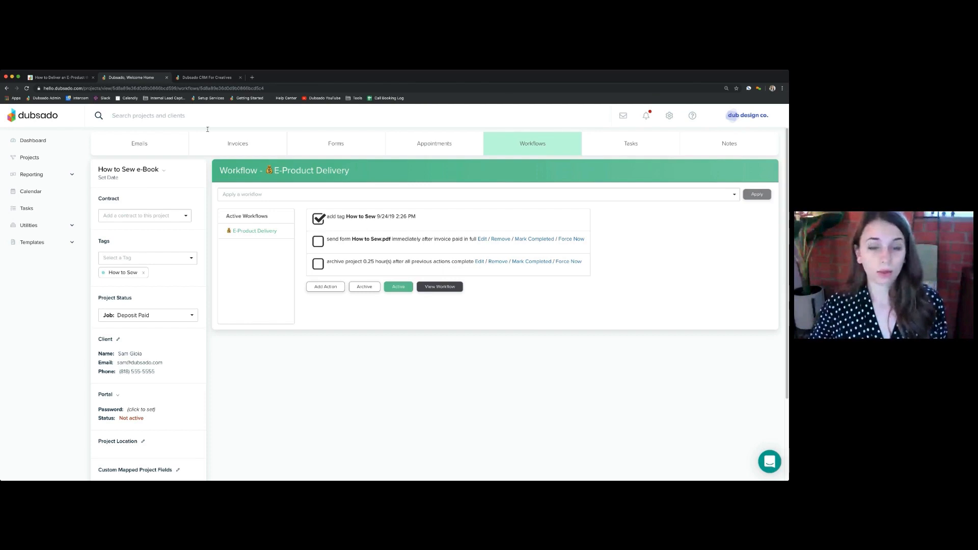
pyautogui.click(226, 146)
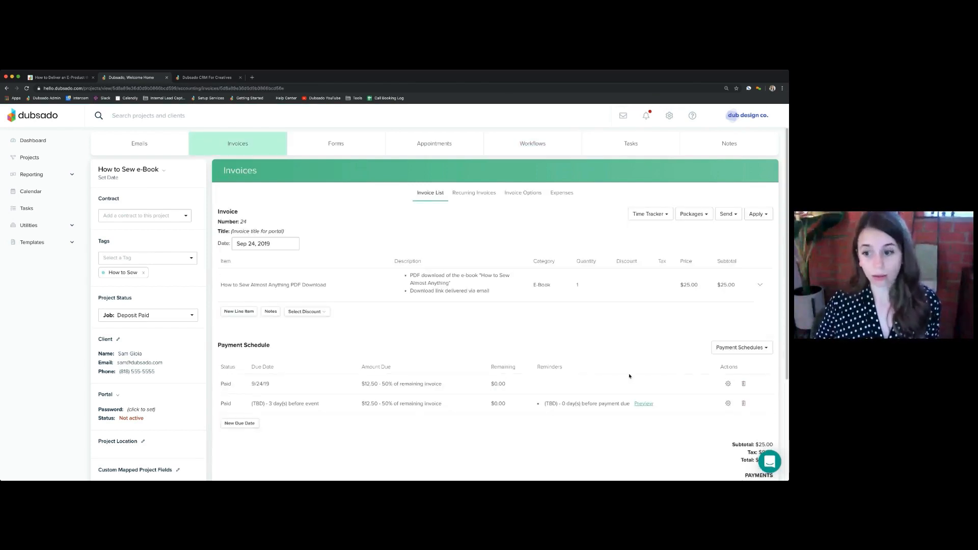
pyautogui.scroll(-2, 600, 379)
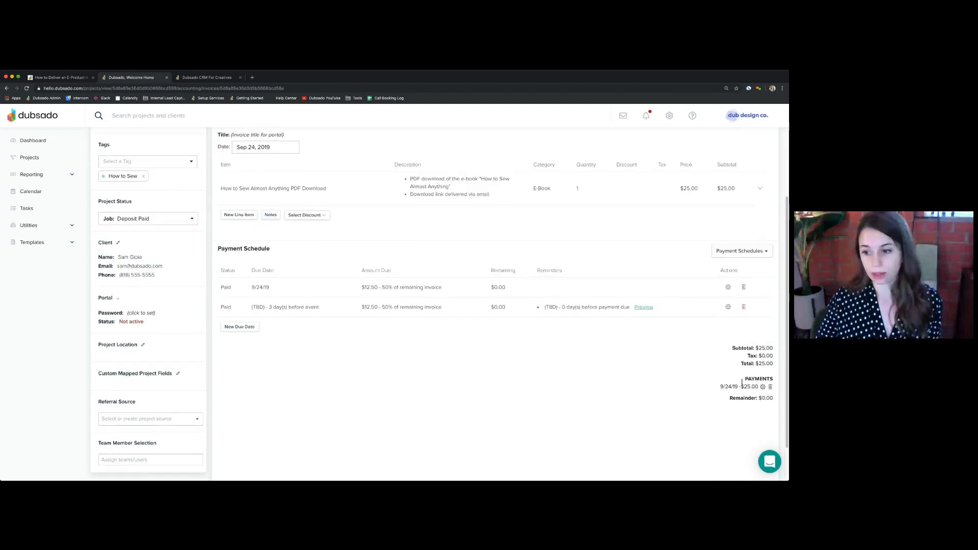
pyautogui.moveTo(749, 379); pyautogui.dragTo(777, 382)
pyautogui.doubleClick(761, 380)
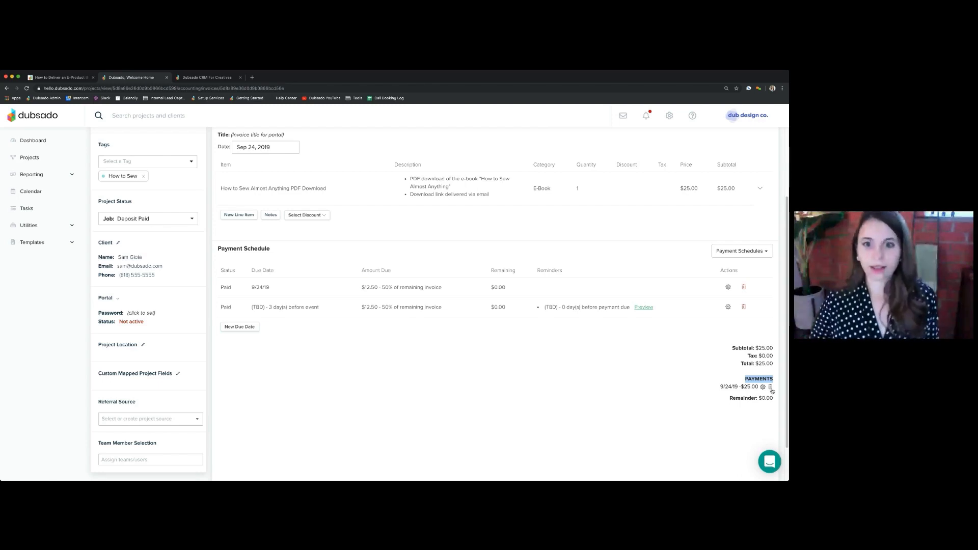
pyautogui.click(620, 379)
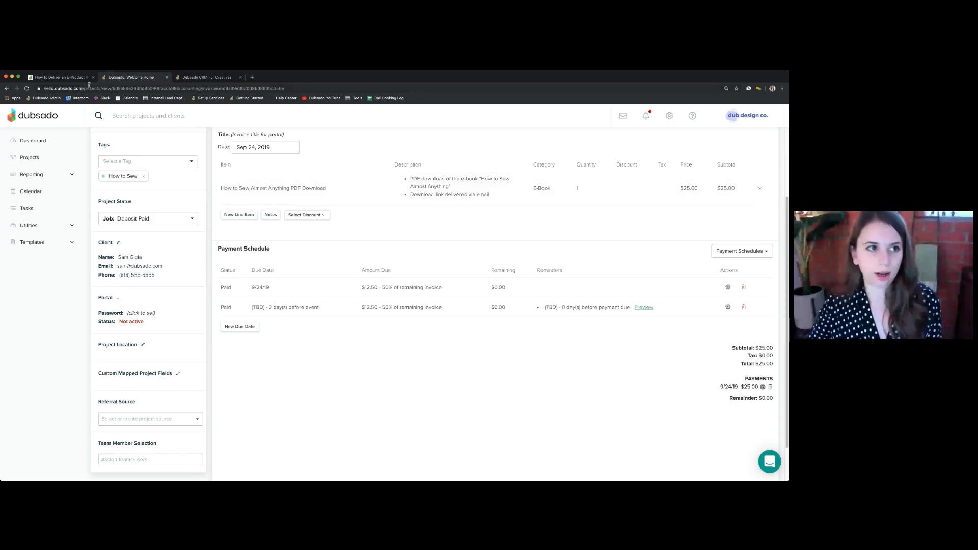
# Switch to the Notion guide on delivering an e-product and review its testing instructions and next-level suggestions
pyautogui.click(61, 79)
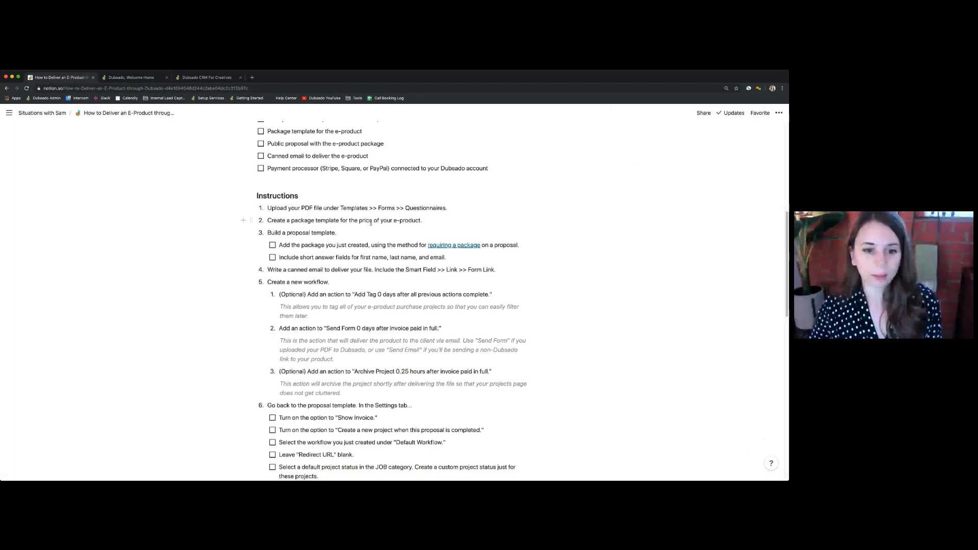
pyautogui.scroll(-10, 471, 295)
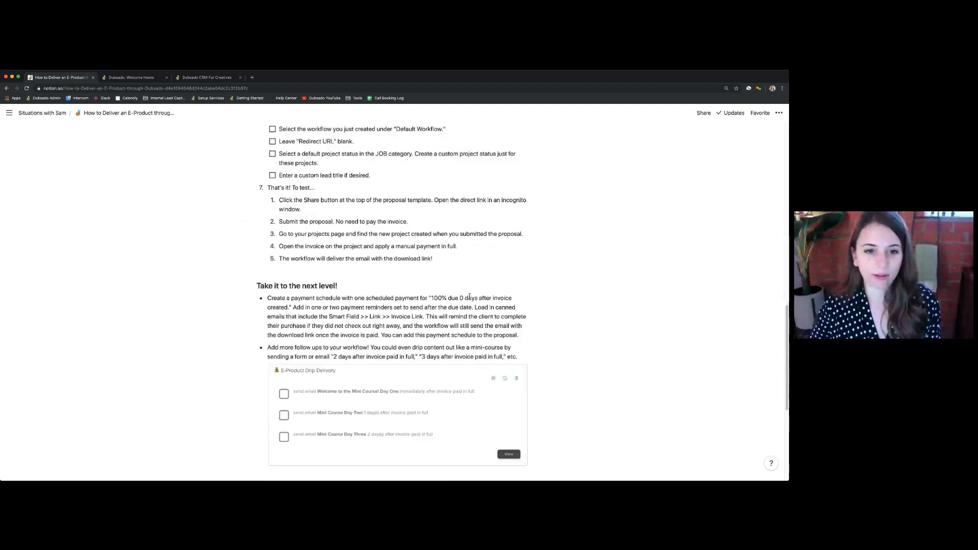
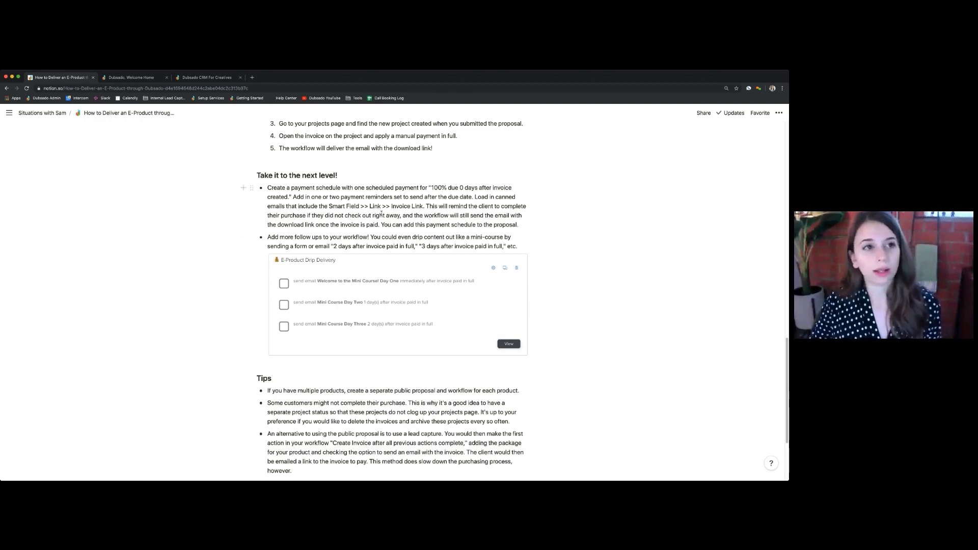
# Switch to Dubsado, open the E-Product Delivery proposal from the form templates and check its payment schedule setting
pyautogui.click(122, 77)
pyautogui.click(51, 243)
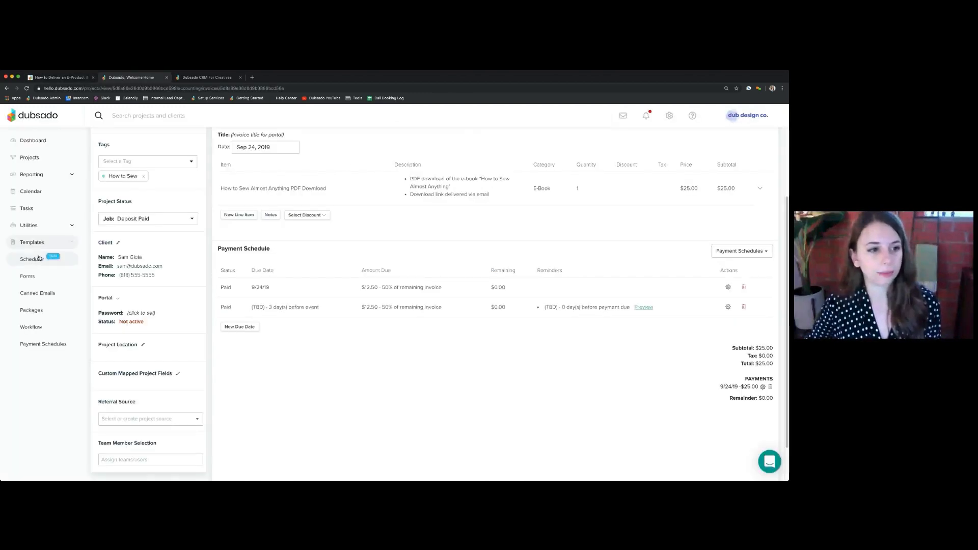
pyautogui.click(27, 276)
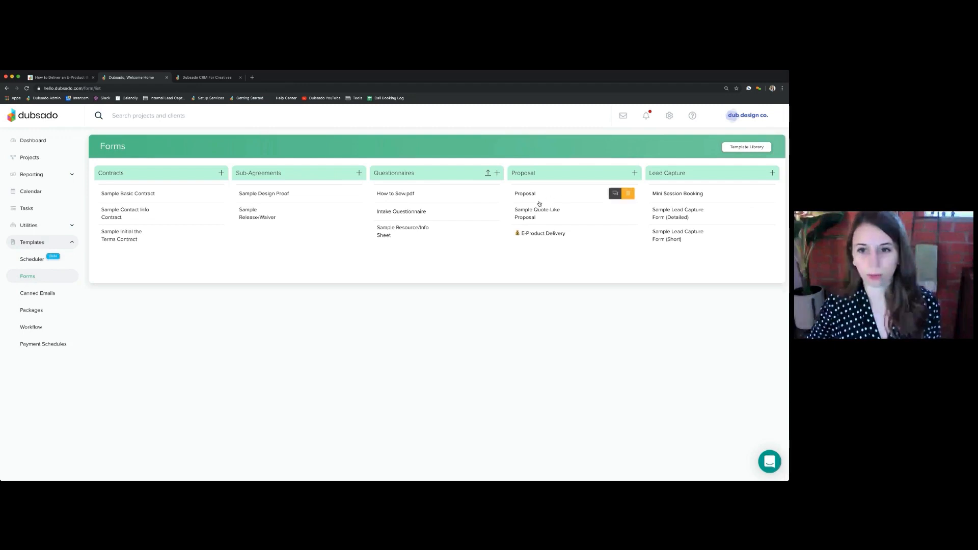
pyautogui.click(543, 233)
pyautogui.click(453, 169)
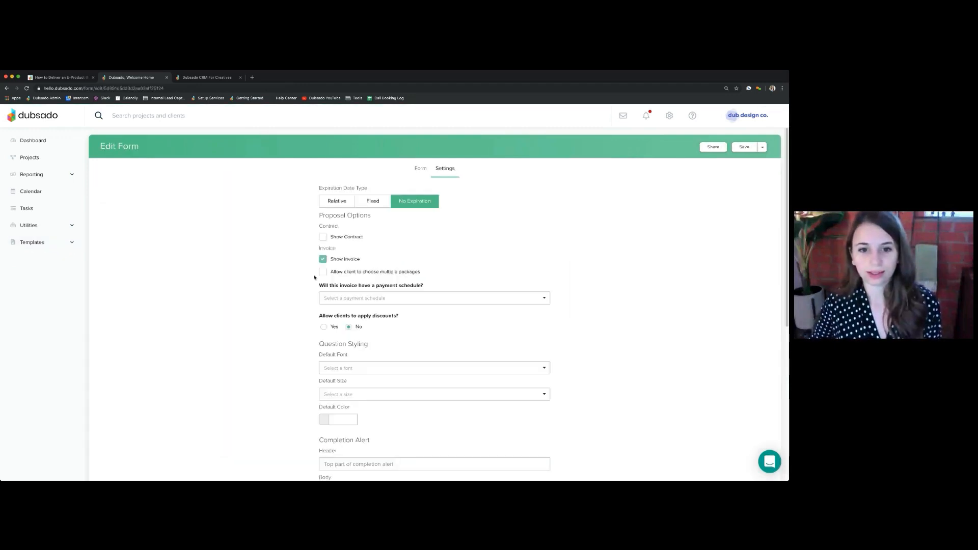
pyautogui.moveTo(318, 286); pyautogui.dragTo(428, 285)
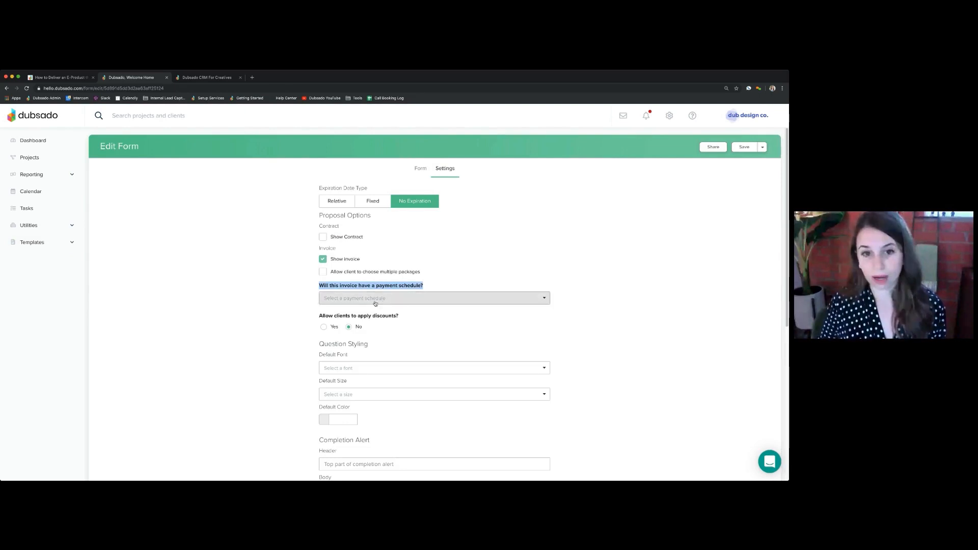
pyautogui.click(47, 243)
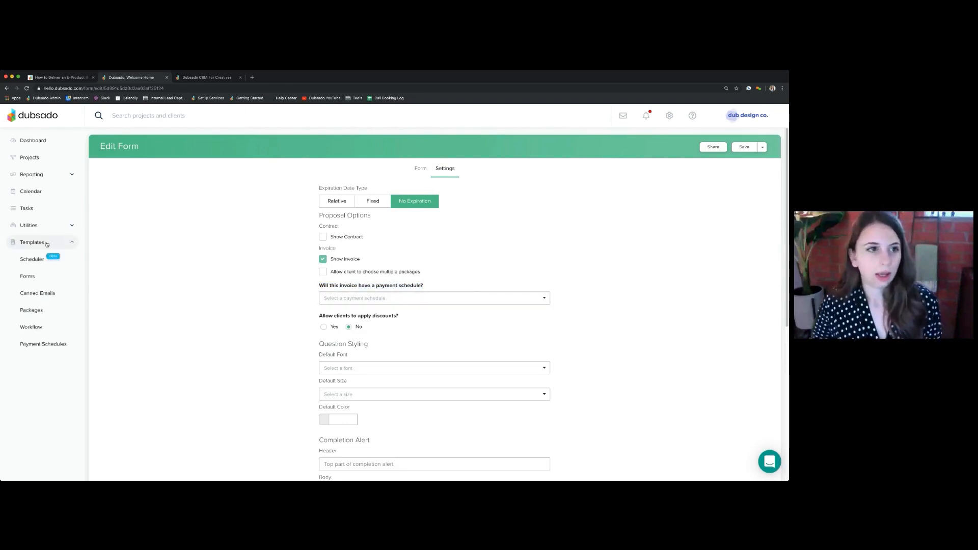
# Switch to the Notion guide and read its drip-content workflow example and the tips on multiple products, incomplete purchases and lead captures
pyautogui.click(72, 77)
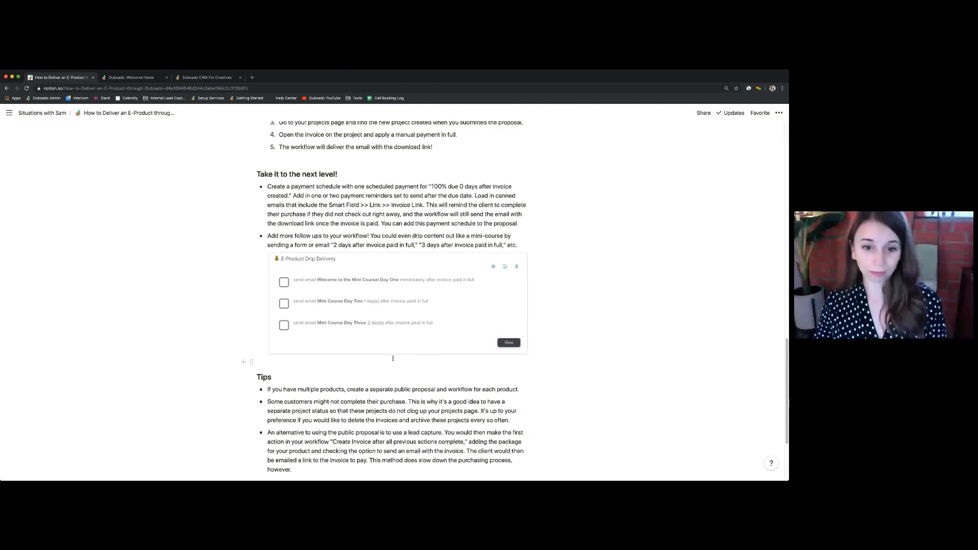
pyautogui.scroll(-2, 393, 359)
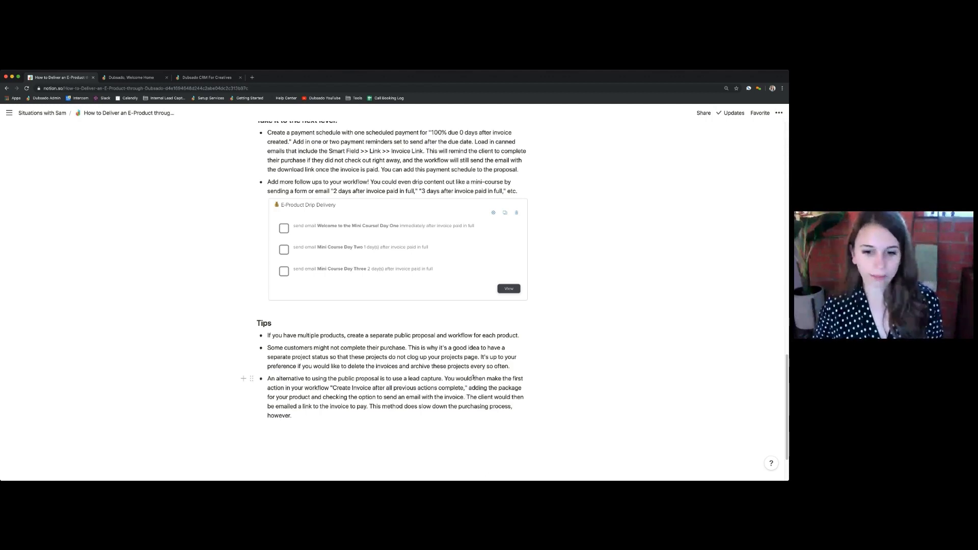
pyautogui.scroll(-2, 292, 371)
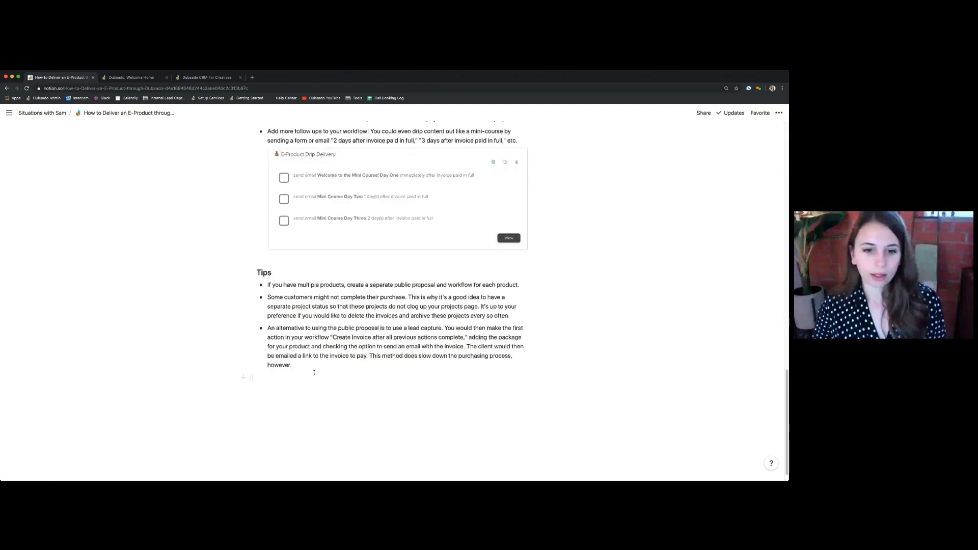
pyautogui.scroll(1, 299, 365)
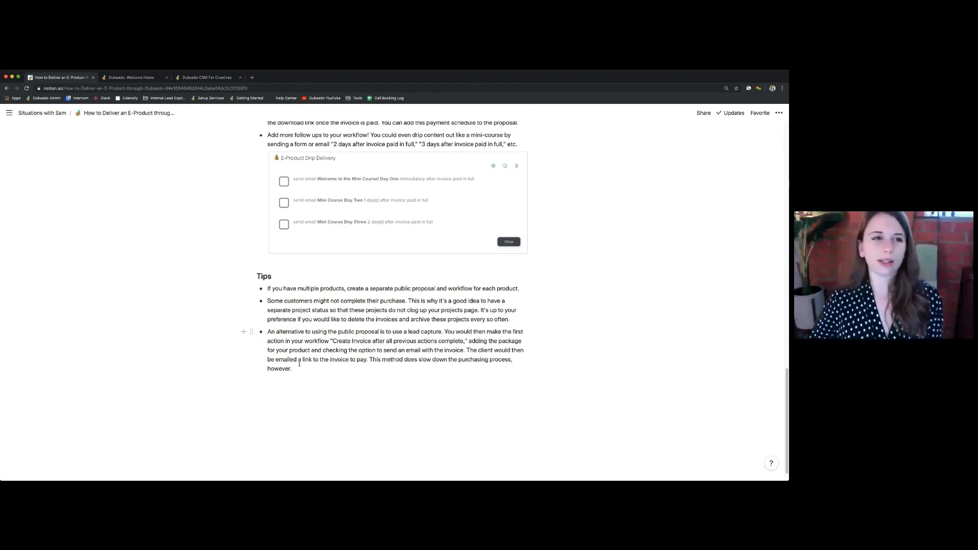
# Switch back to Dubsado and review the form content of the E-Product Delivery proposal
pyautogui.hotkey('ctrl', 'Tab')
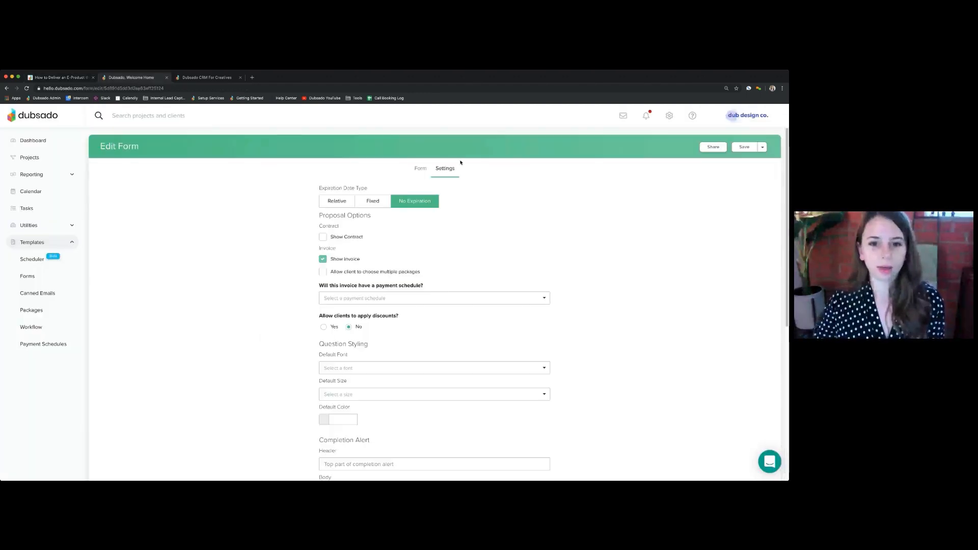
pyautogui.click(420, 167)
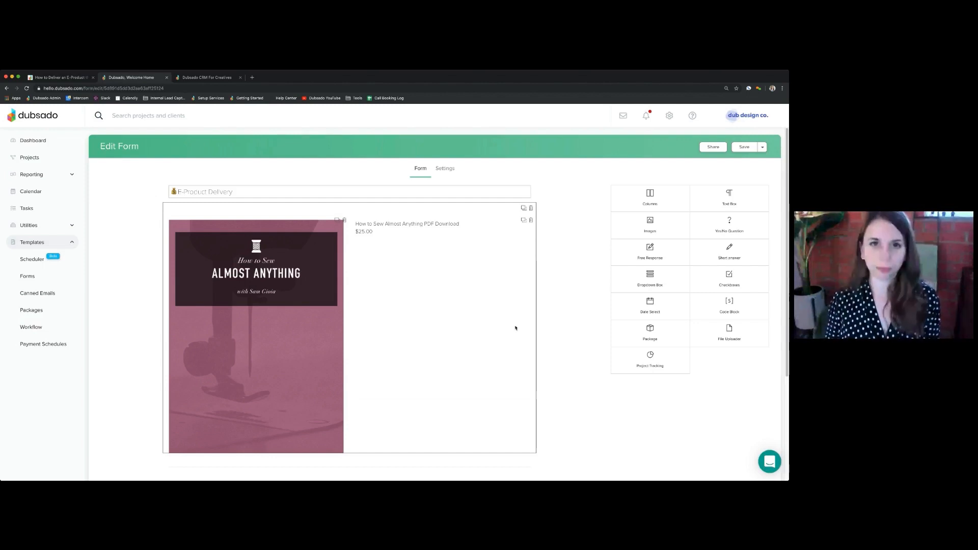
pyautogui.scroll(-1, 515, 234)
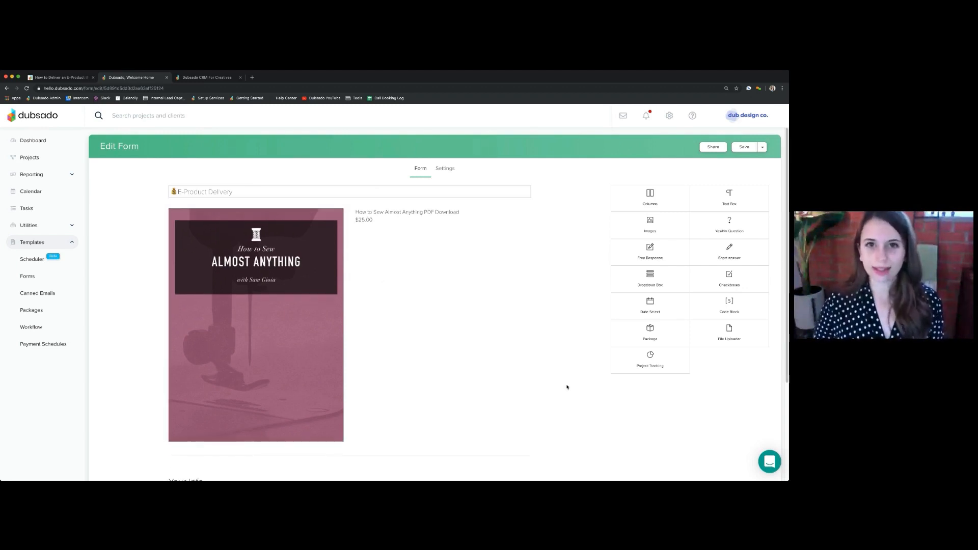
pyautogui.scroll(-1, 548, 392)
pyautogui.scroll(-1, 548, 392)
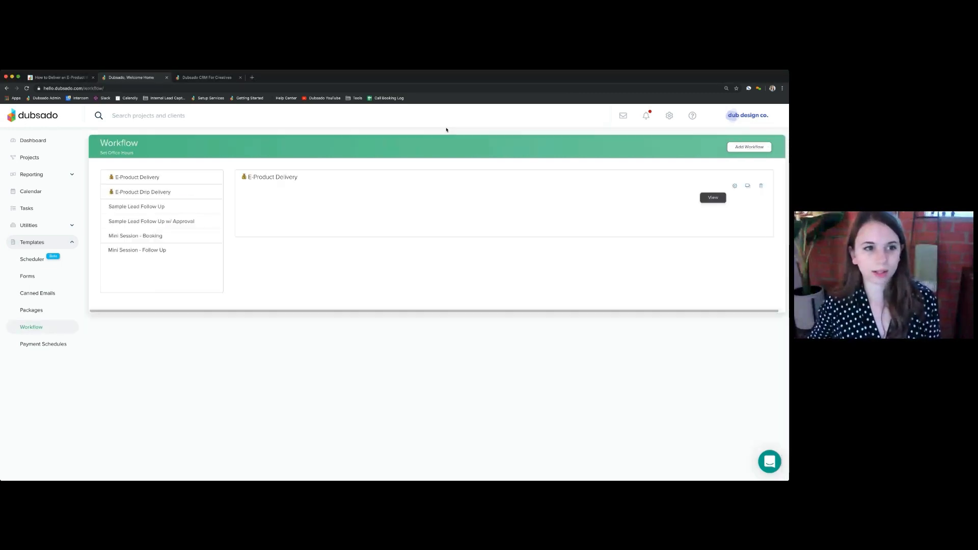
# Open the E-Product Drip Delivery workflow from the workflow templates to examine its scheduled email actions
pyautogui.click(149, 192)
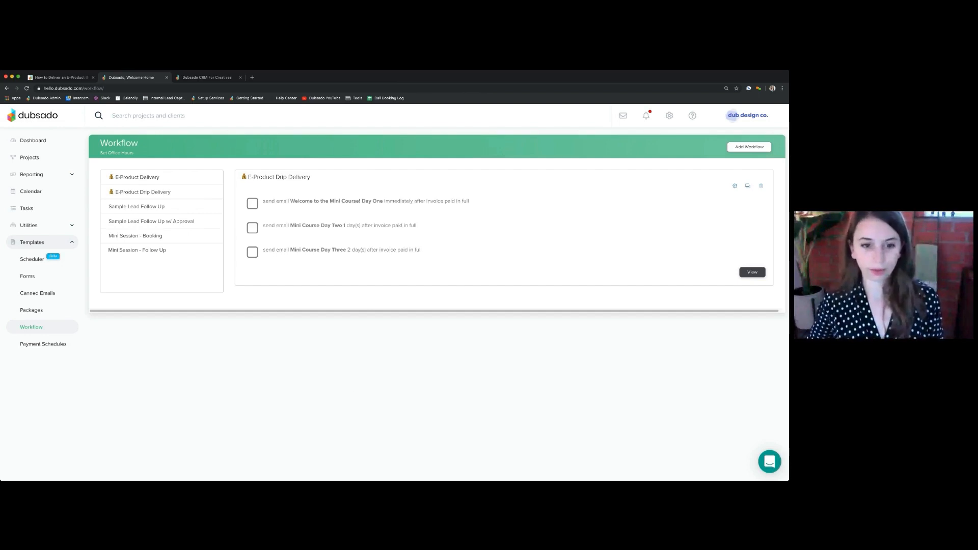
pyautogui.click(303, 476)
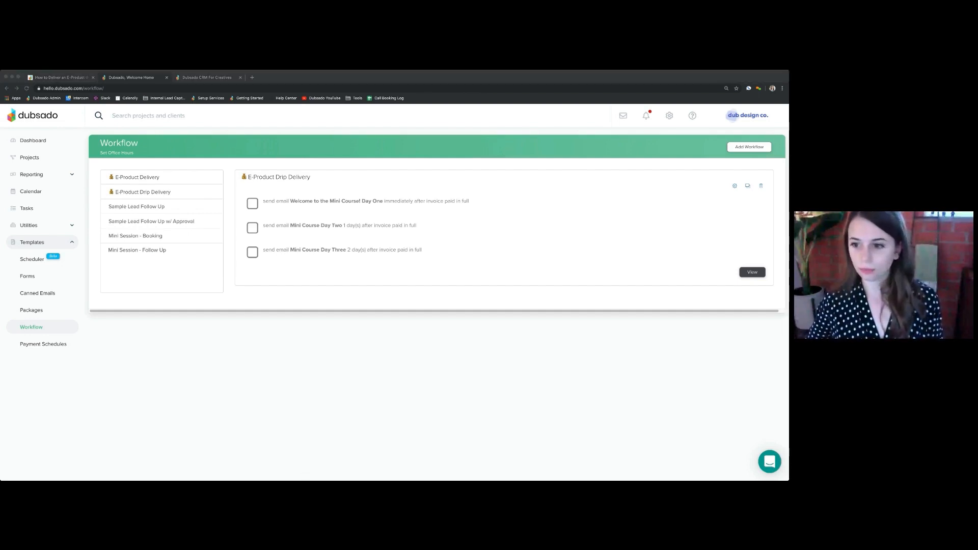